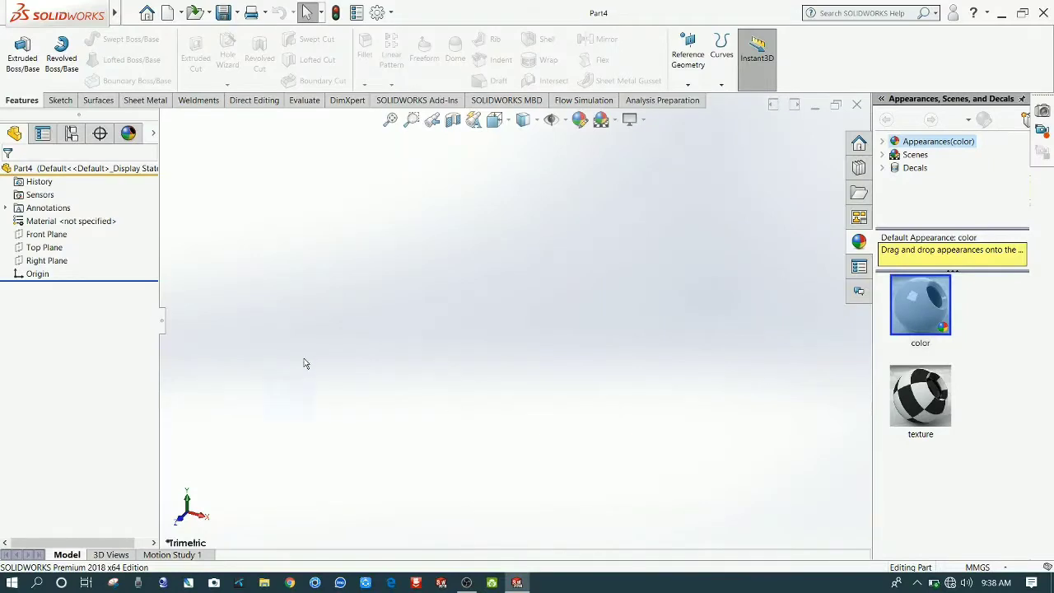
Step: Start a sketch on the Front Plane and draw a vertical construction line about 89 mm long upward from the origin
left_click(46, 235)
left_click(86, 220)
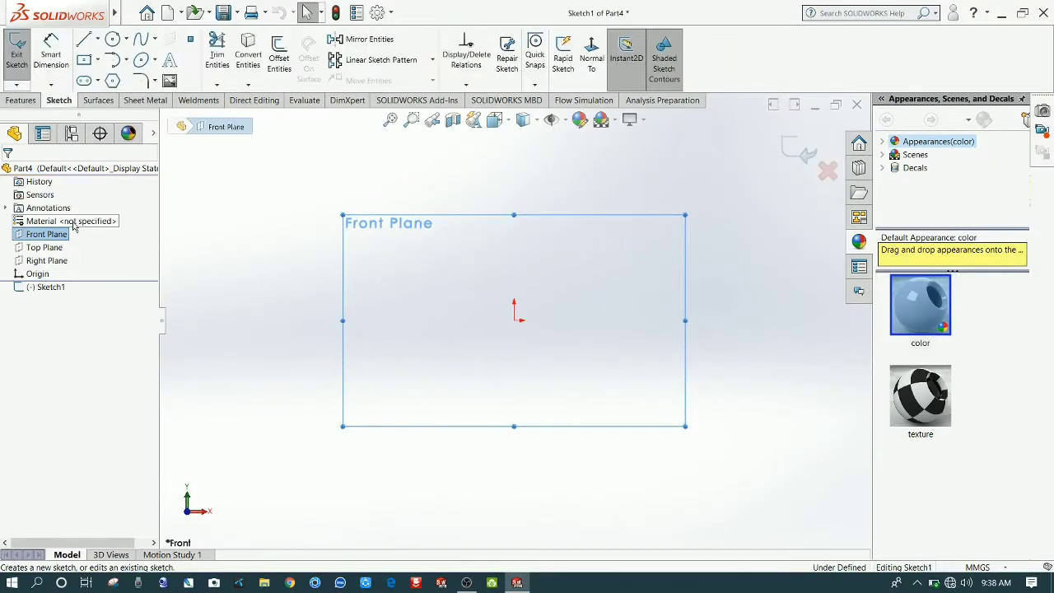
left_click(513, 319)
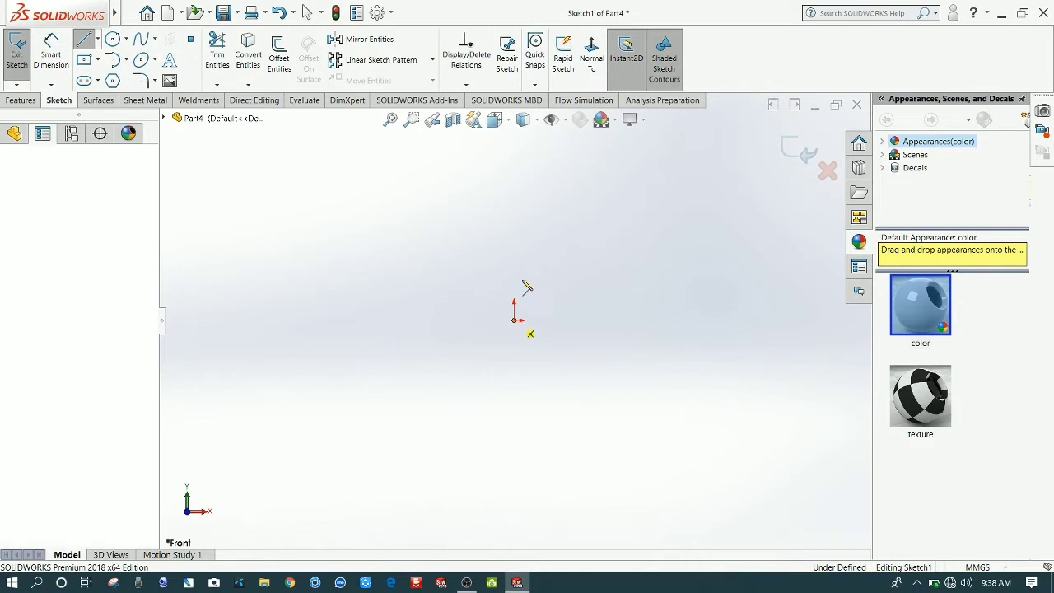
left_click(514, 149)
right_click(537, 159)
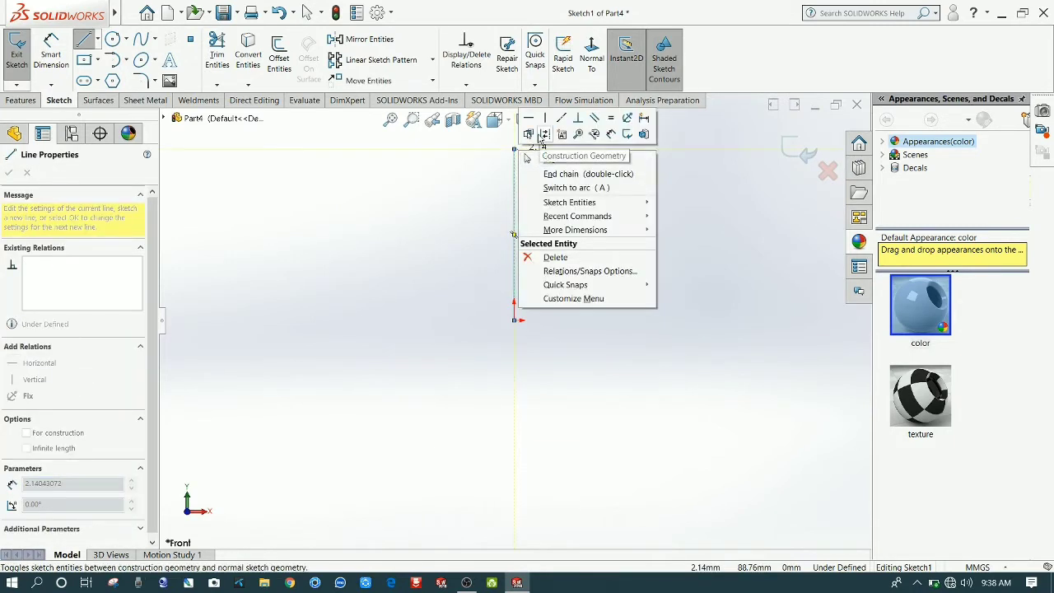
left_click(549, 161)
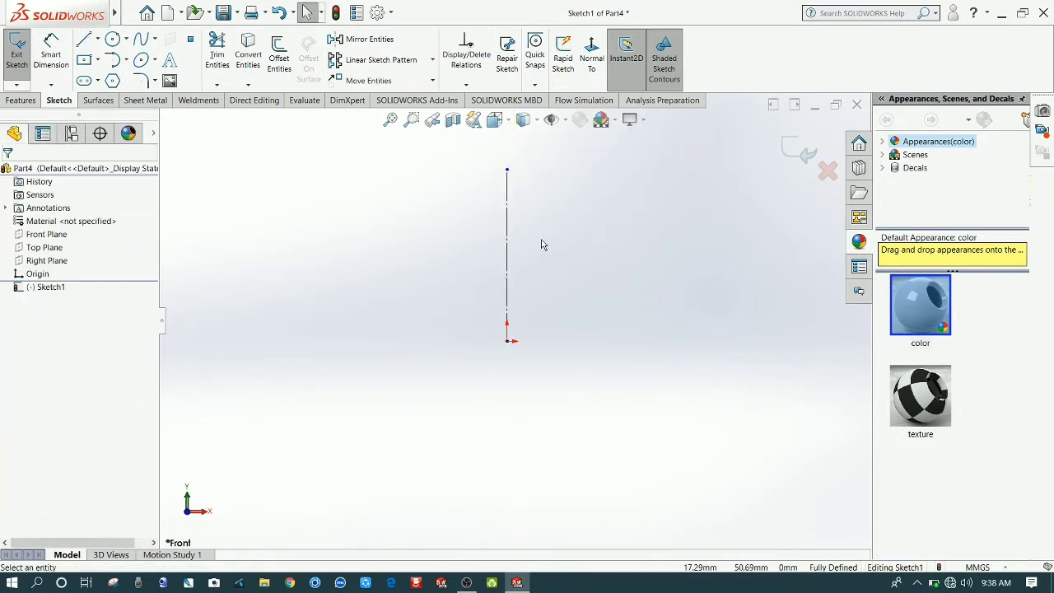
Step: Sketch a closed half-profile from the origin, about 56 mm high and 21 mm wide, with an arc rounding its upper outer corner
key("l")
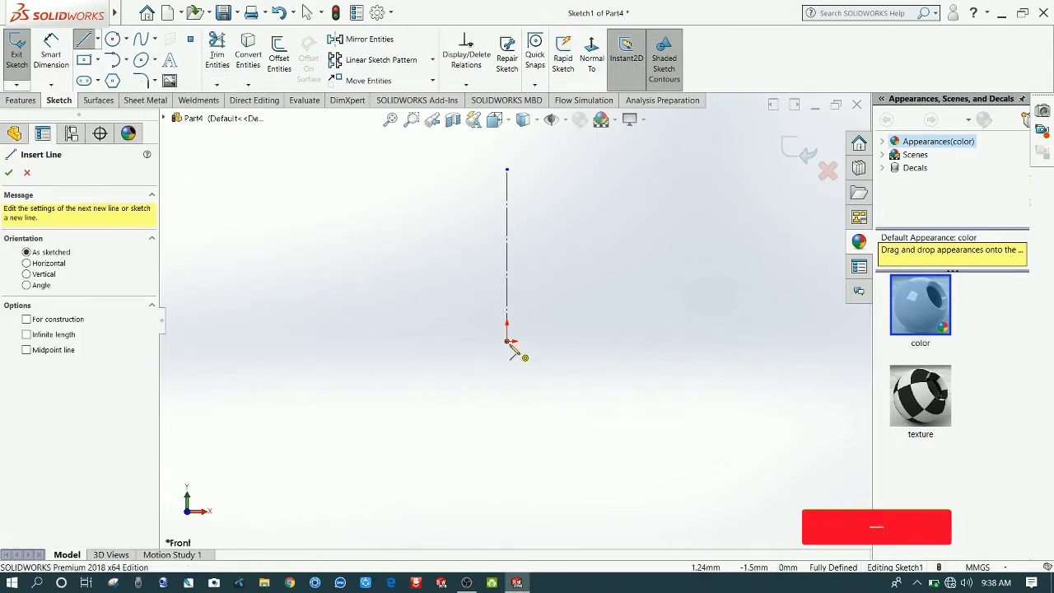
left_click(506, 340)
left_click(506, 232)
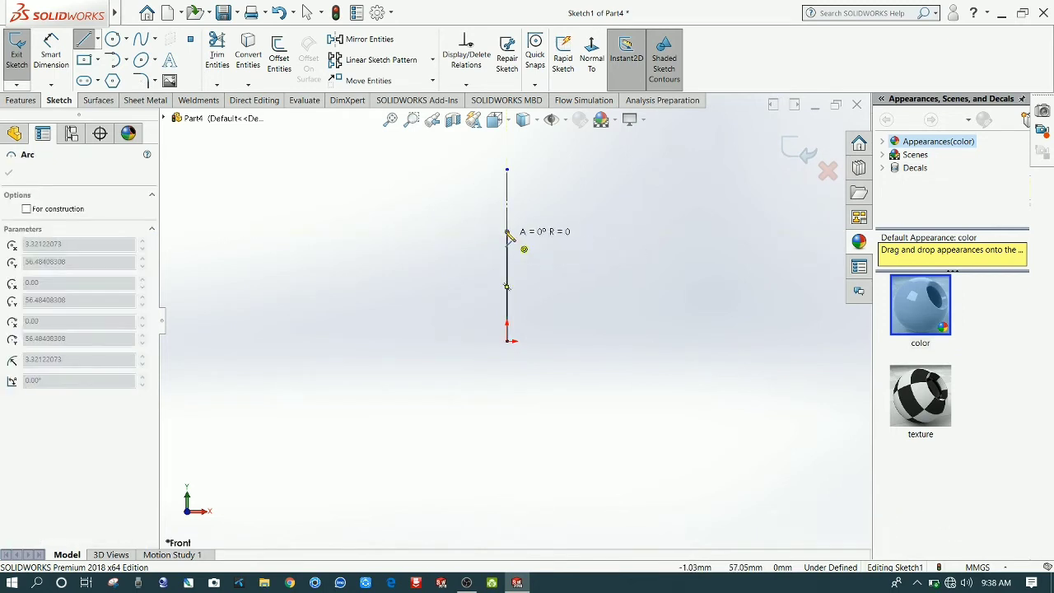
left_click(547, 262)
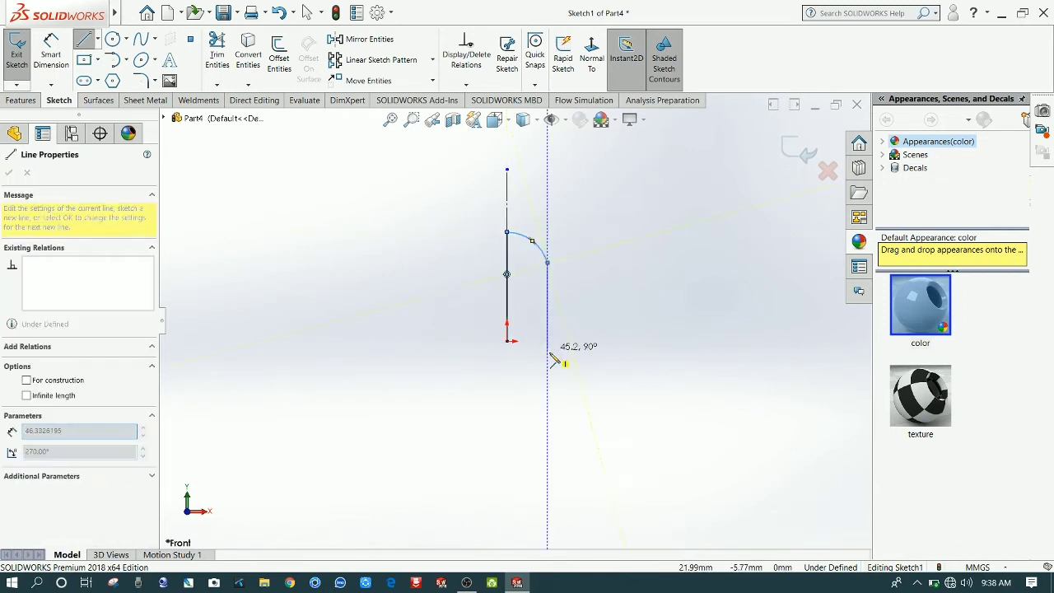
left_click(546, 341)
left_click(508, 341)
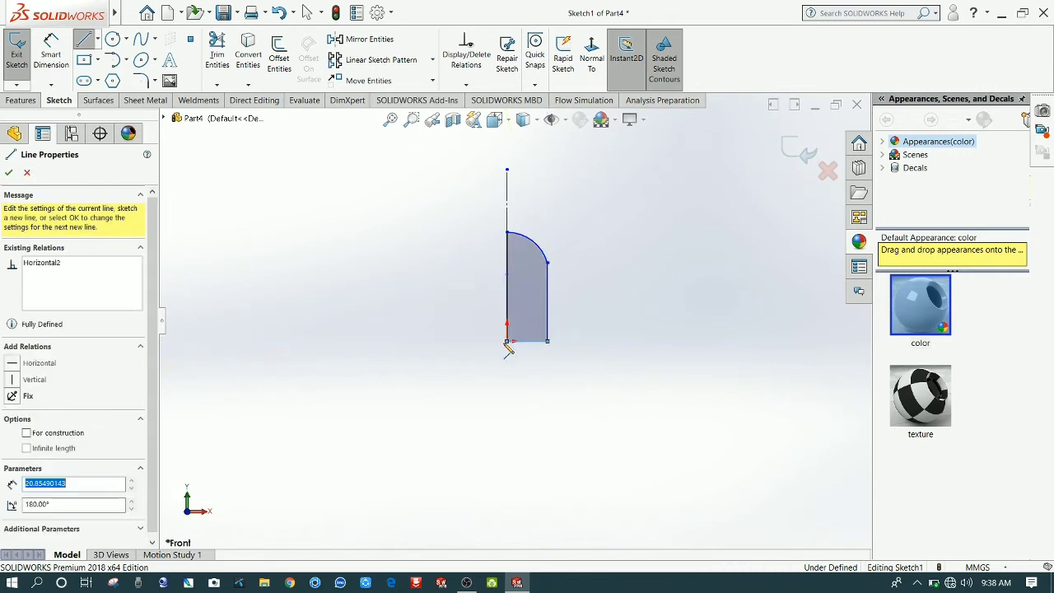
key("Escape")
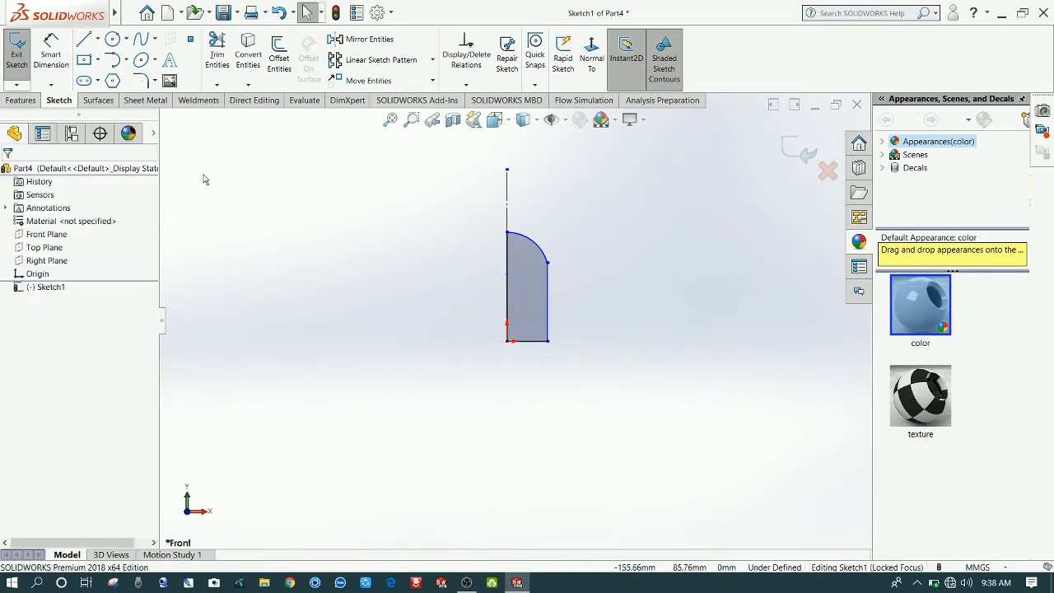
Step: Dimension the profile's vertical line on the centerline to 3.35 mm
left_click(50, 52)
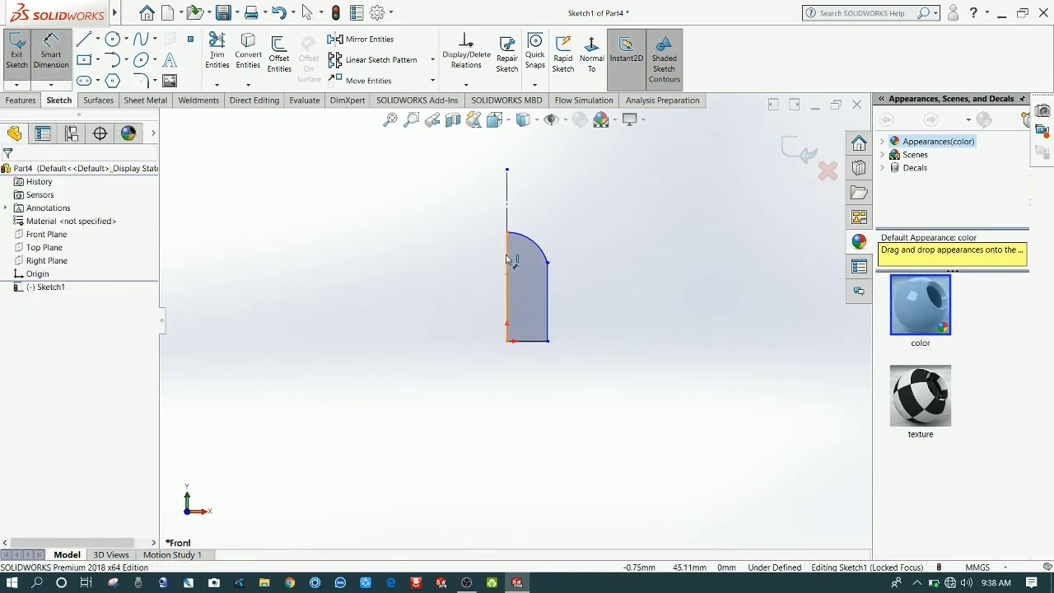
left_click(508, 257)
left_click(480, 262)
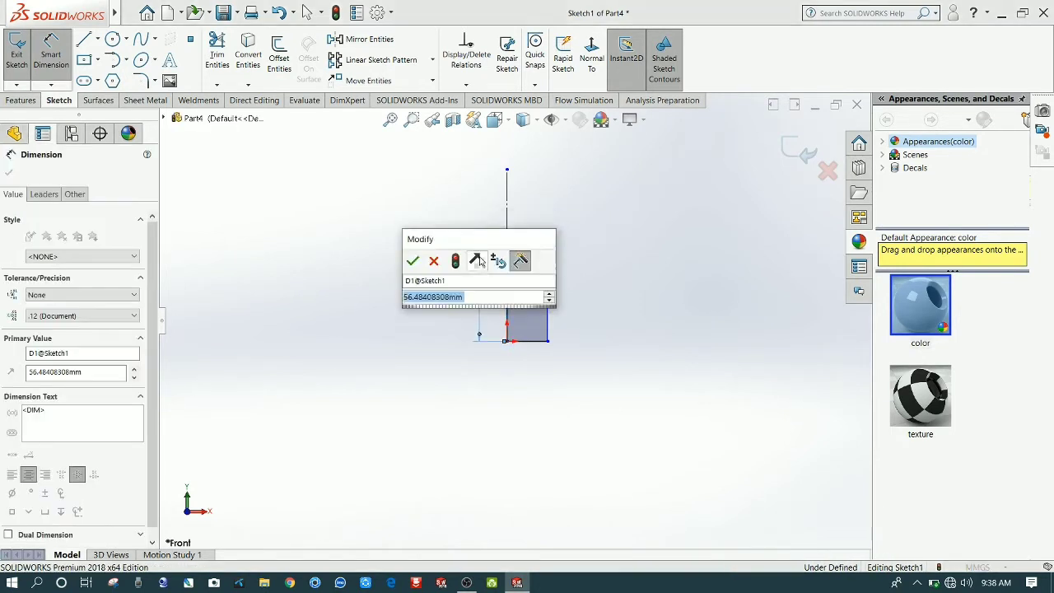
type("3.35")
key("Return")
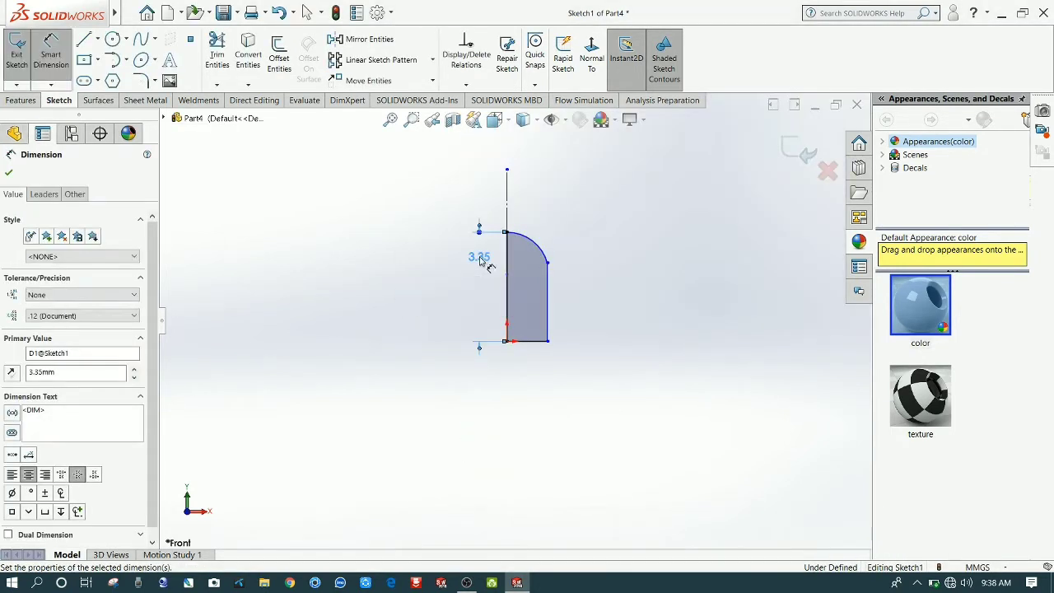
left_click(425, 303)
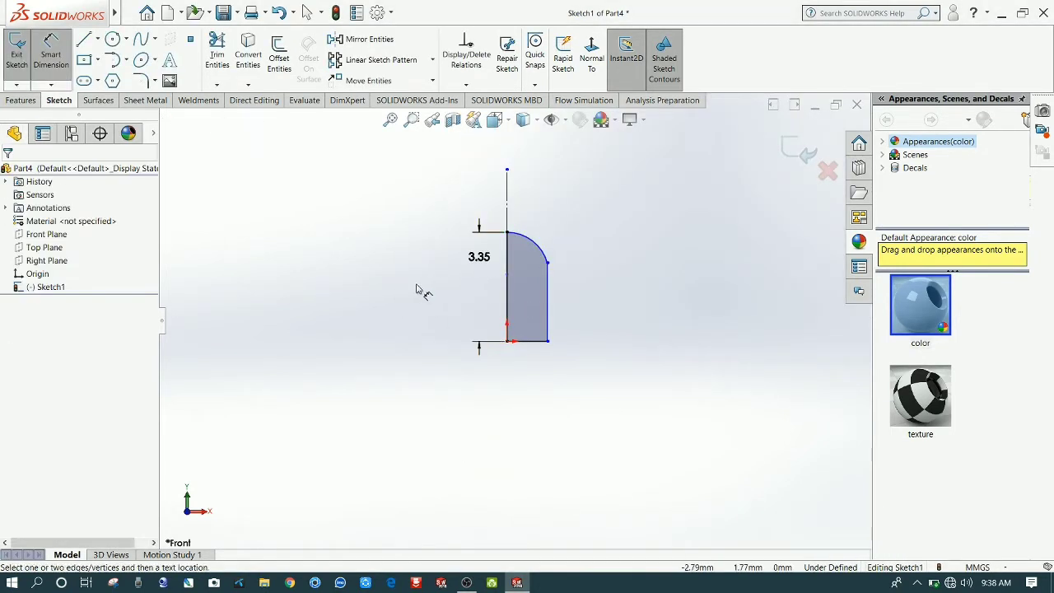
Step: Dimension the profile's bottom line to 1.35 mm
left_click(540, 349)
left_click(530, 384)
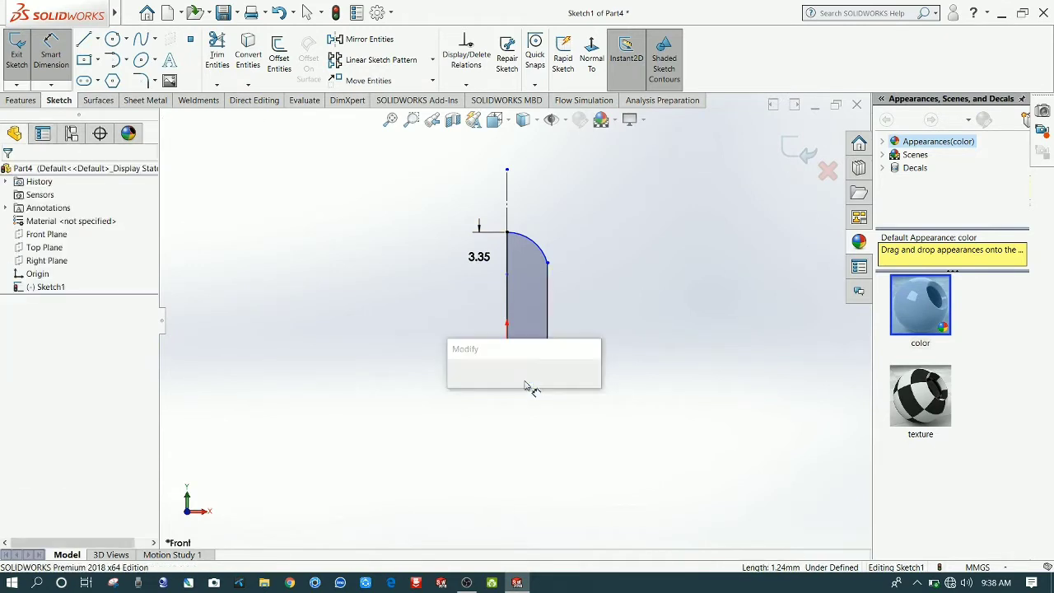
type("1.35")
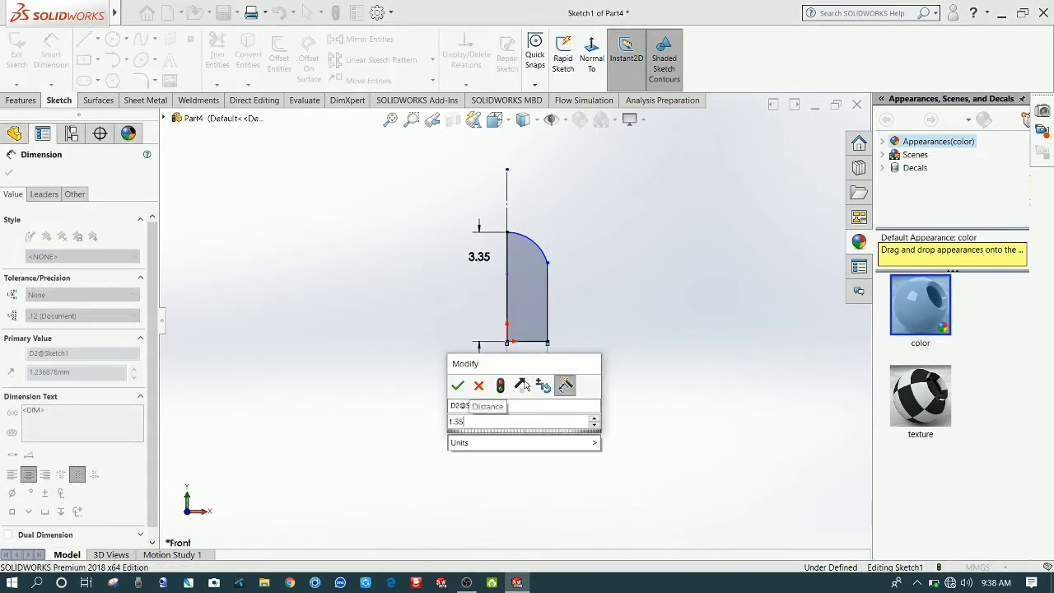
key("Return")
left_click(646, 290)
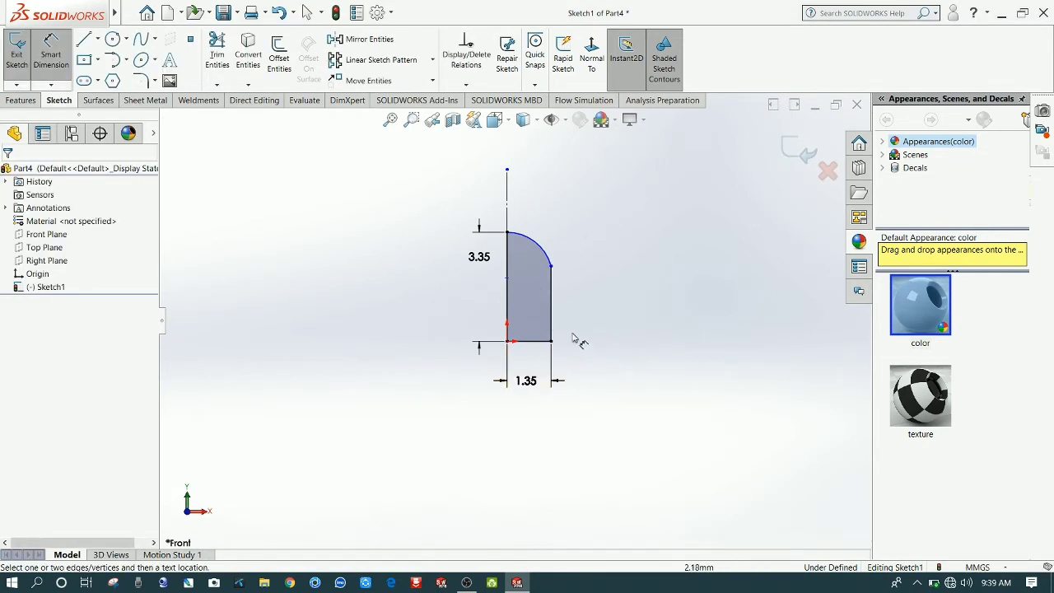
key("Escape")
Step: Offset the profile's arc and outer vertical line inward by 0.25 mm
left_click(279, 56)
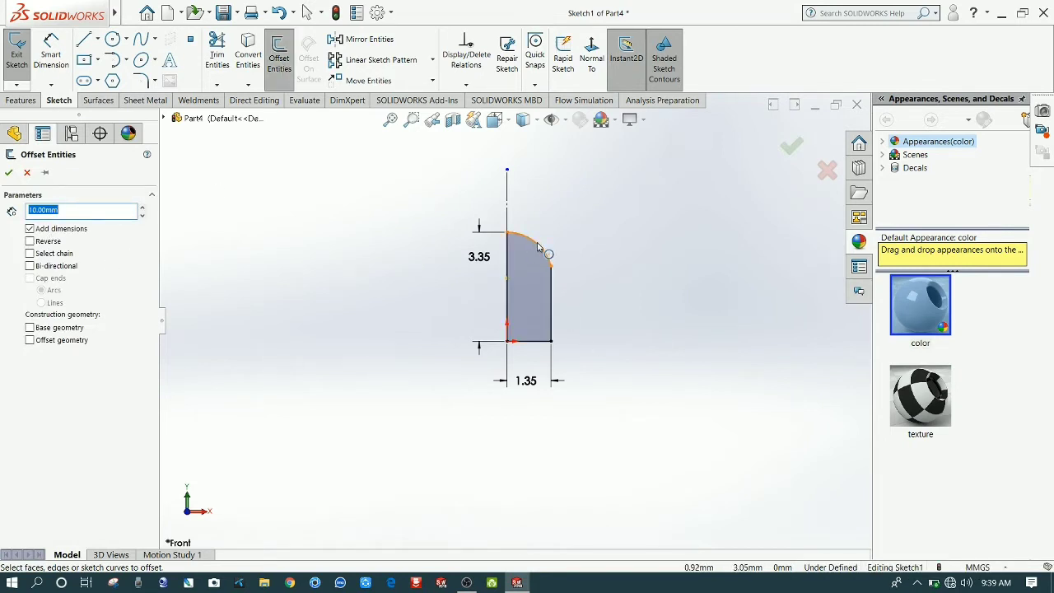
left_click(551, 293)
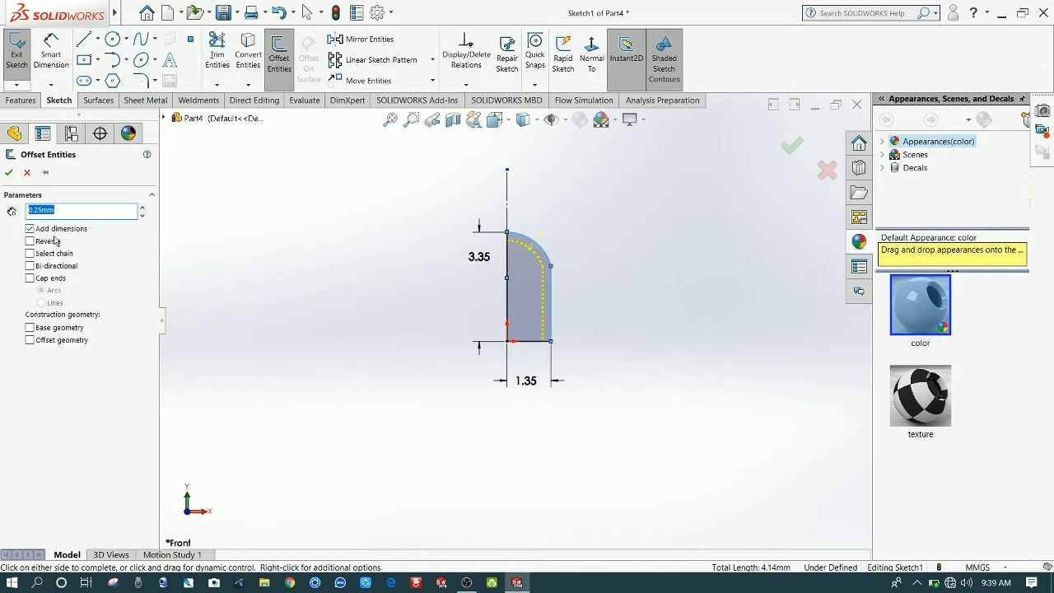
left_click(10, 174)
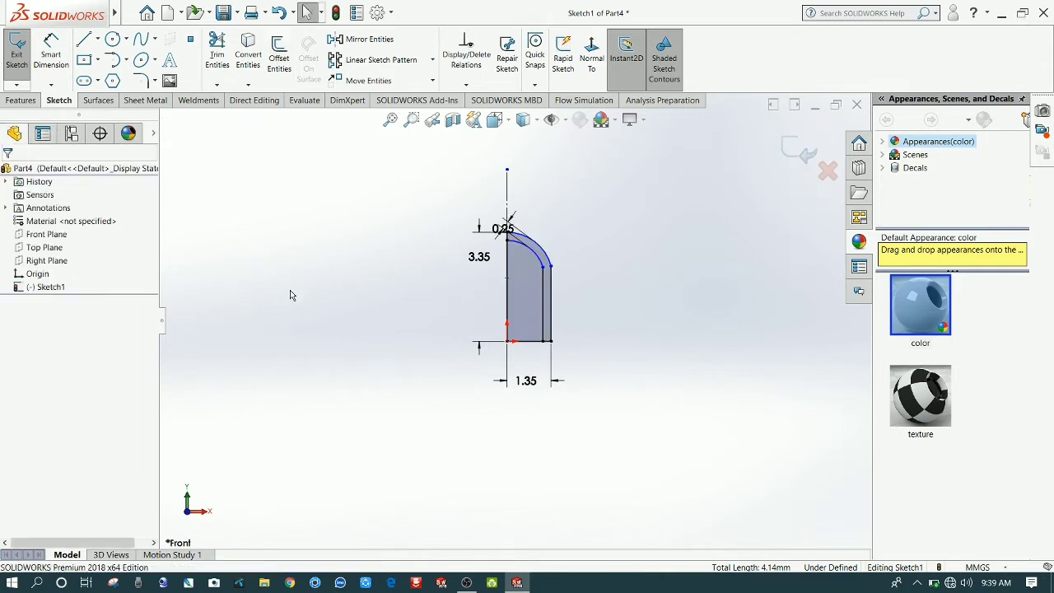
Step: Make the outer arc tangent to the outer vertical line at their shared endpoint
scroll(552, 257, "down", 5)
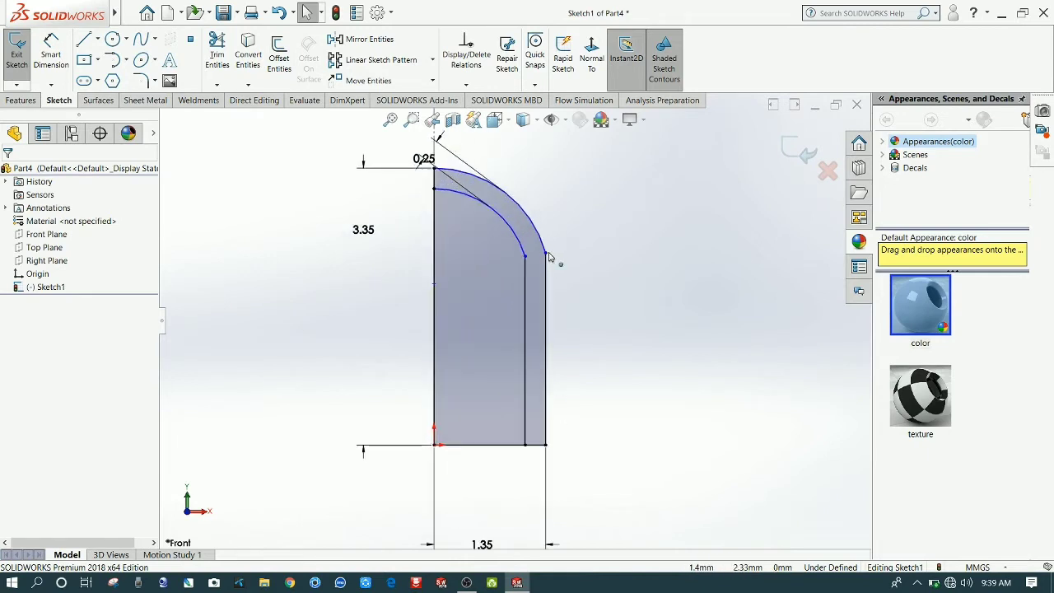
left_click(546, 255)
left_click(585, 216)
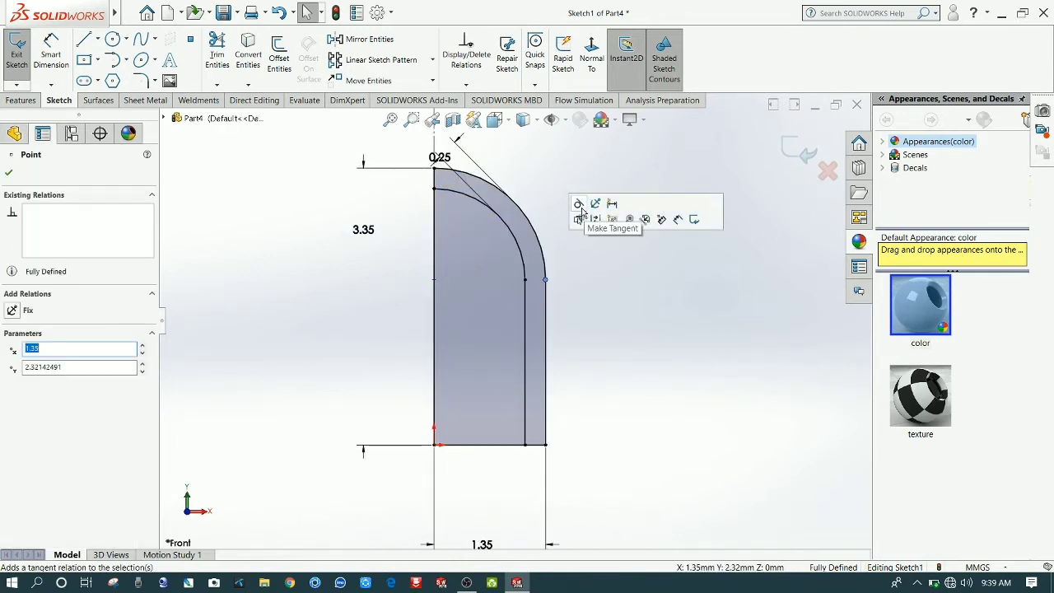
left_click(579, 317)
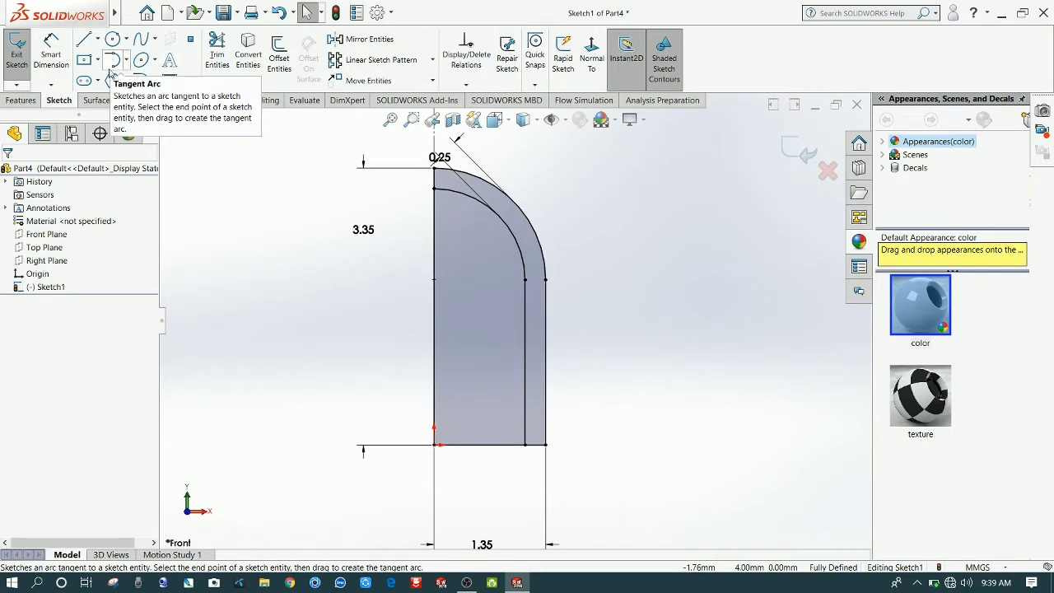
Step: Sketch a center rectangle about 0.39 by 0.27 mm outside the profile, its inner side on the lower part of the outer vertical line
left_click(84, 60)
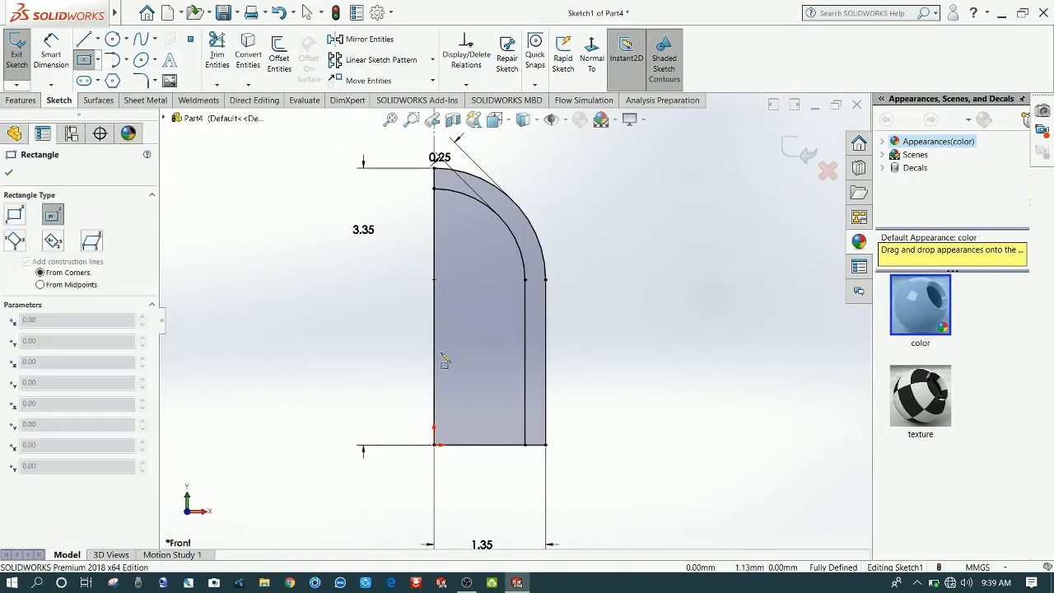
left_click(565, 409)
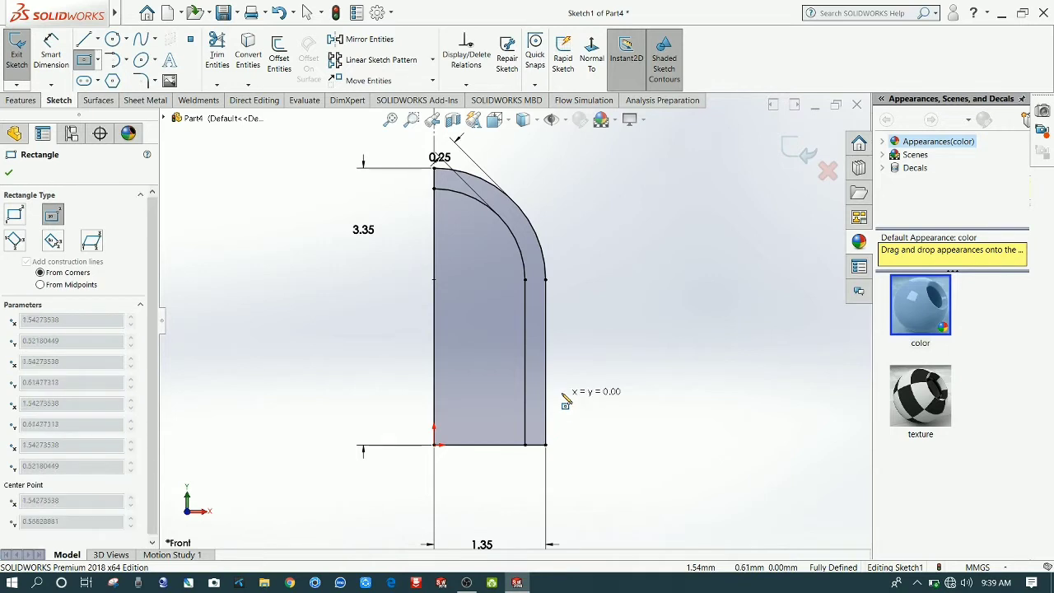
left_click(548, 396)
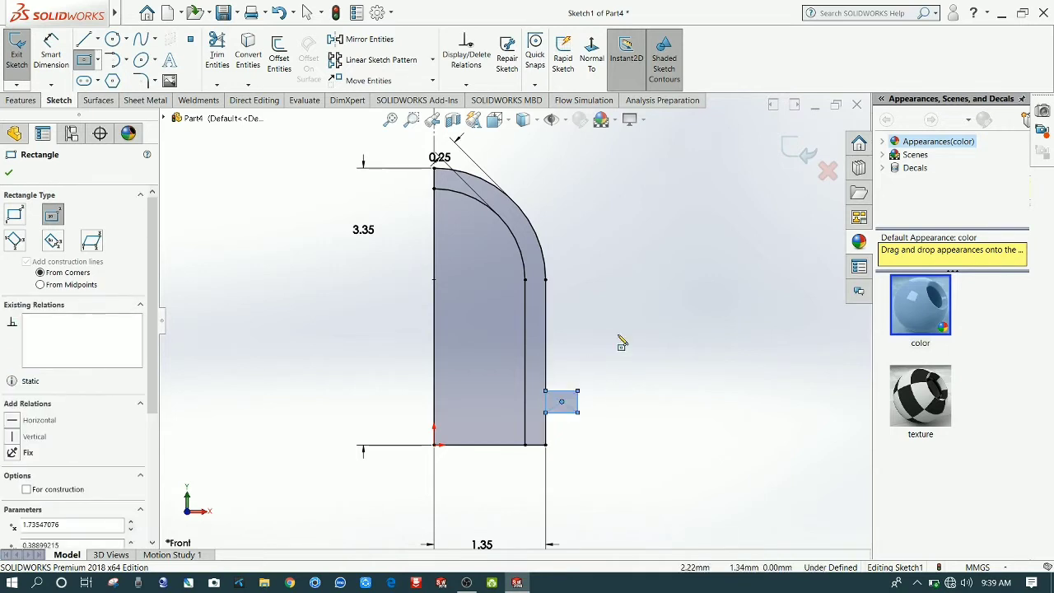
right_click(617, 294)
left_click(635, 336)
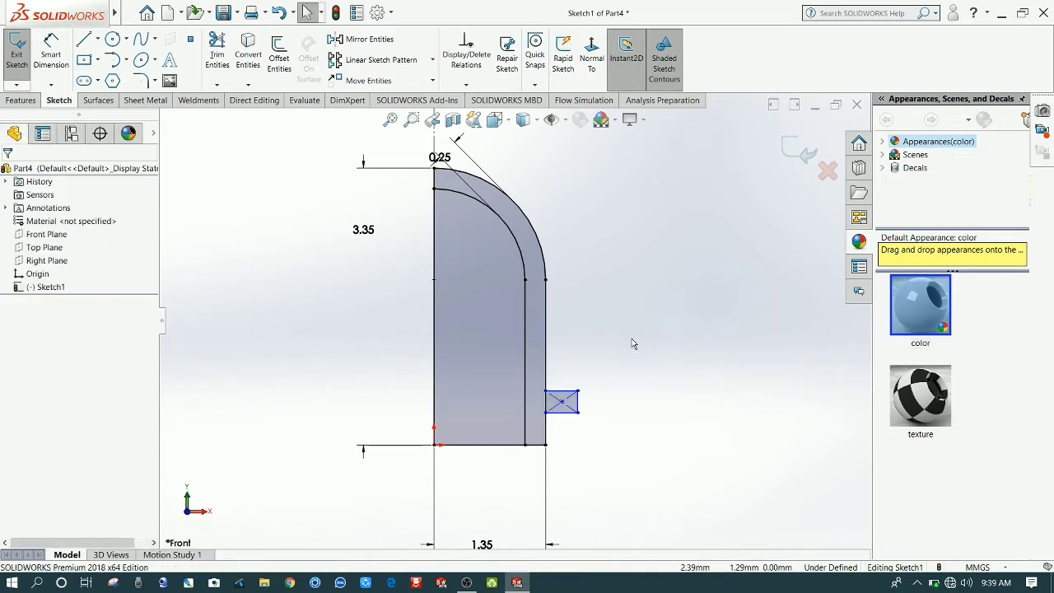
Step: Dimension the horizontal distance from the origin to the small rectangle's lower outer corner as 1.88 mm
left_click(50, 60)
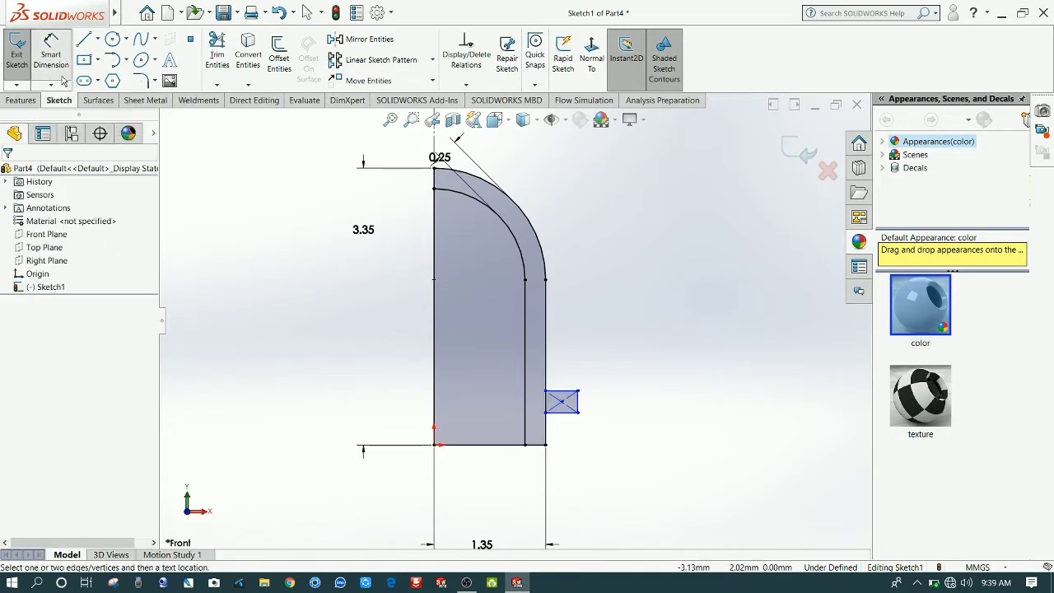
left_click(434, 445)
left_click(578, 413)
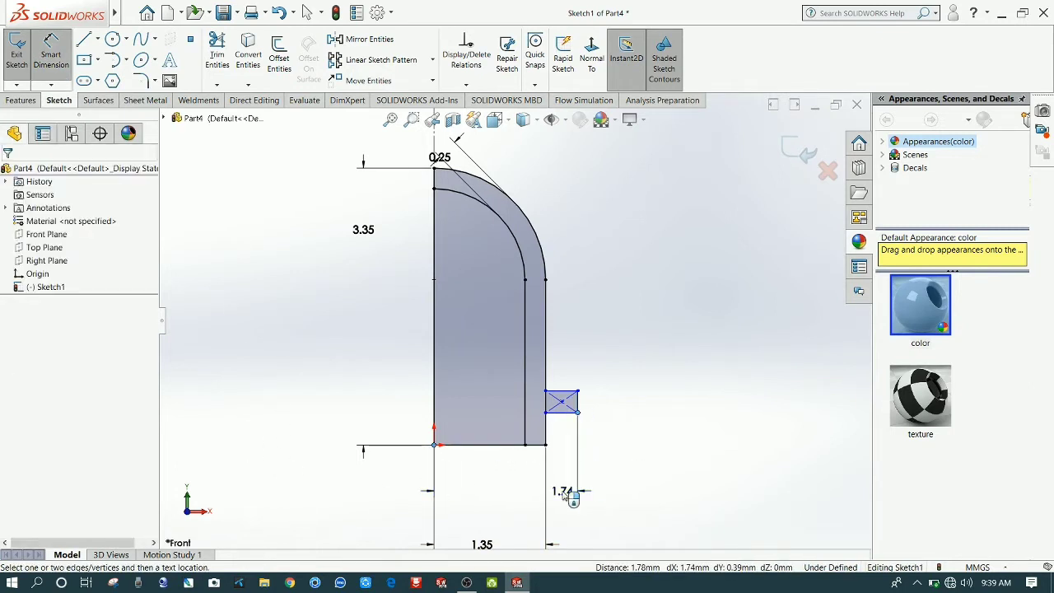
left_click(565, 494)
type("1.88")
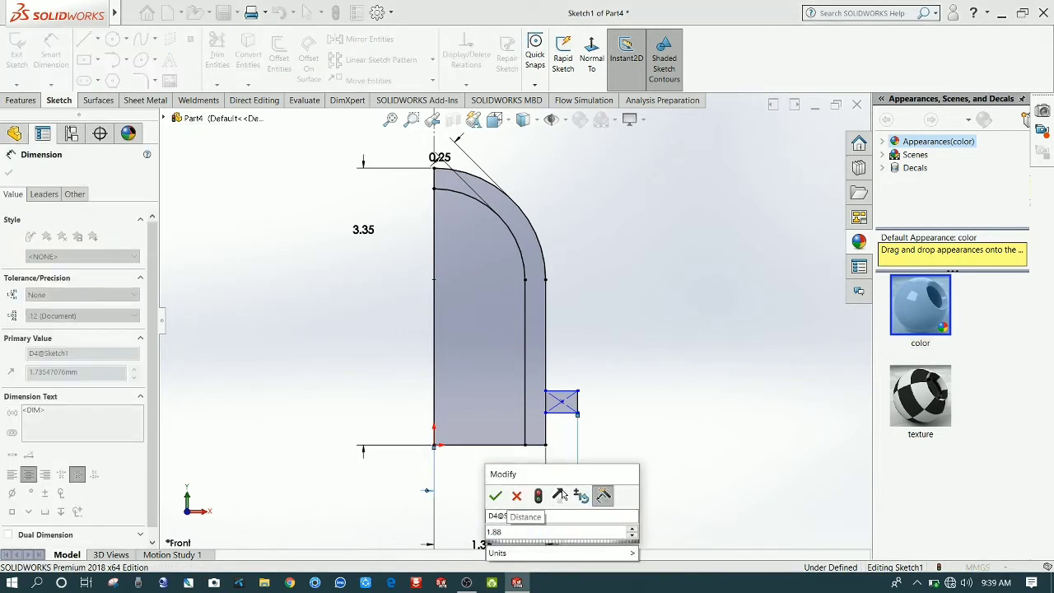
key("Return")
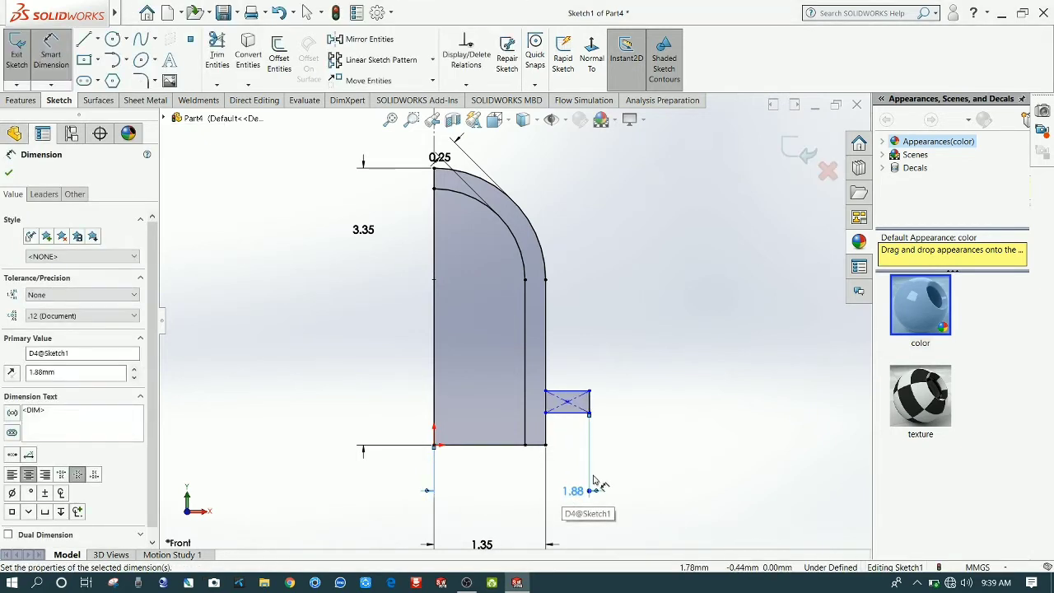
left_click(632, 451)
Step: Dimension the small rectangle's height to 0.25 mm
scroll(614, 431, "down", 4)
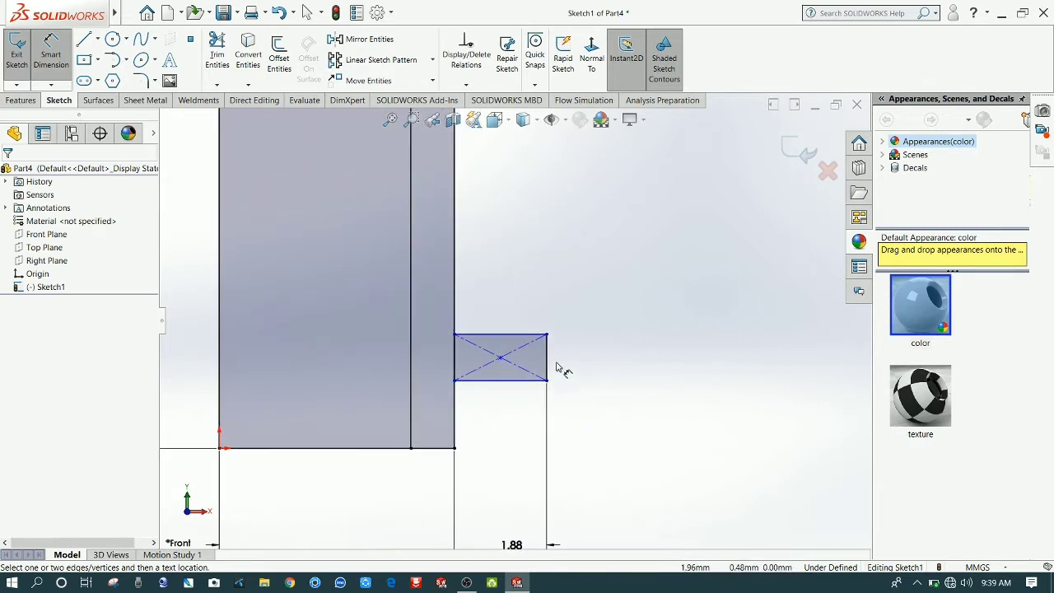
left_click(548, 360)
left_click(607, 361)
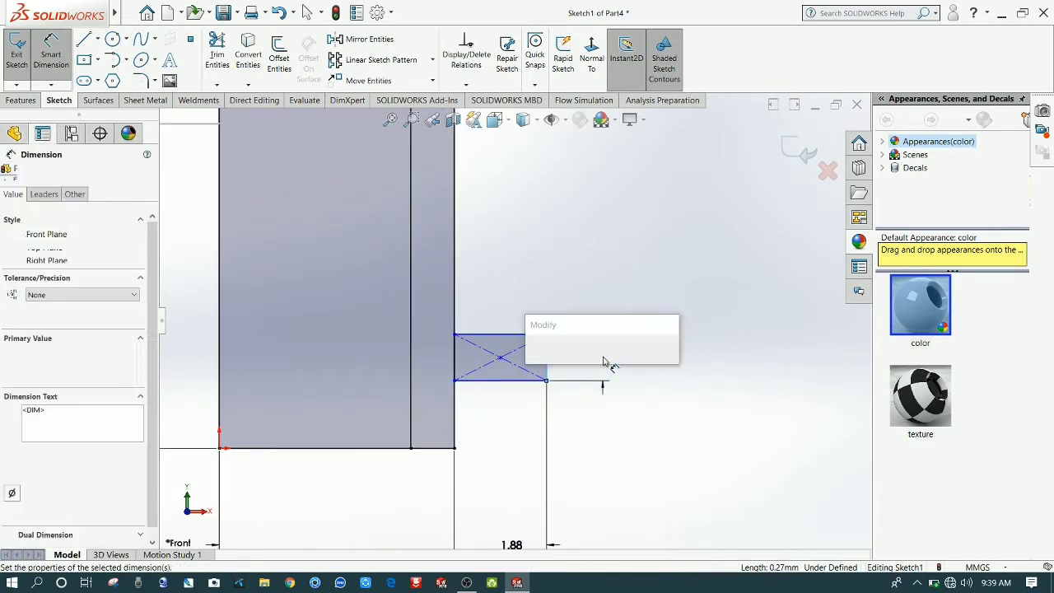
type(".25")
key("Return")
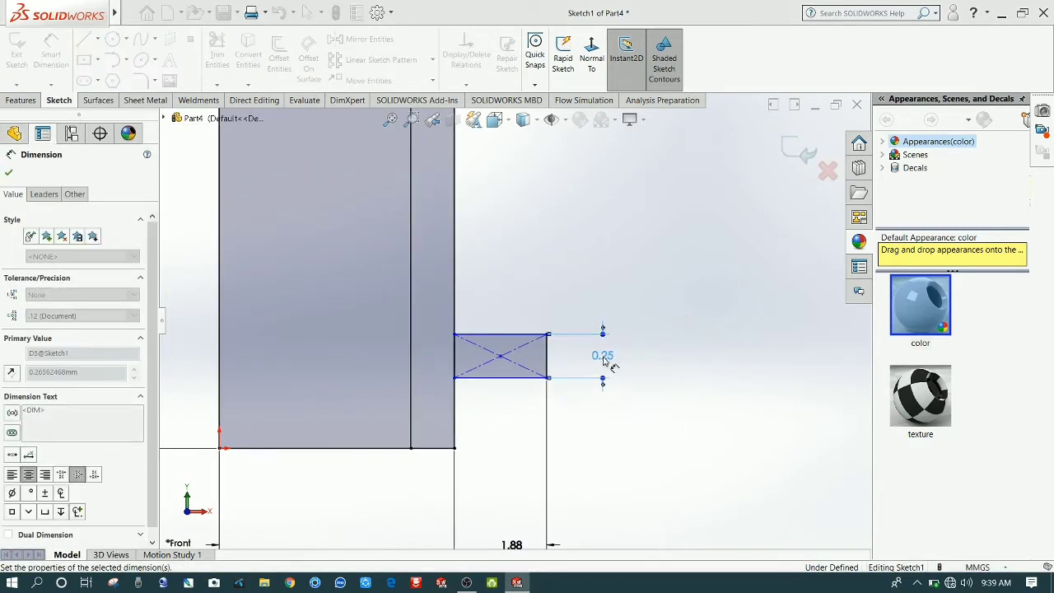
left_click(393, 466)
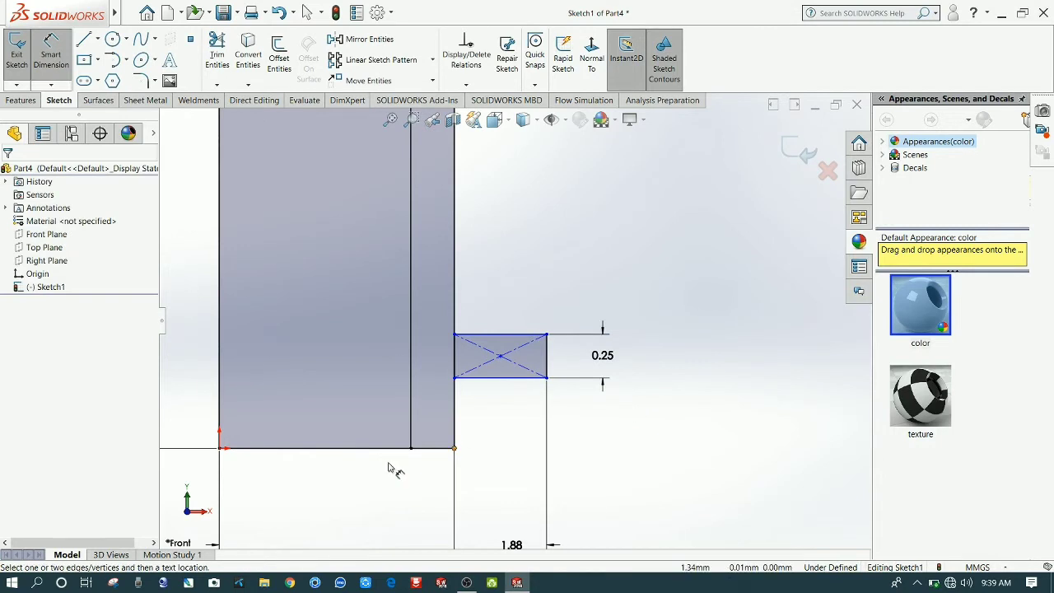
Step: Dimension the vertical distance from the profile's lower outer corner to the small rectangle's lower outer corner as 0.25 mm
left_click(455, 450)
left_click(547, 379)
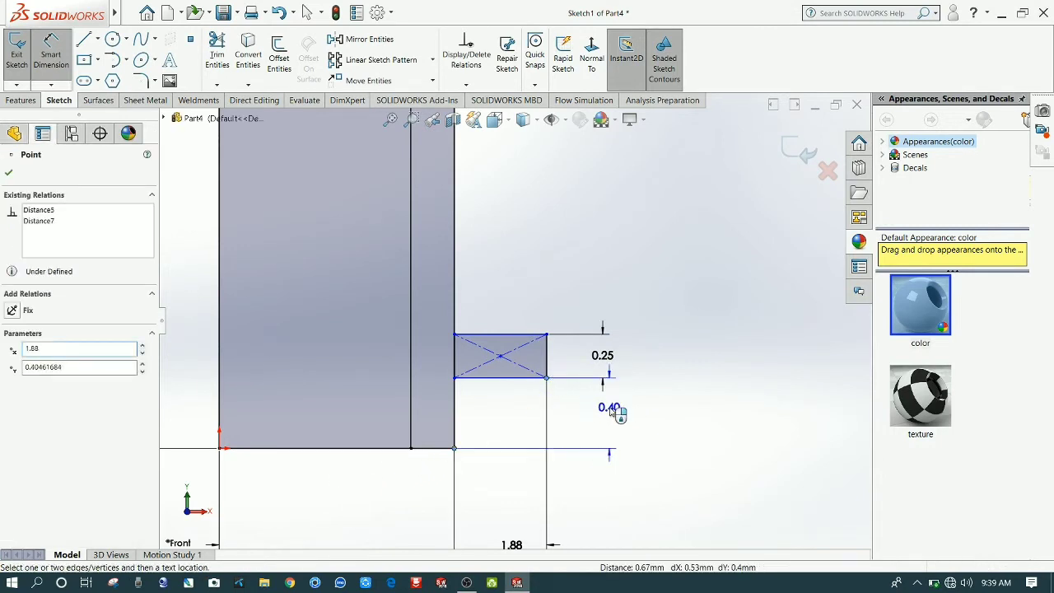
left_click(614, 412)
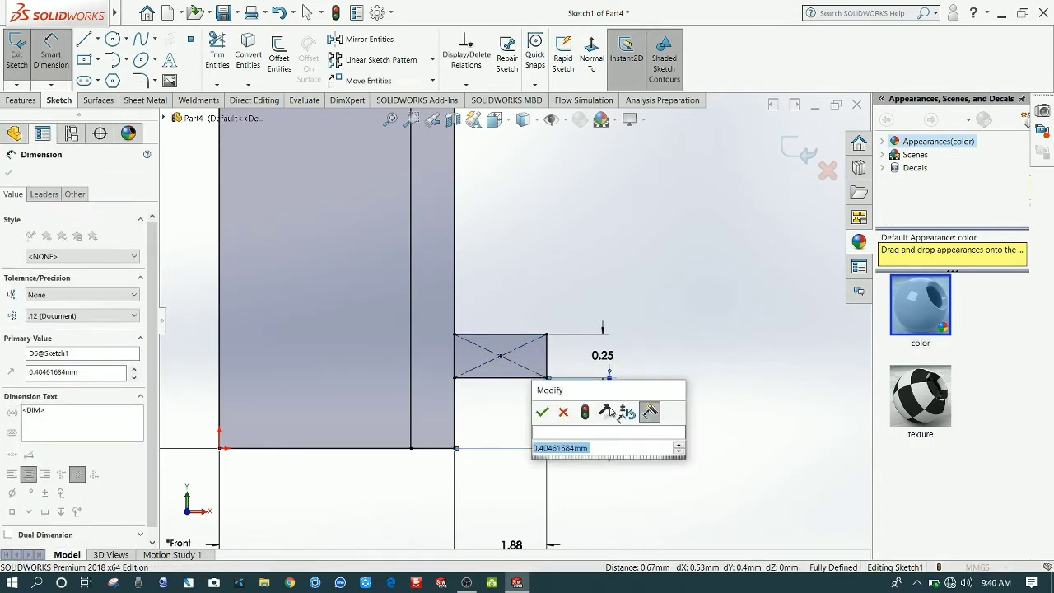
type(".25")
key("Return")
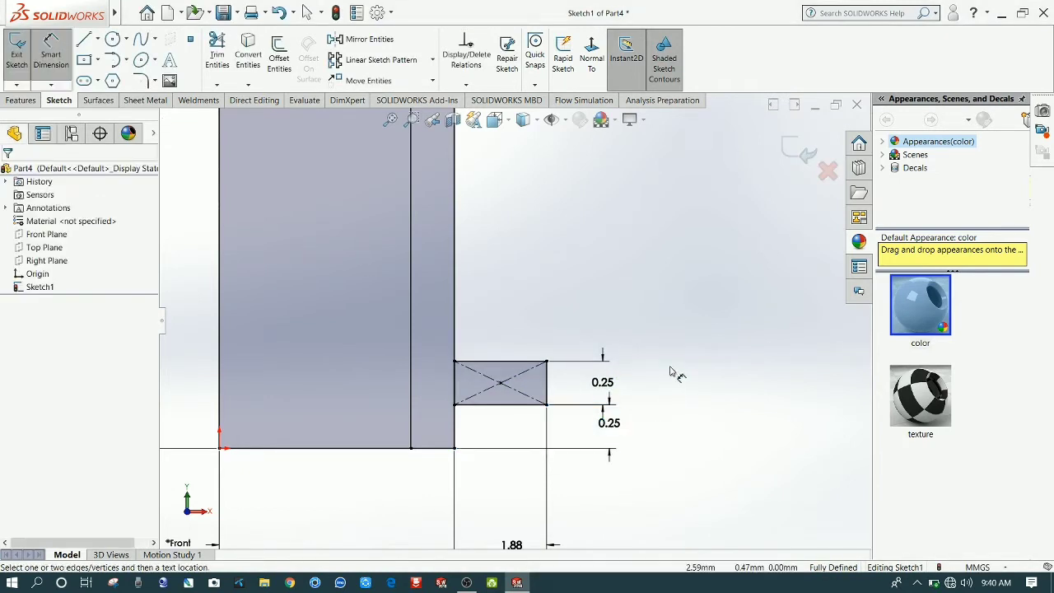
Step: Try to revolve the wall and small rectangle regions 360° about the vertical centerline as a 10 mm one-direction thin feature
scroll(609, 438, "up", 1)
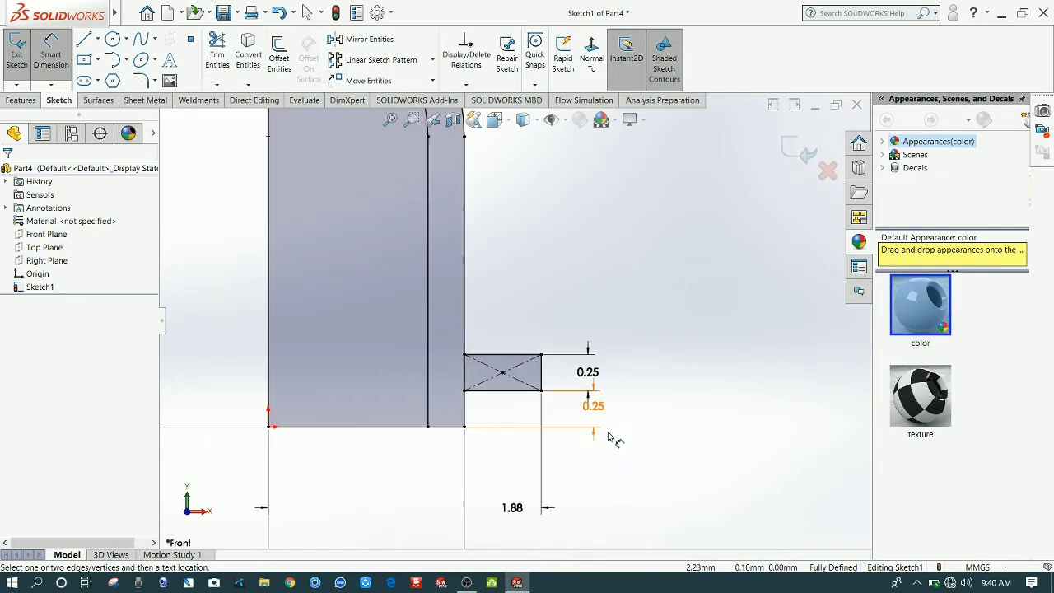
scroll(579, 486, "up", 2)
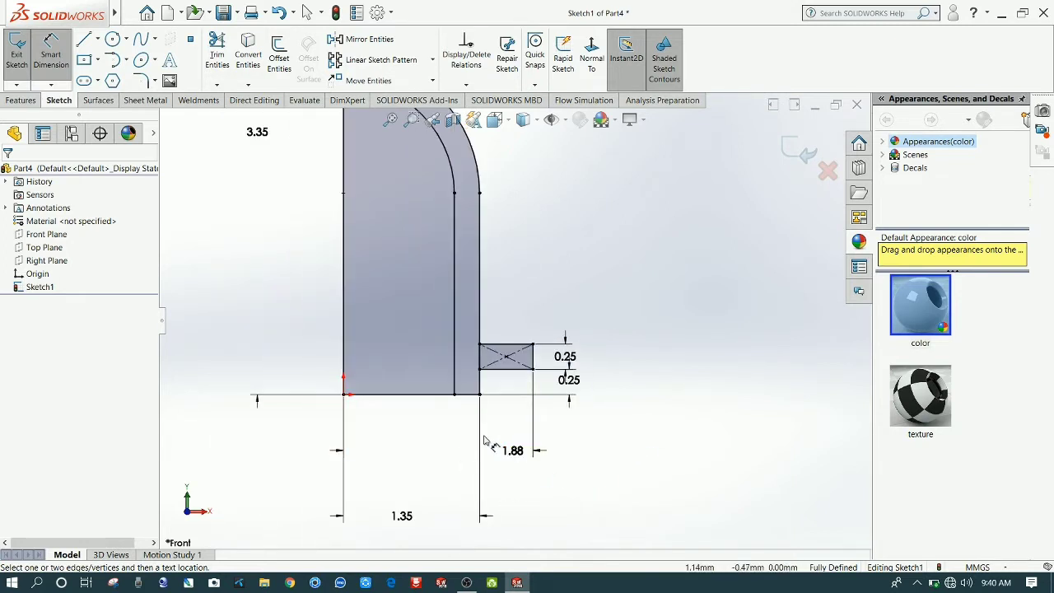
scroll(493, 404, "up", 1)
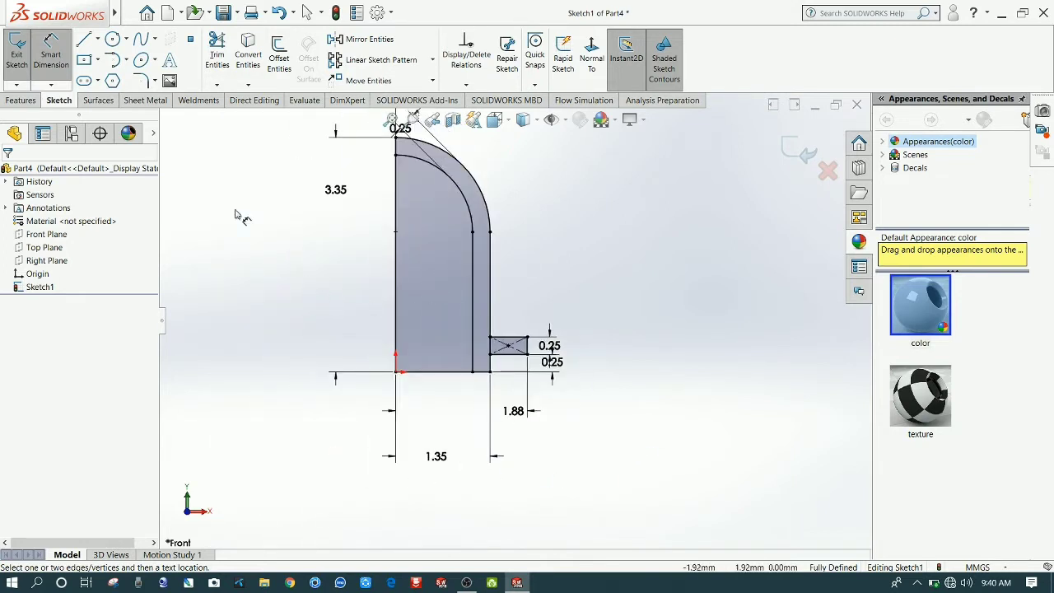
left_click(21, 100)
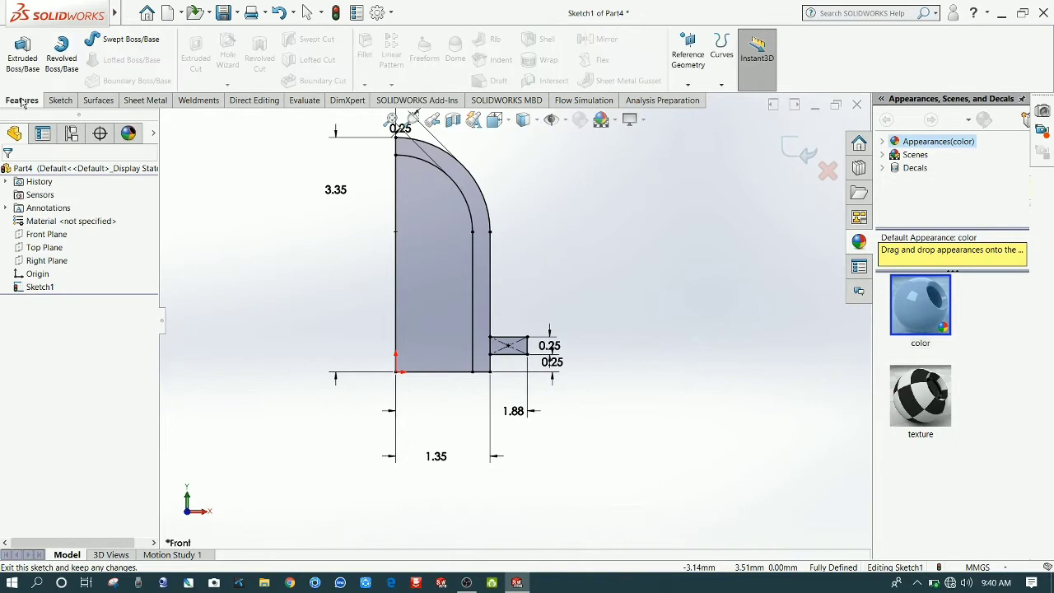
left_click(62, 66)
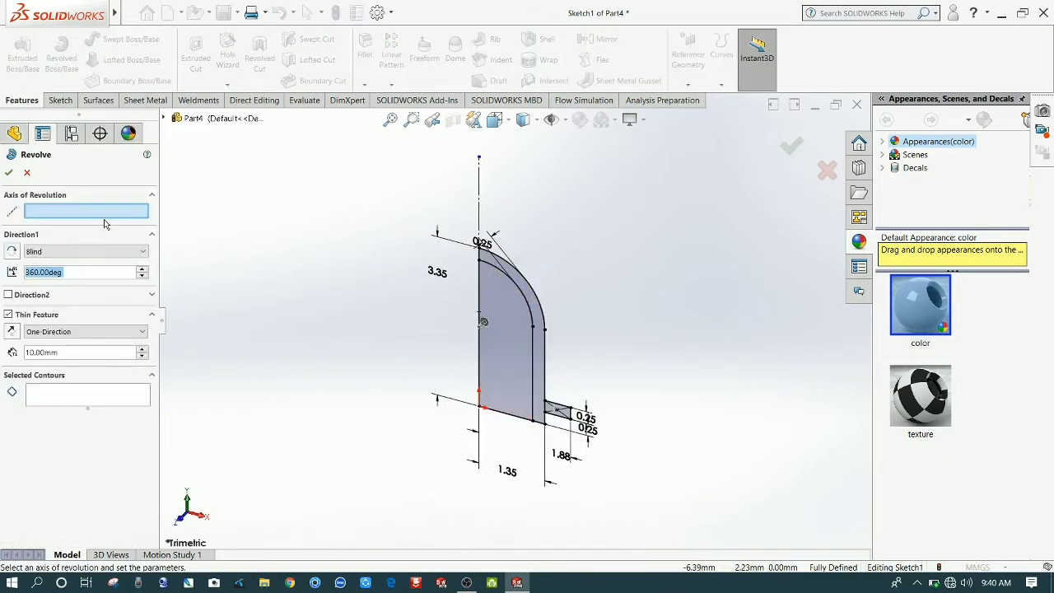
left_click(469, 200)
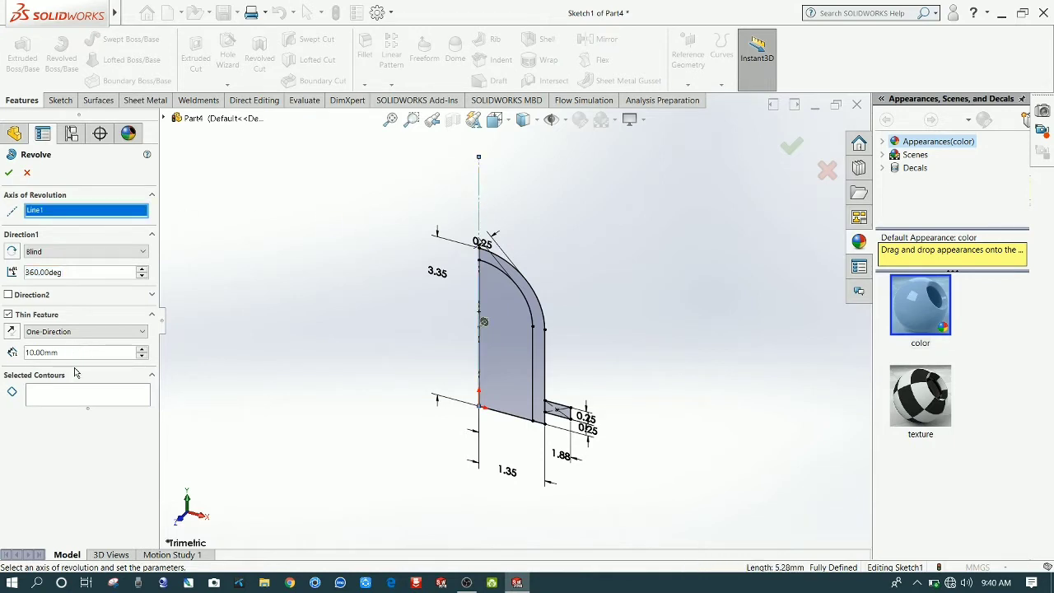
left_click(83, 397)
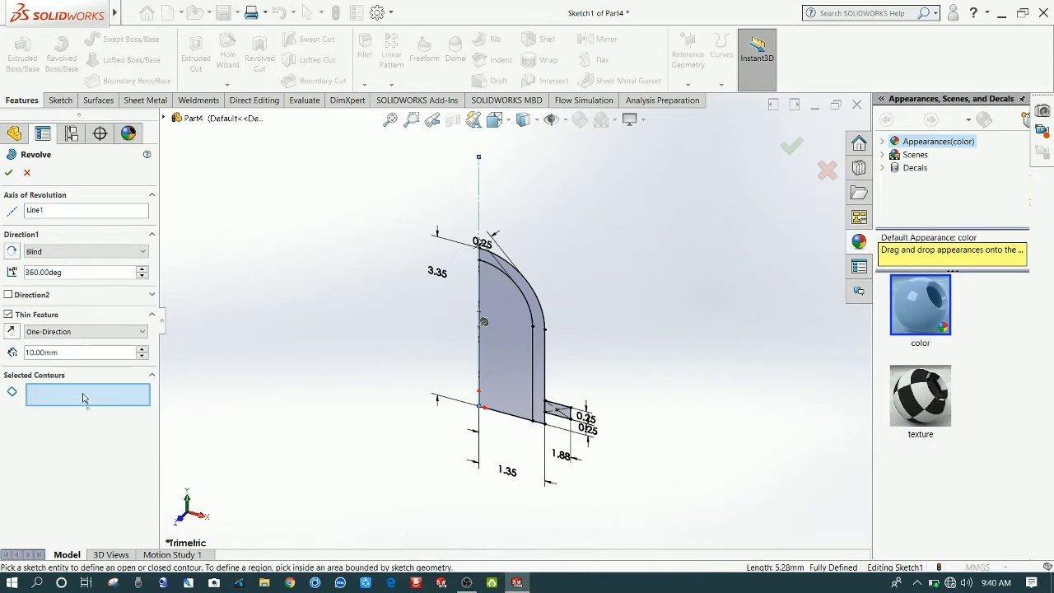
left_click(540, 375)
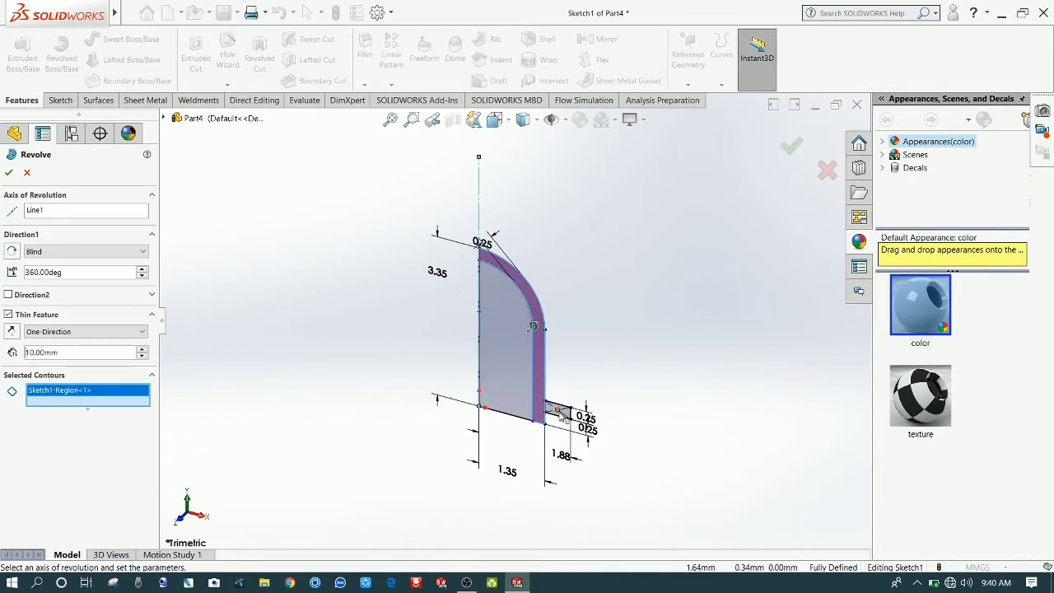
scroll(544, 434, "down", 3)
left_click(557, 397)
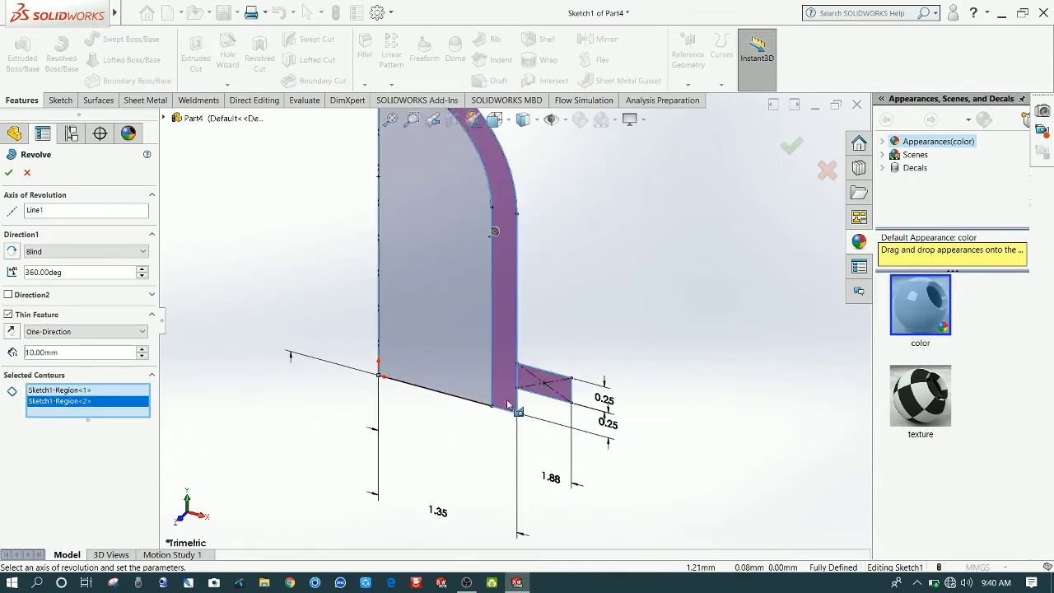
left_click(9, 173)
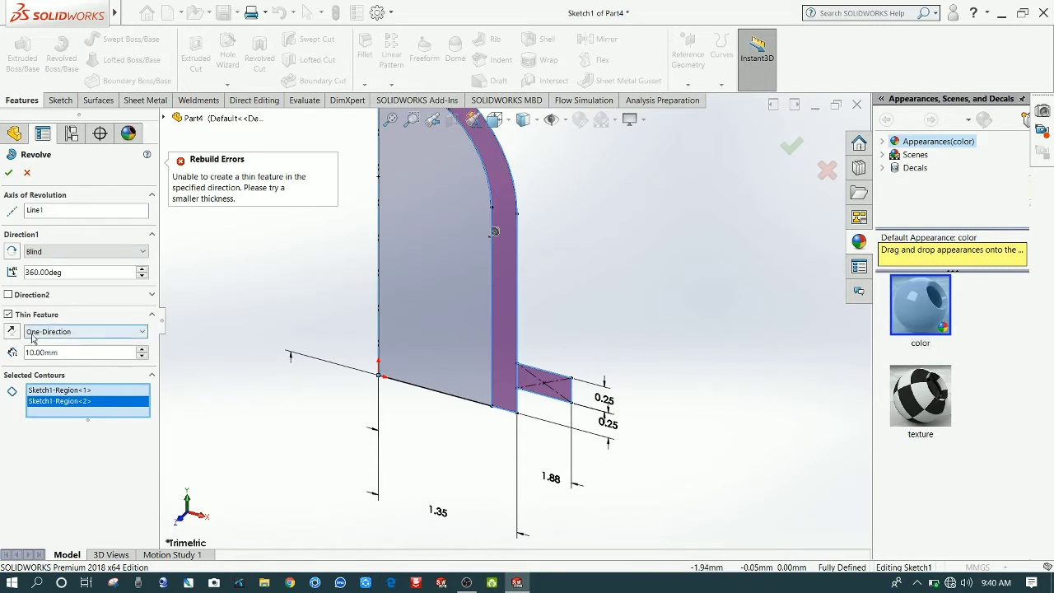
Step: Try the same two-region revolve with the thin feature turned off, and abandon the revolve
left_click(8, 314)
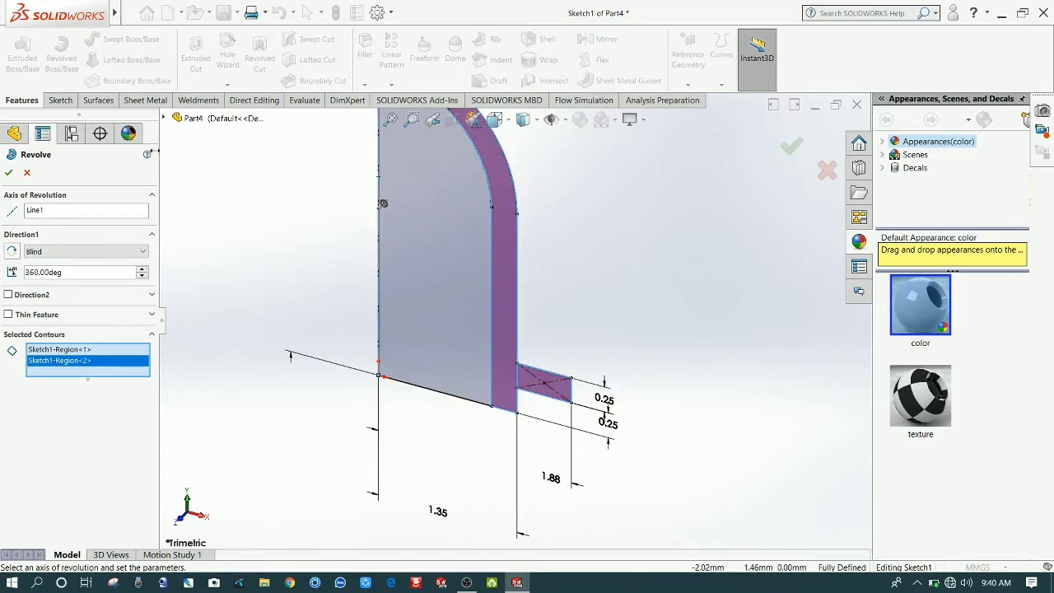
left_click(8, 173)
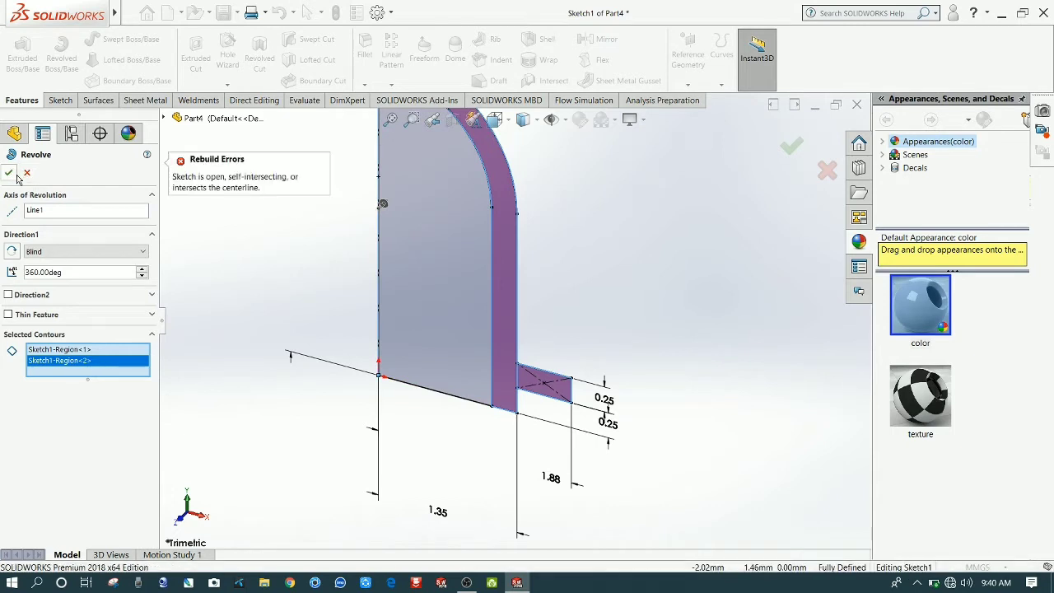
left_click(26, 172)
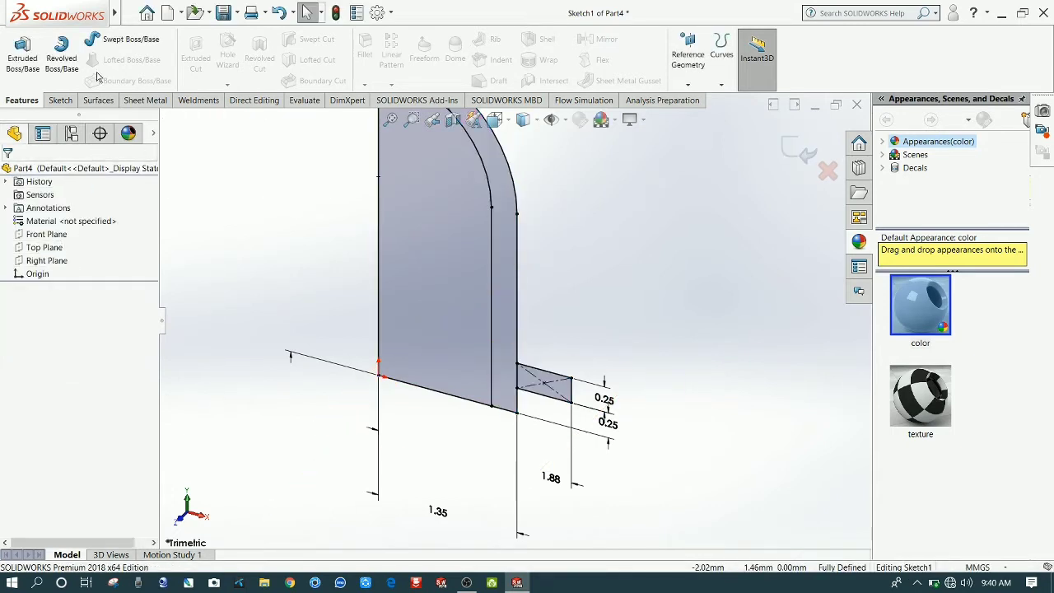
Step: Trim away the outer wall segment shared with the small rectangle and the rectangle's construction diagonals, merging flange and wall
left_click(60, 99)
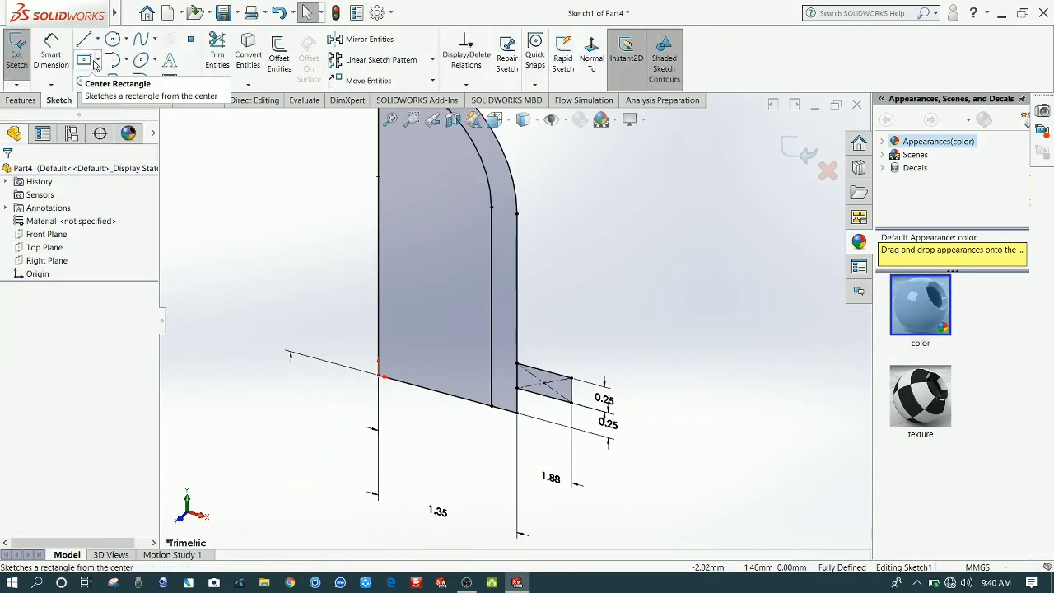
left_click(216, 53)
scroll(484, 347, "down", 3)
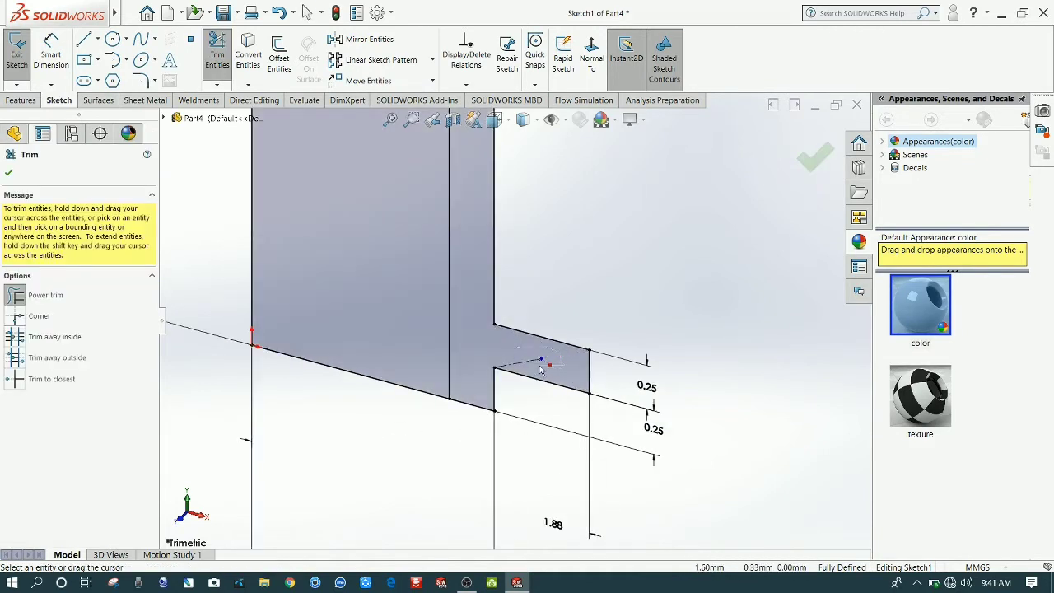
scroll(521, 360, "up", 5)
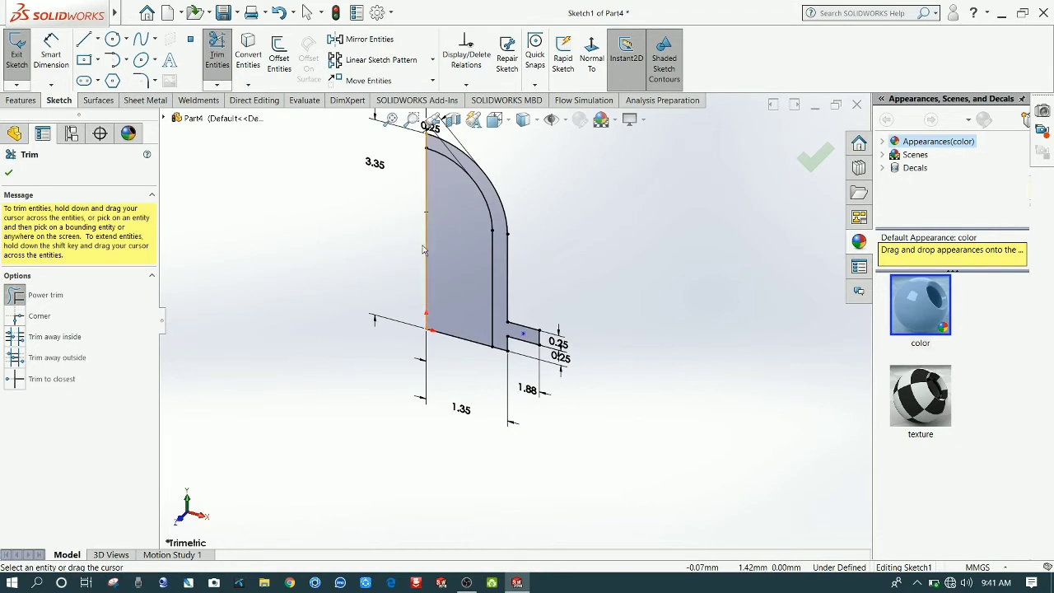
left_click(8, 173)
Step: Try to revolve the merged wall-and-flange region 360° about the solid vertical line through the origin, and abandon the revolve
left_click(21, 99)
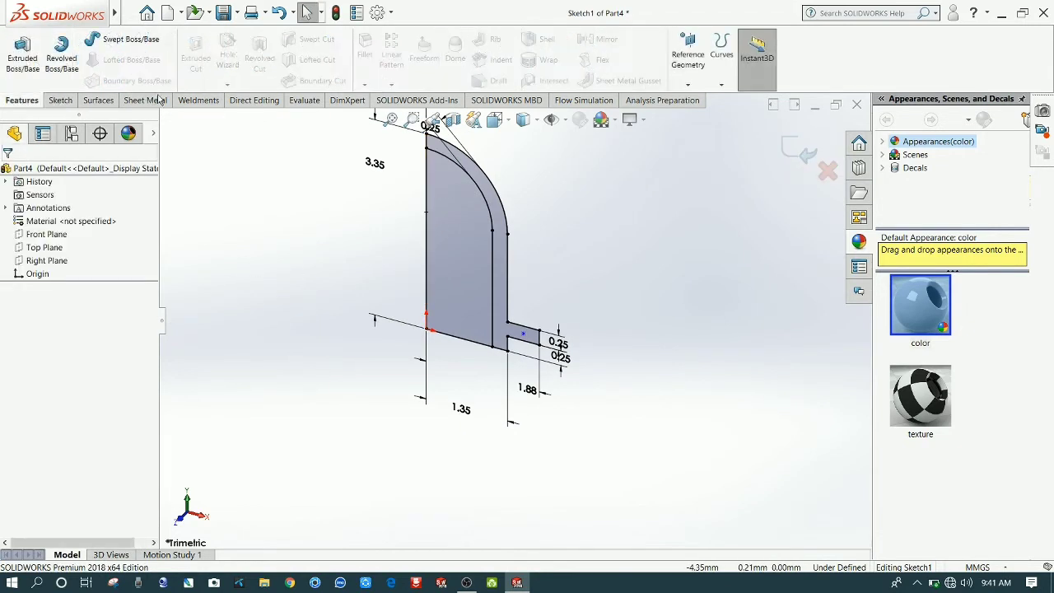
left_click(64, 73)
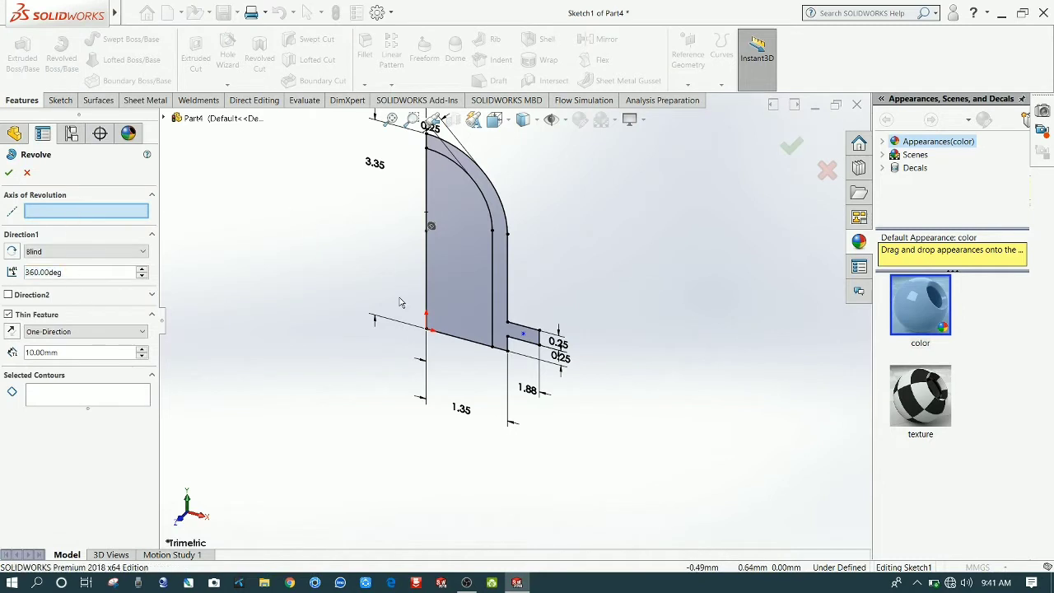
left_click(428, 294)
left_click(89, 387)
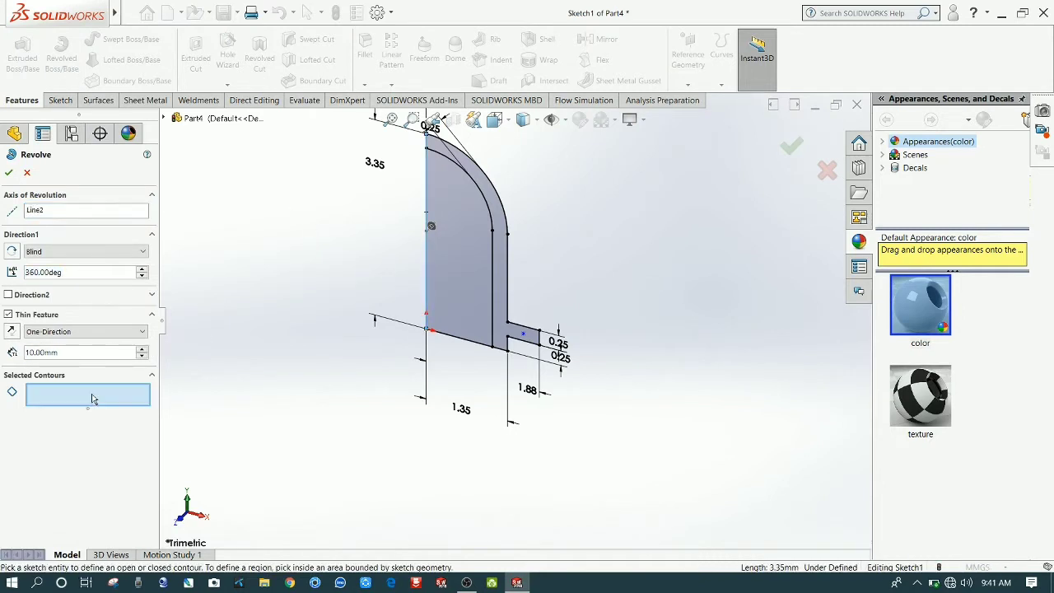
left_click(501, 256)
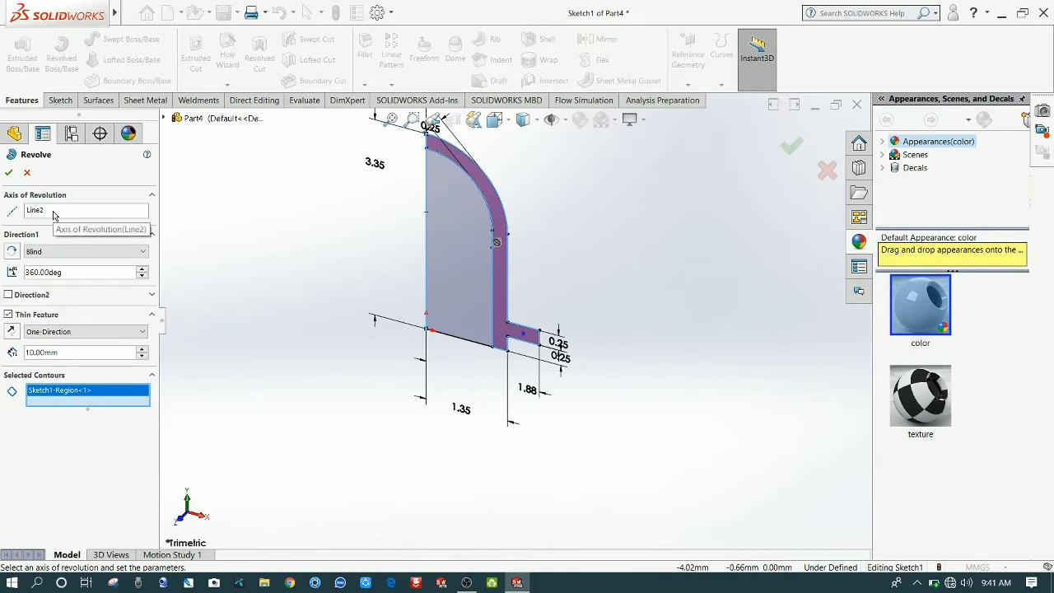
left_click(9, 172)
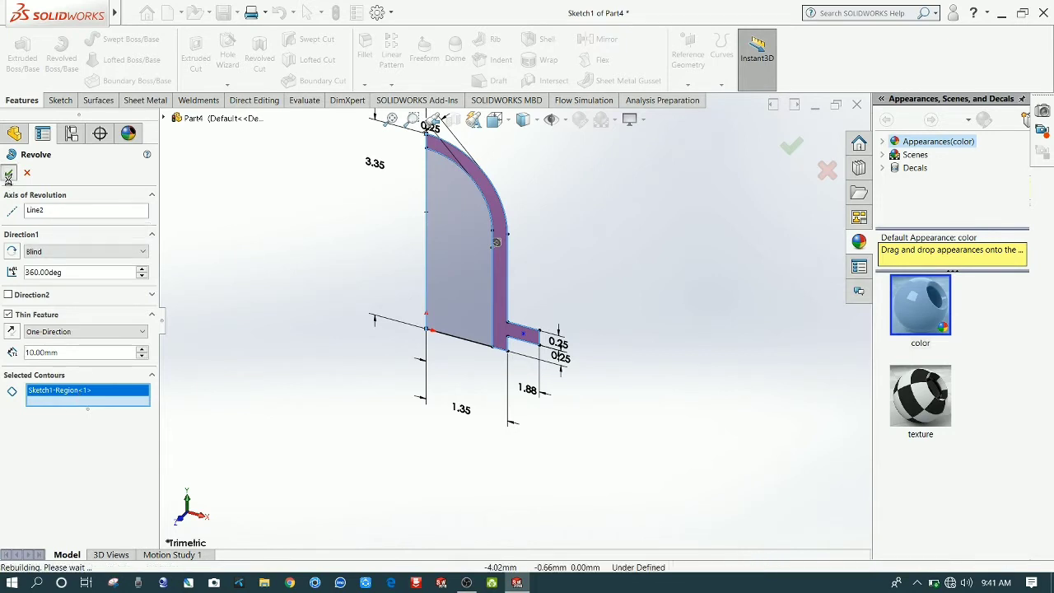
left_click(8, 314)
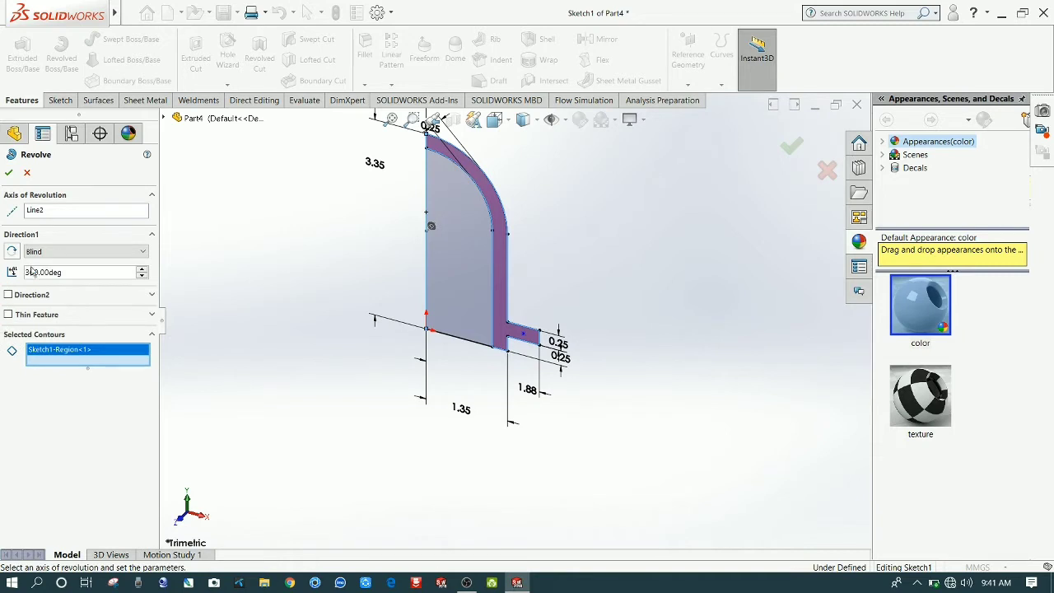
left_click(28, 170)
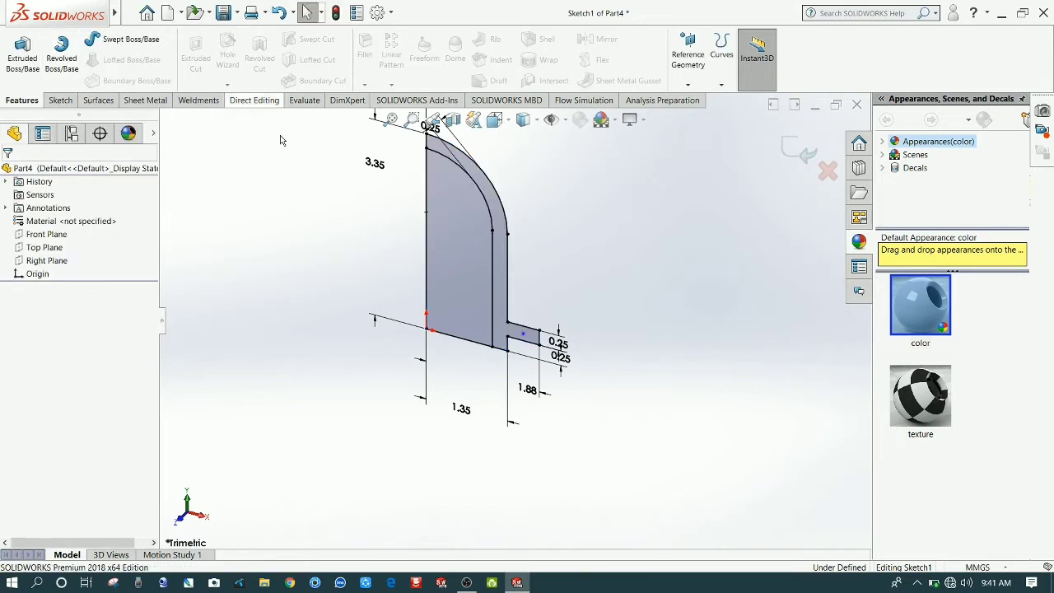
Step: Set up a 360° blind revolve about the vertical centerline, selecting the full outer profile with flange as the contour
left_click(60, 99)
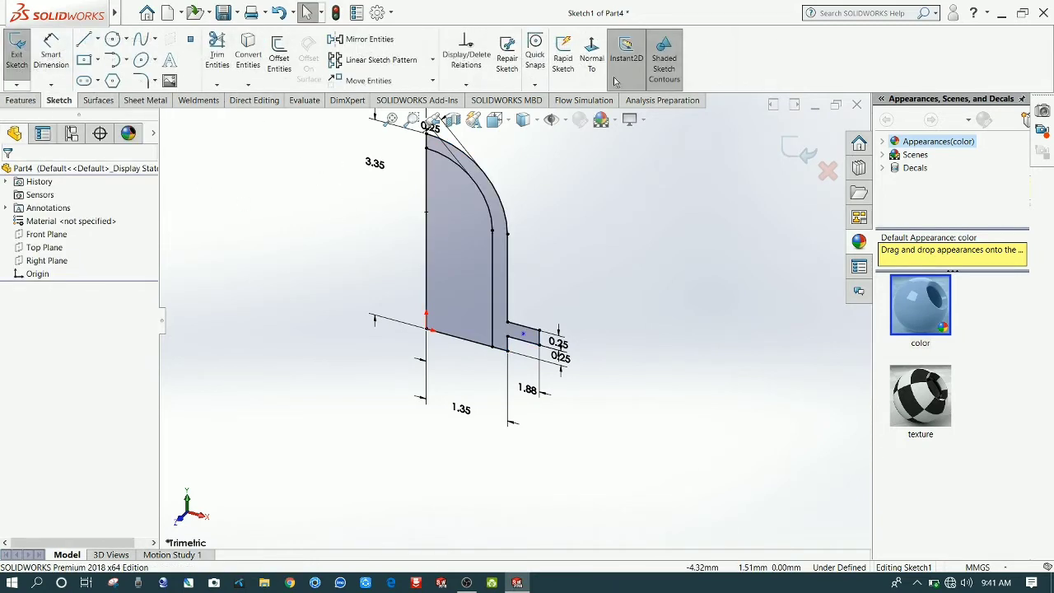
left_click(598, 54)
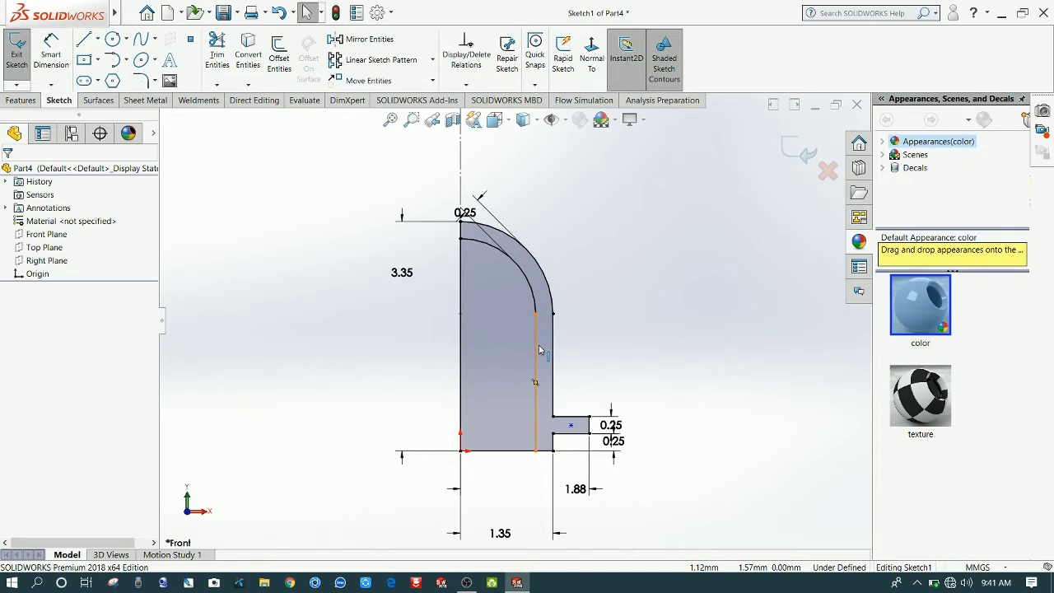
left_click(22, 99)
left_click(57, 74)
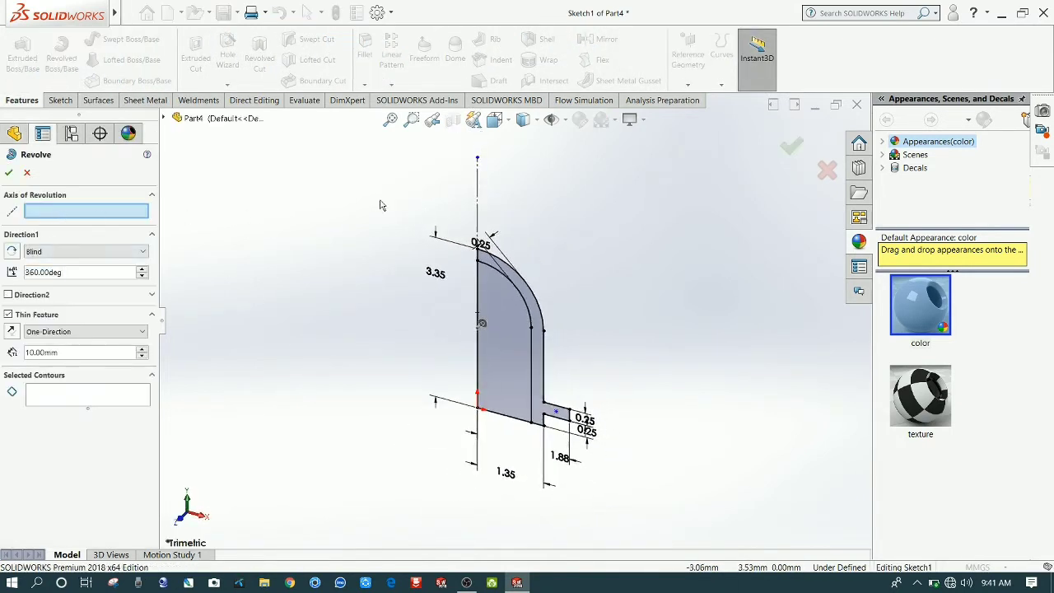
left_click(478, 191)
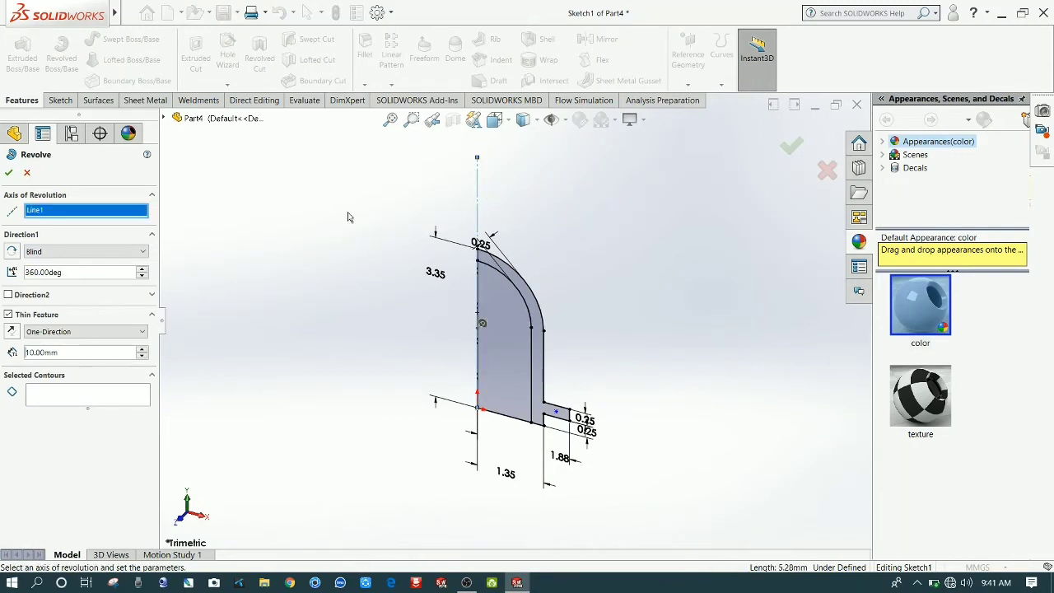
left_click(49, 393)
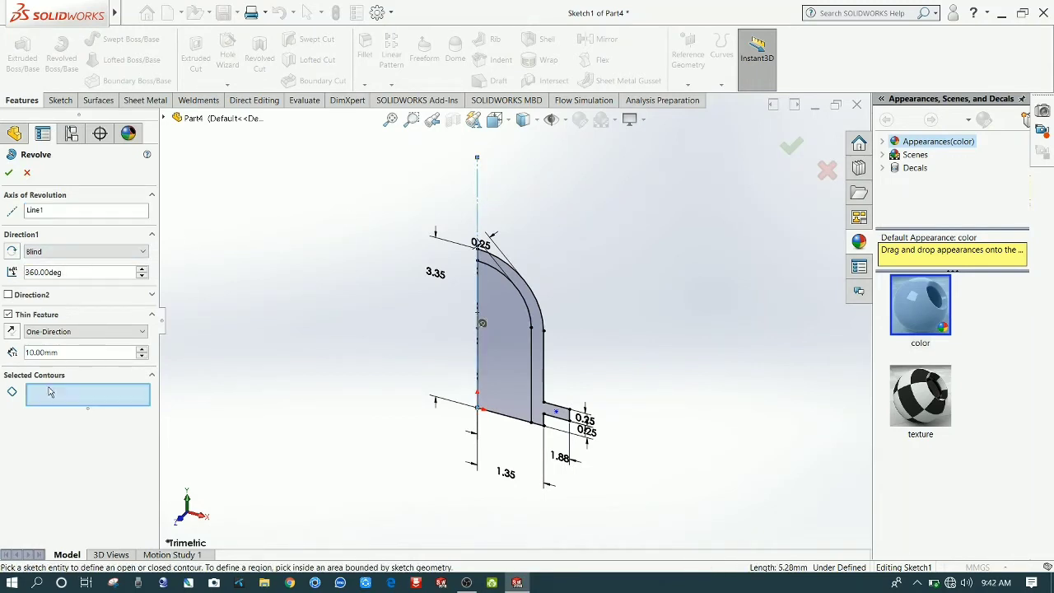
left_click(536, 293)
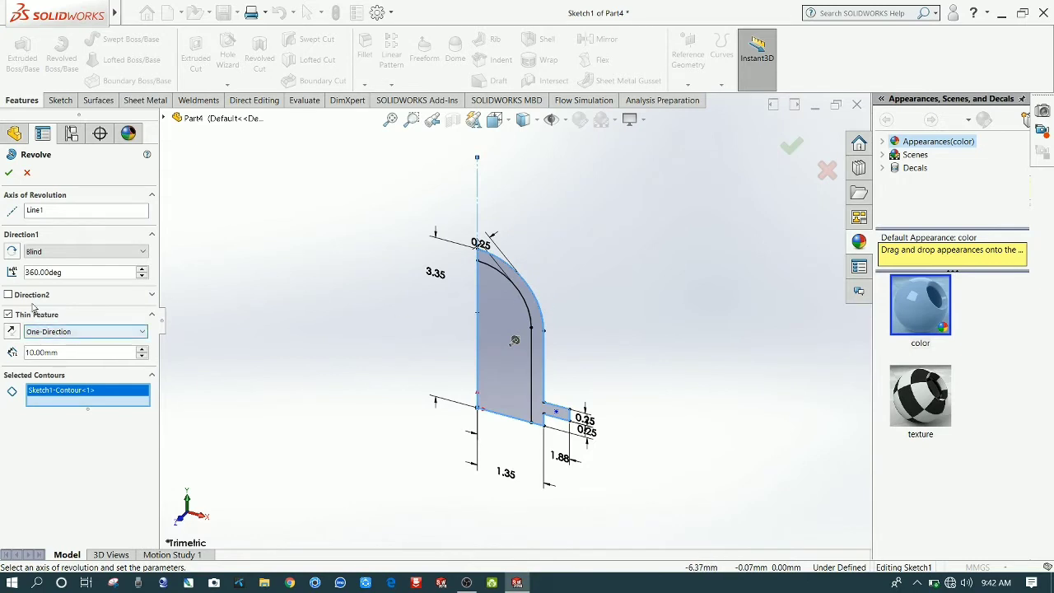
Step: Turn off the thin feature and complete the revolve as a solid domed body with a flange
left_click(8, 315)
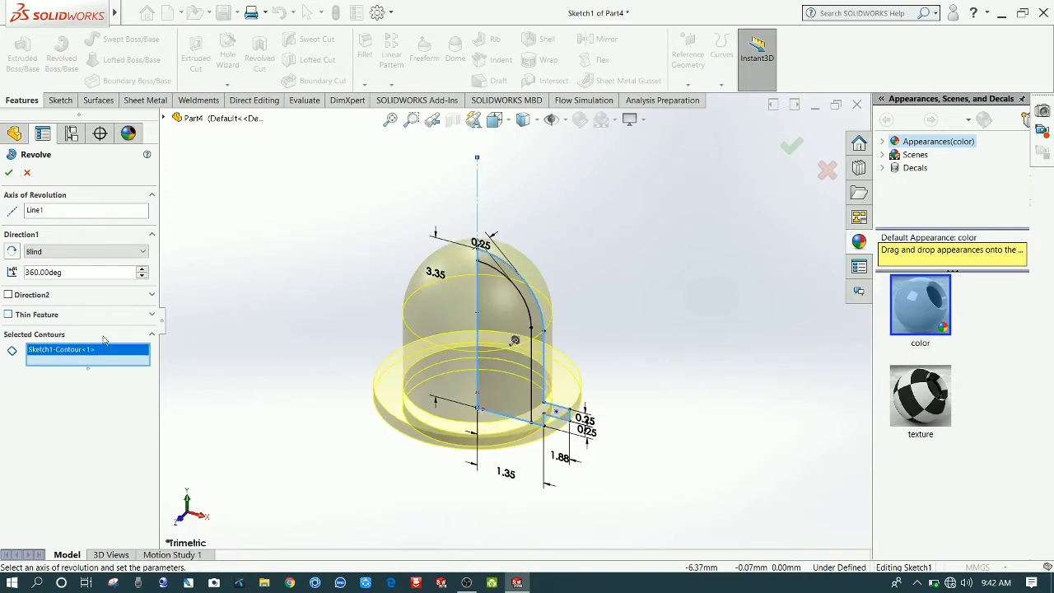
middle_click_drag(278, 438, 304, 264)
left_click(9, 172)
key("Escape")
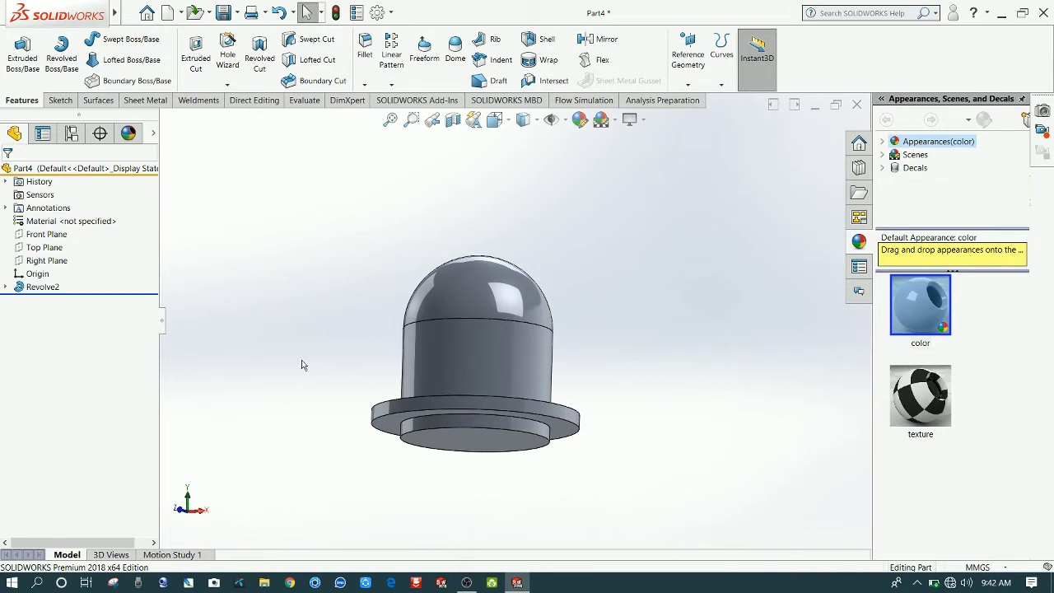
middle_click_drag(302, 365, 173, 335)
key("Escape")
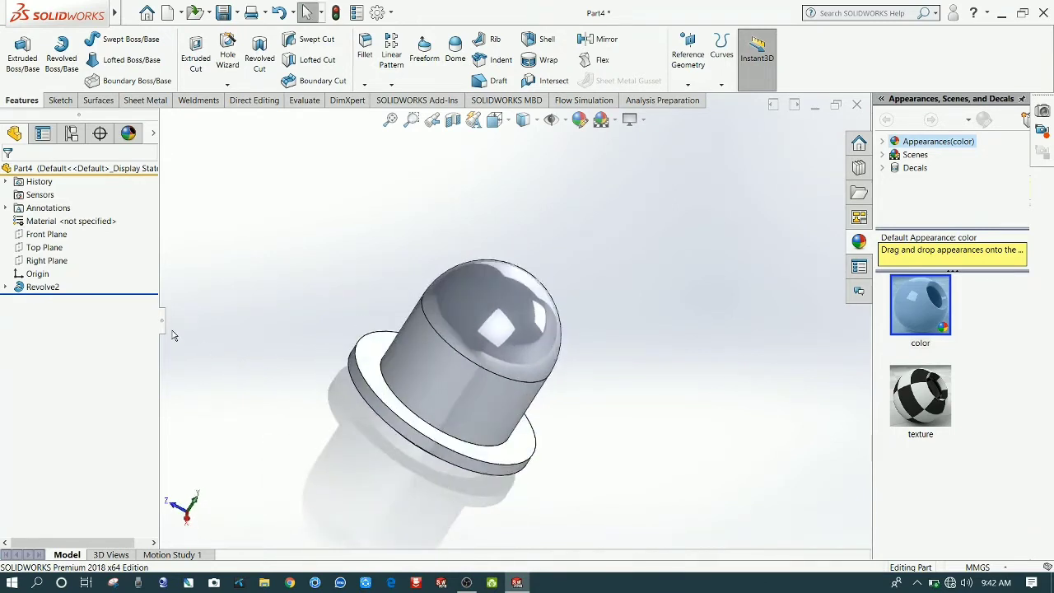
Step: Start a sketch on the Front Plane and draw a vertical centerline about 2.25 mm long directly above the origin, inside the body outline
left_click(59, 236)
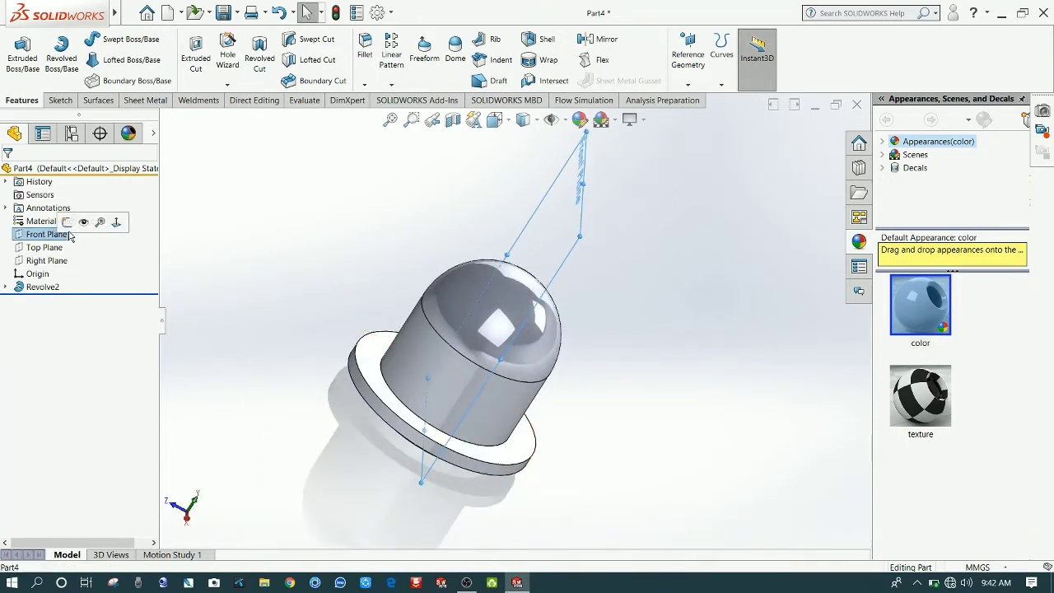
left_click(67, 223)
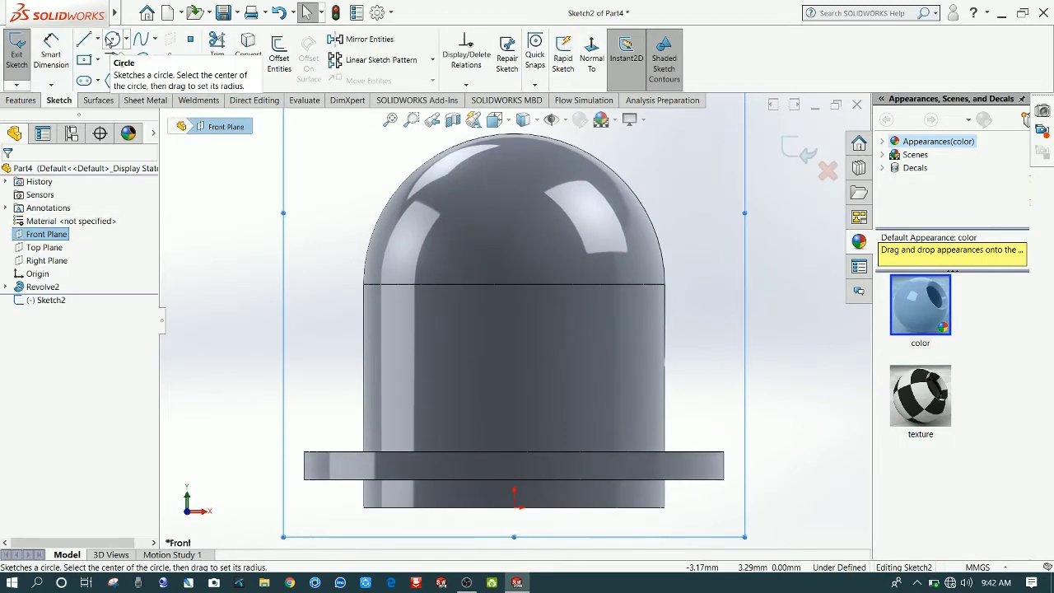
left_click(84, 39)
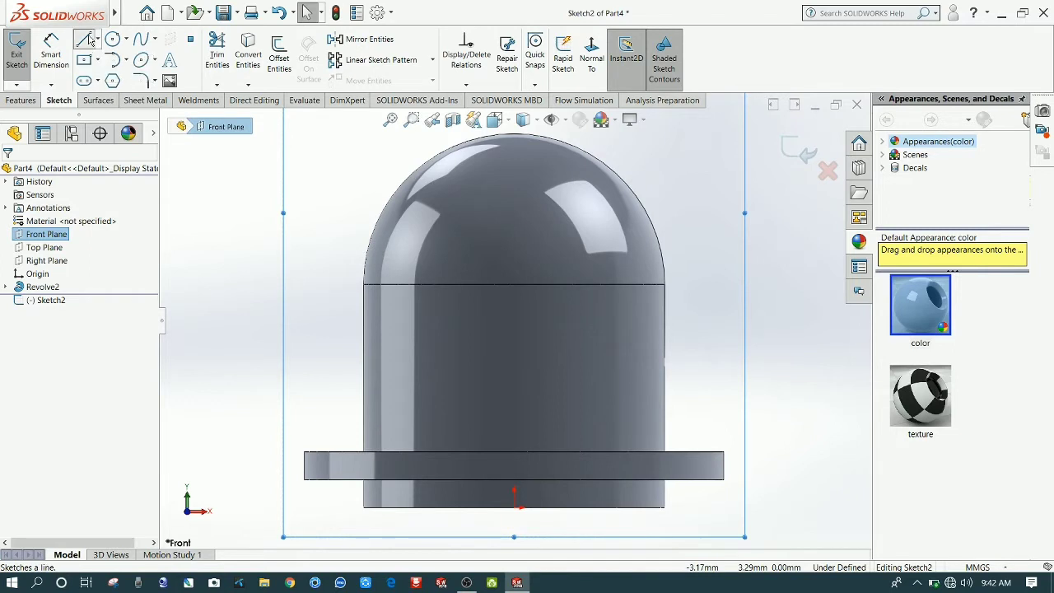
left_click(514, 182)
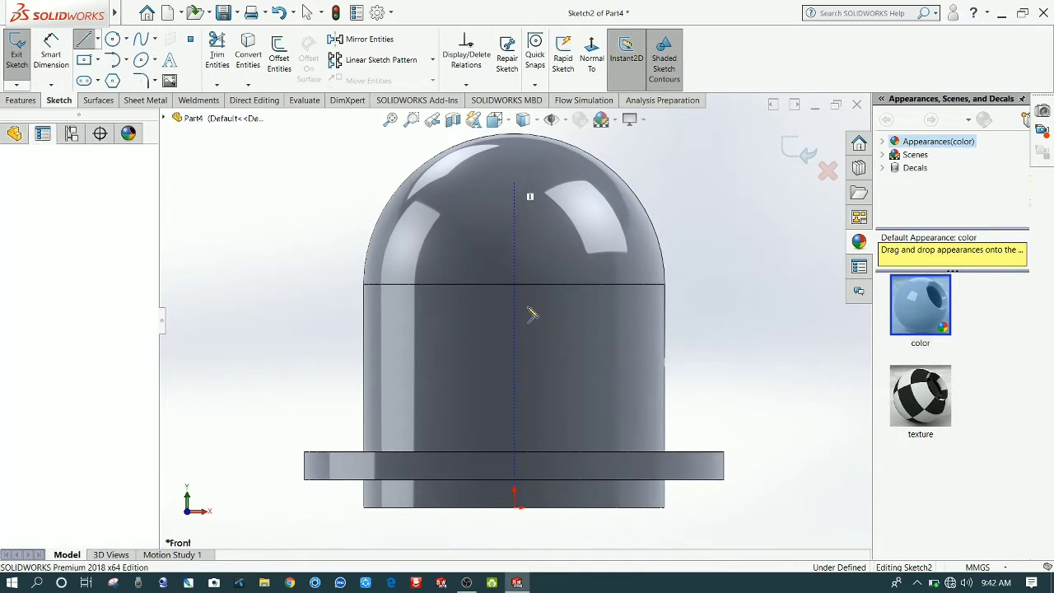
left_click(513, 434)
right_click(535, 356)
left_click(565, 391)
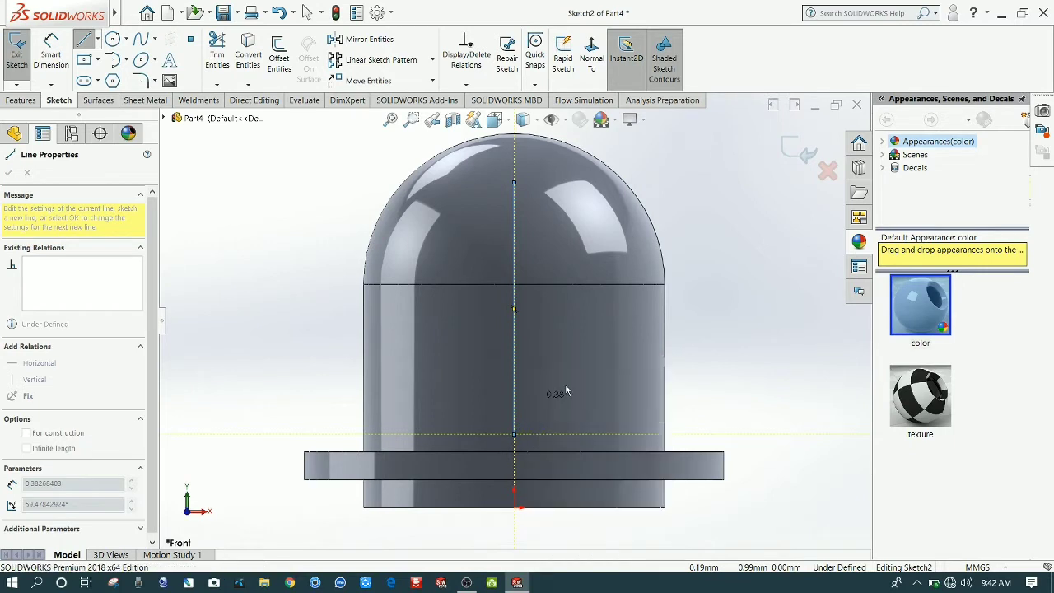
key("Escape")
key("Escape")
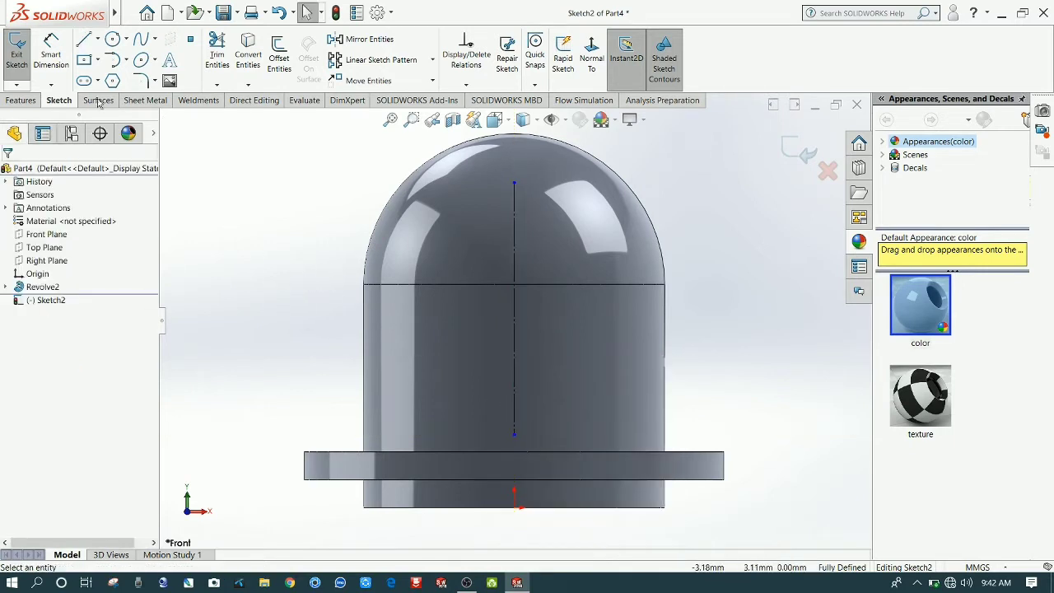
Step: Sketch circles of about 0.53, 0.46 and 0.41 mm diameter on the centerline's upper end, lower end and midpoint respectively
left_click(112, 39)
left_click(514, 183)
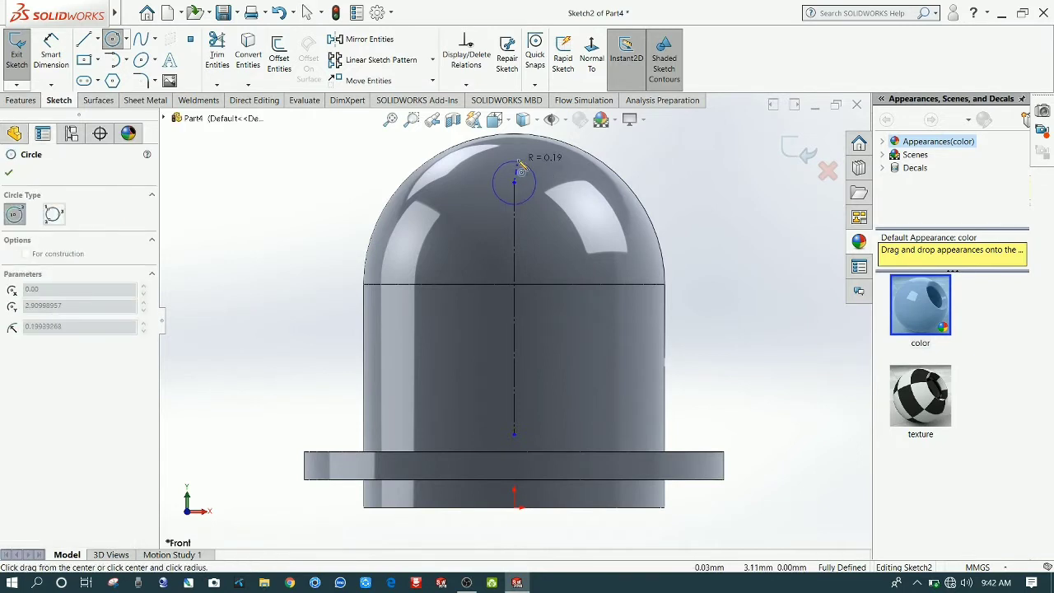
left_click(535, 162)
left_click(514, 434)
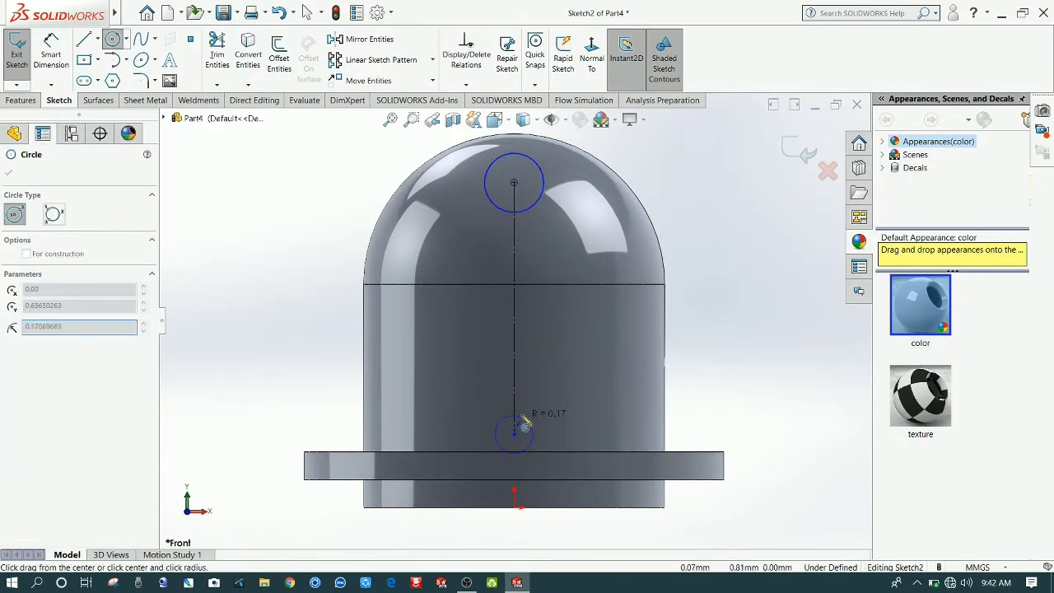
left_click(537, 424)
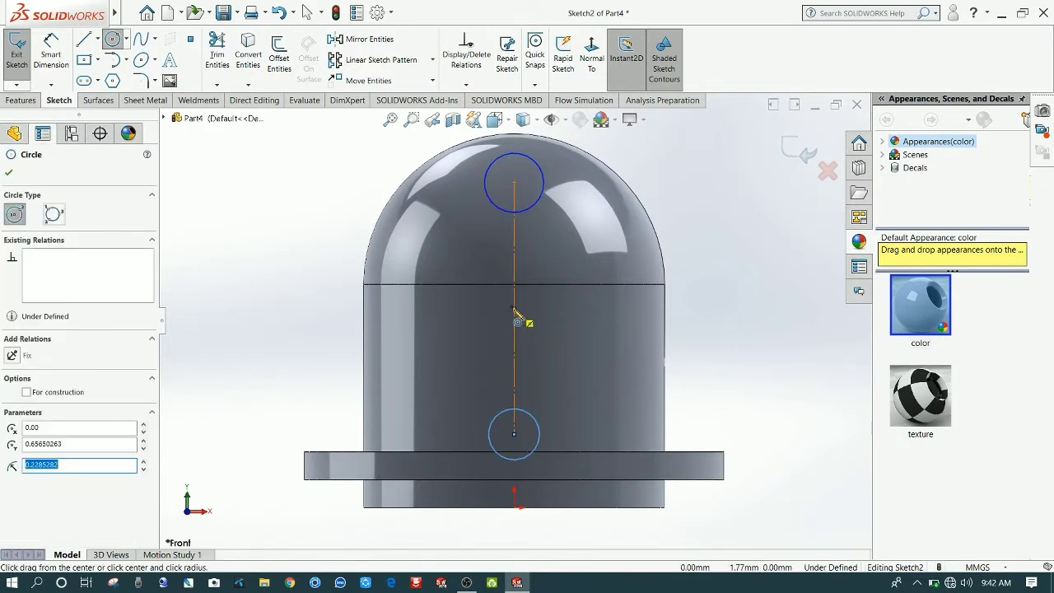
left_click(514, 309)
left_click(535, 304)
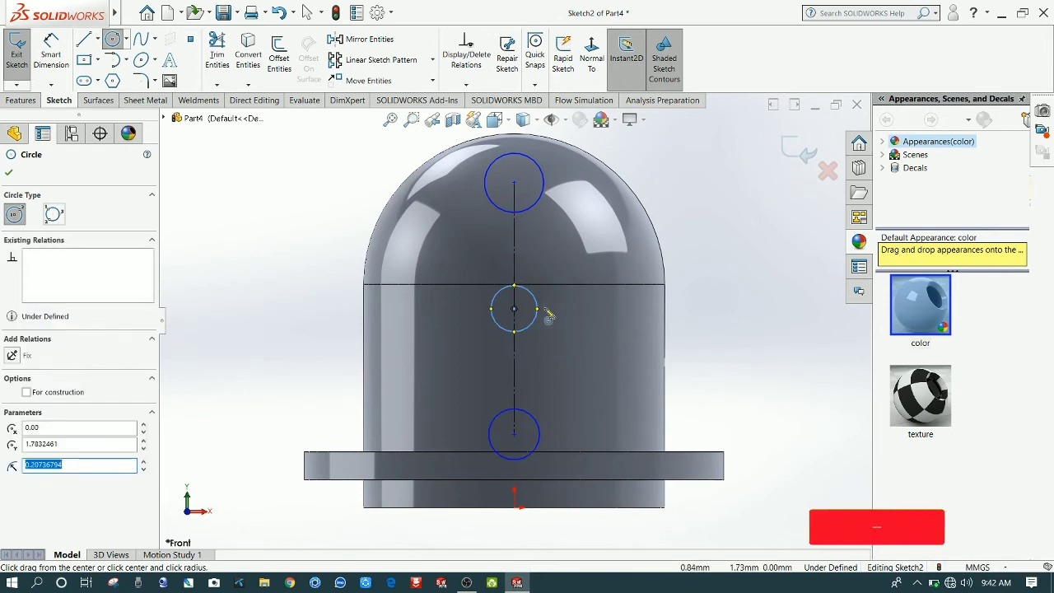
Step: Dimension the middle circle's diameter as 1.22 mm
left_click(48, 70)
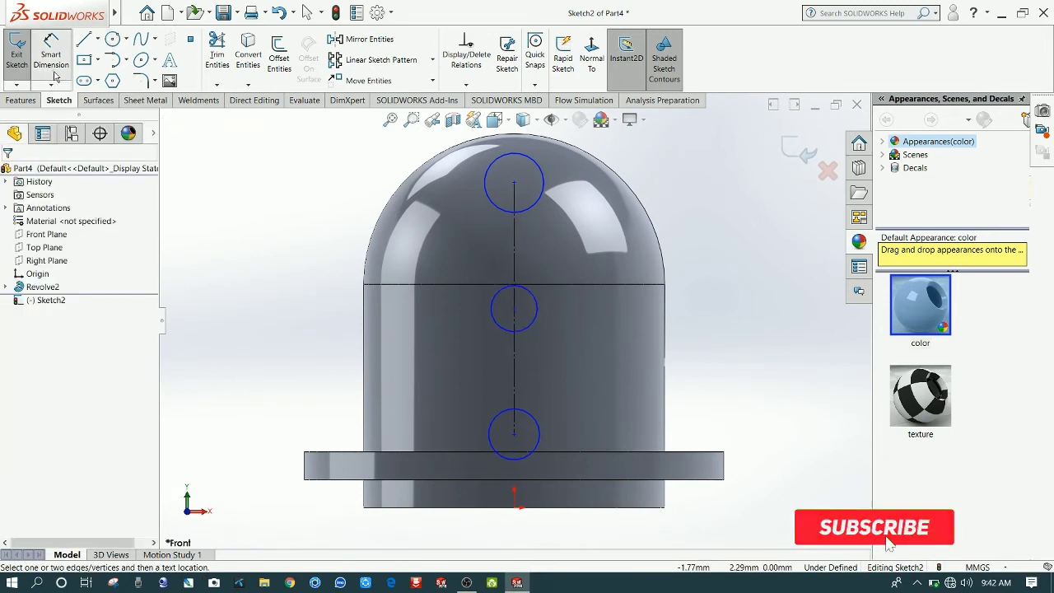
left_click(532, 326)
left_click(607, 329)
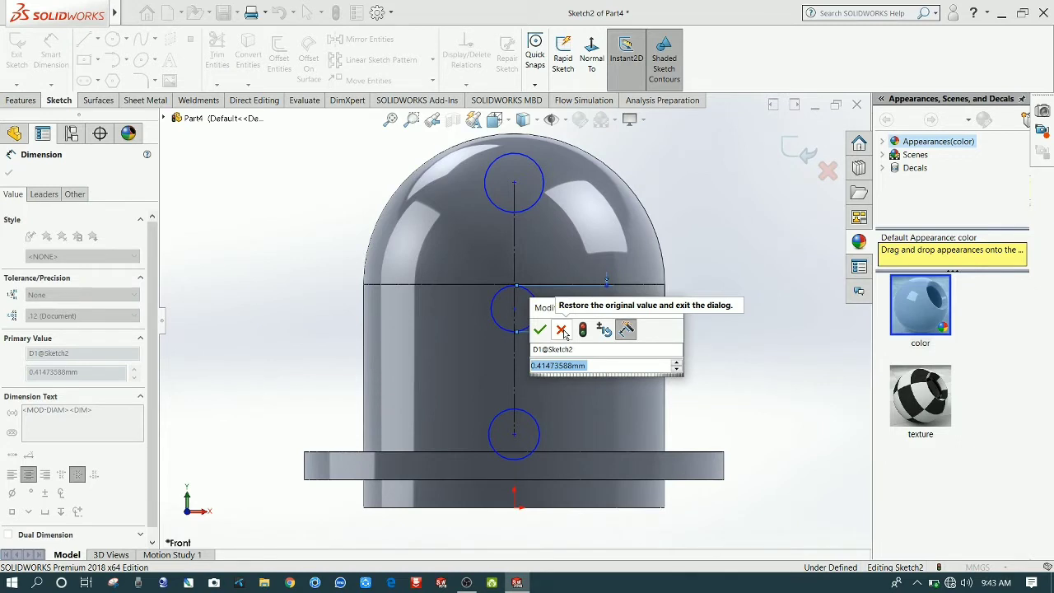
type("1")
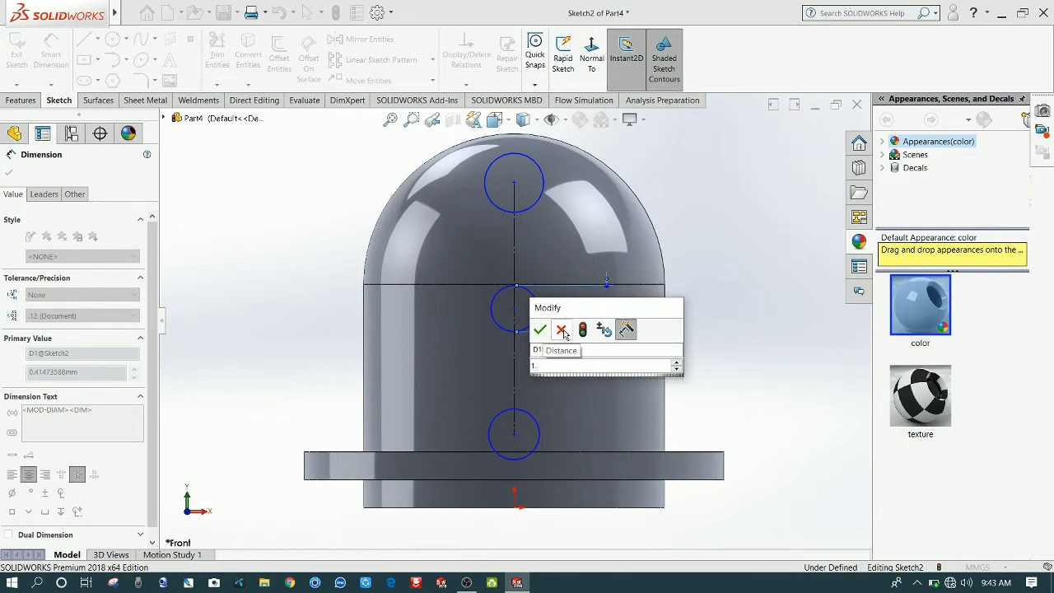
type(".22")
key("Return")
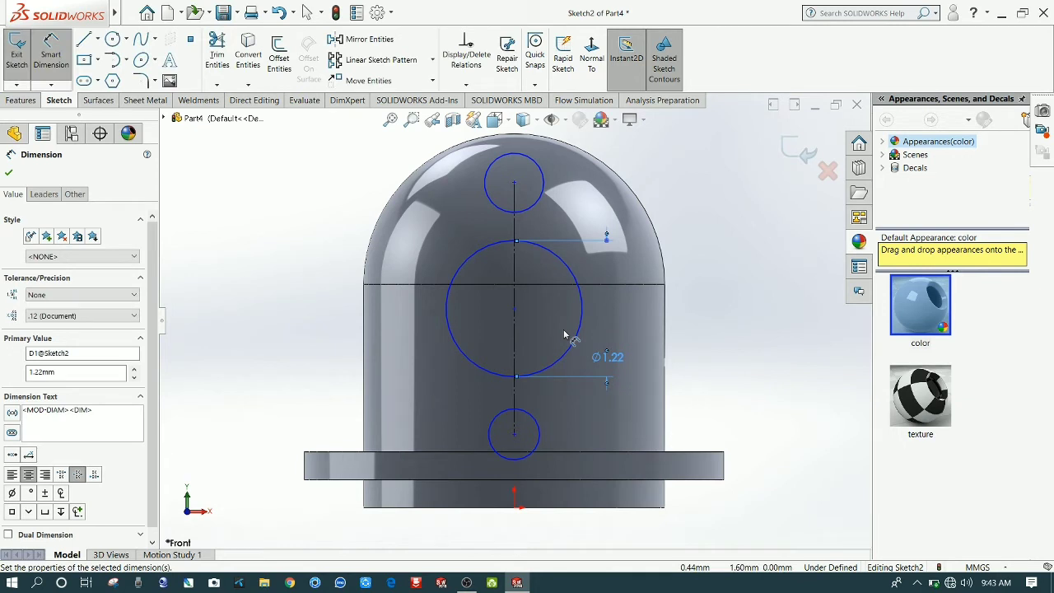
Step: Dimension the top circle's diameter as 0.76 mm
left_click(542, 191)
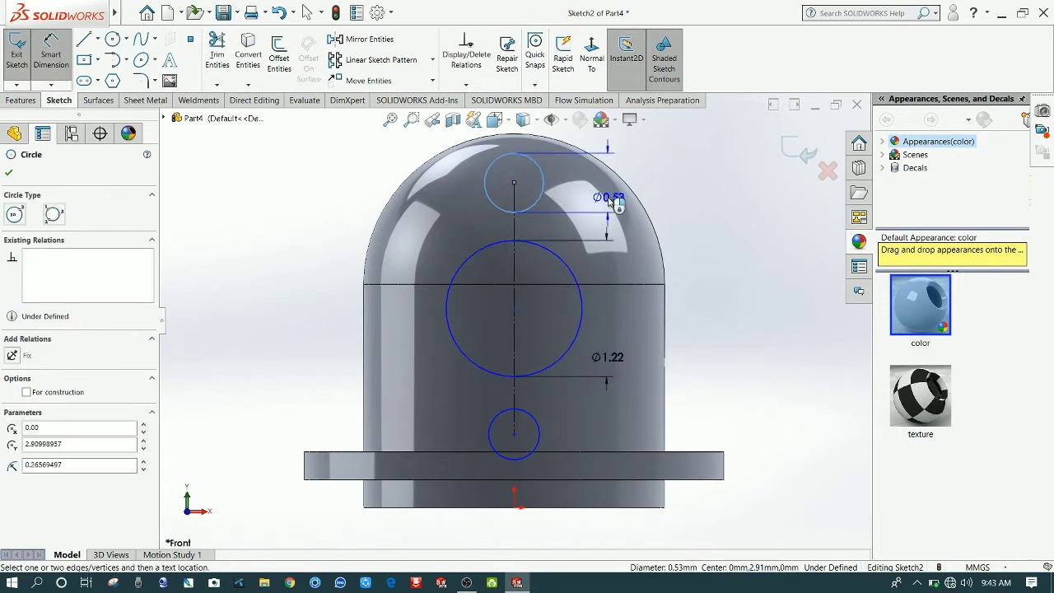
left_click(615, 201)
type(".76")
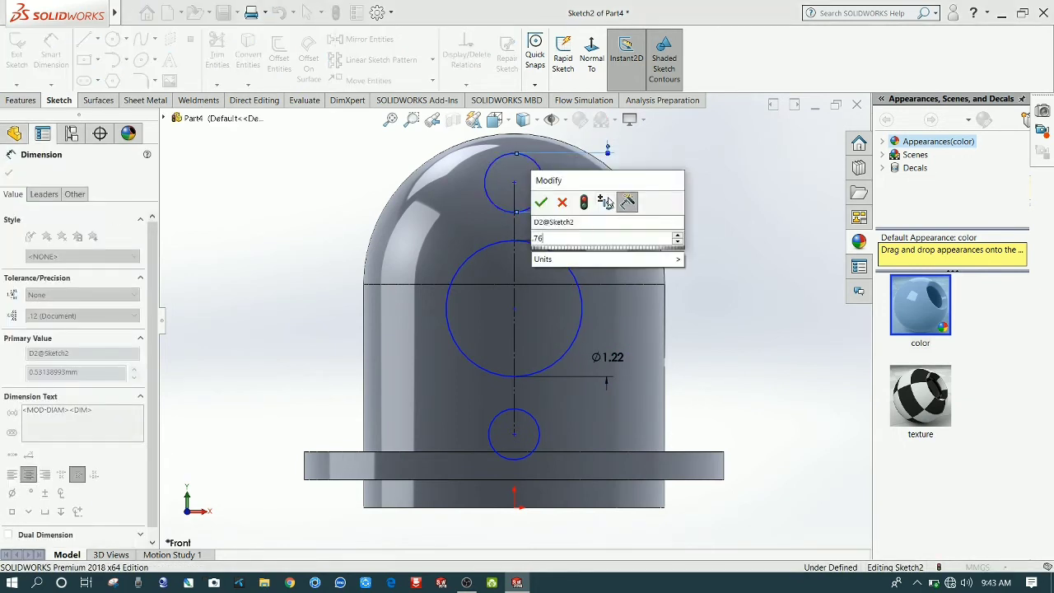
key("Return")
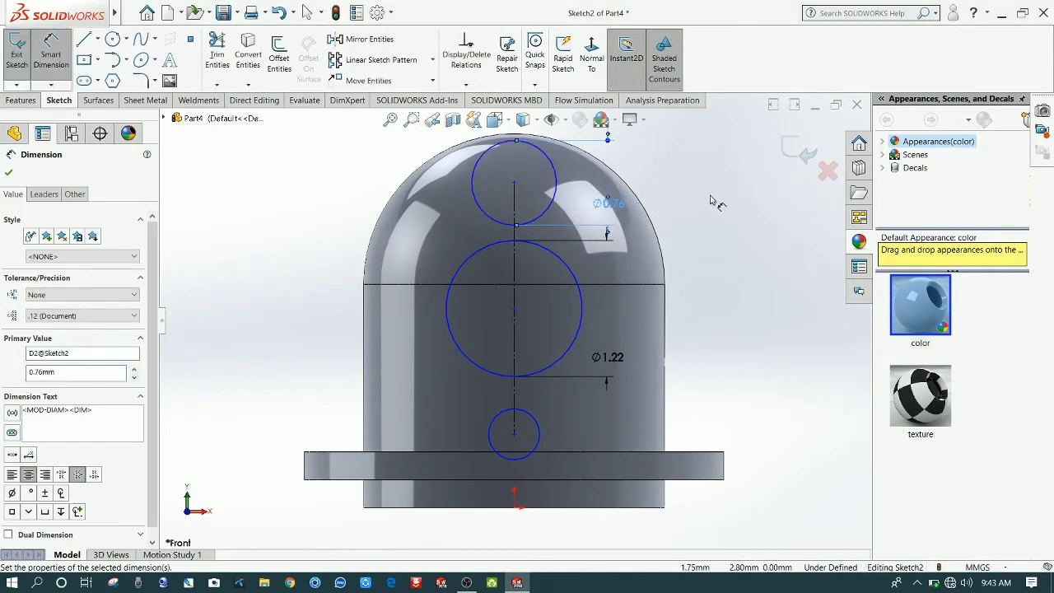
key("Escape")
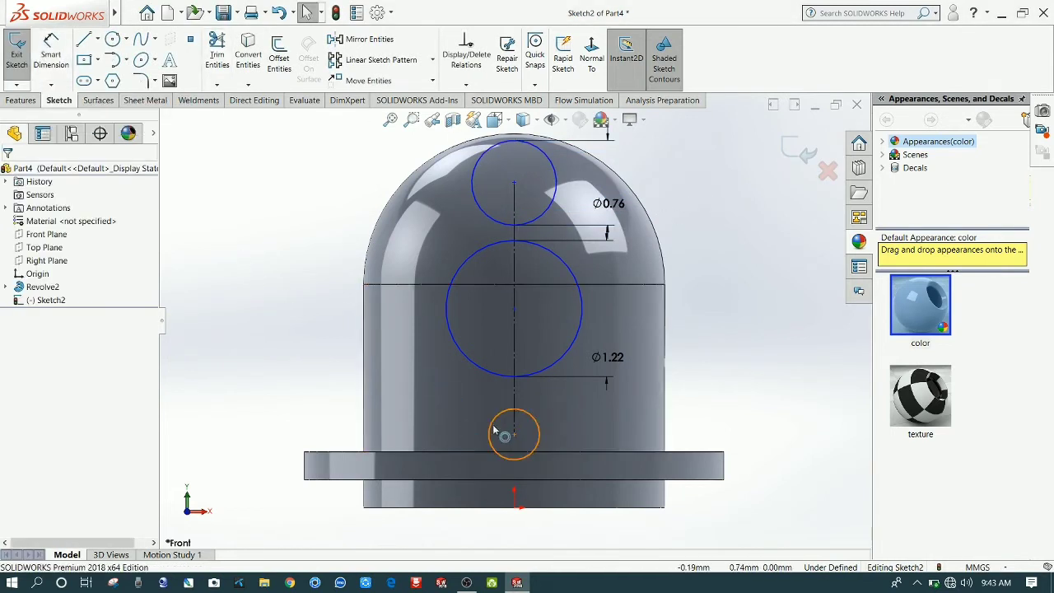
Step: Add an Equal relation between the bottom circle and the top circle
left_click(505, 427)
left_click(550, 203)
left_click(580, 148, "ctrl")
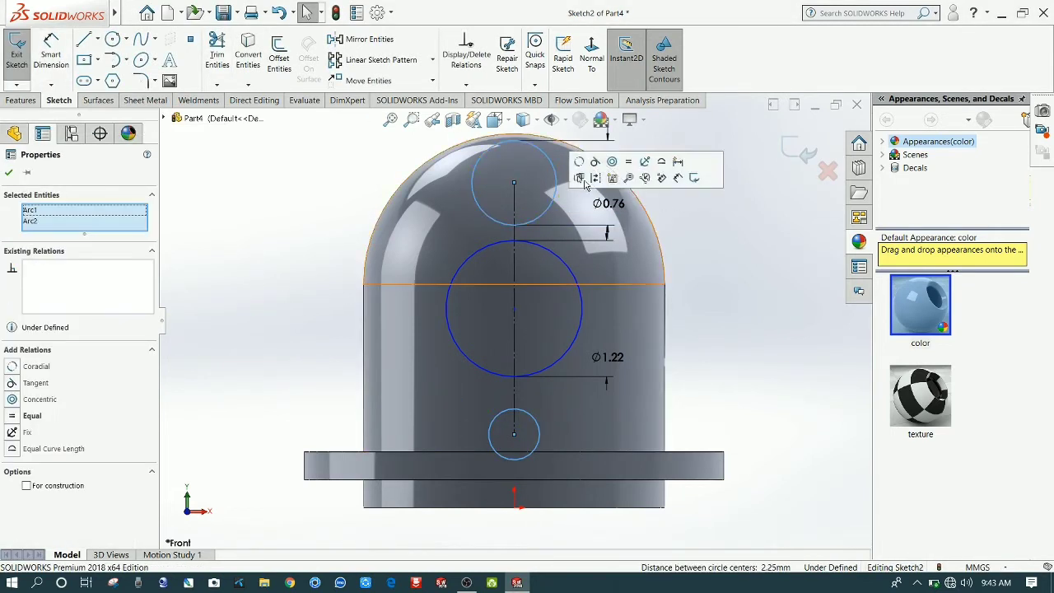
left_click(628, 161)
left_click(784, 311)
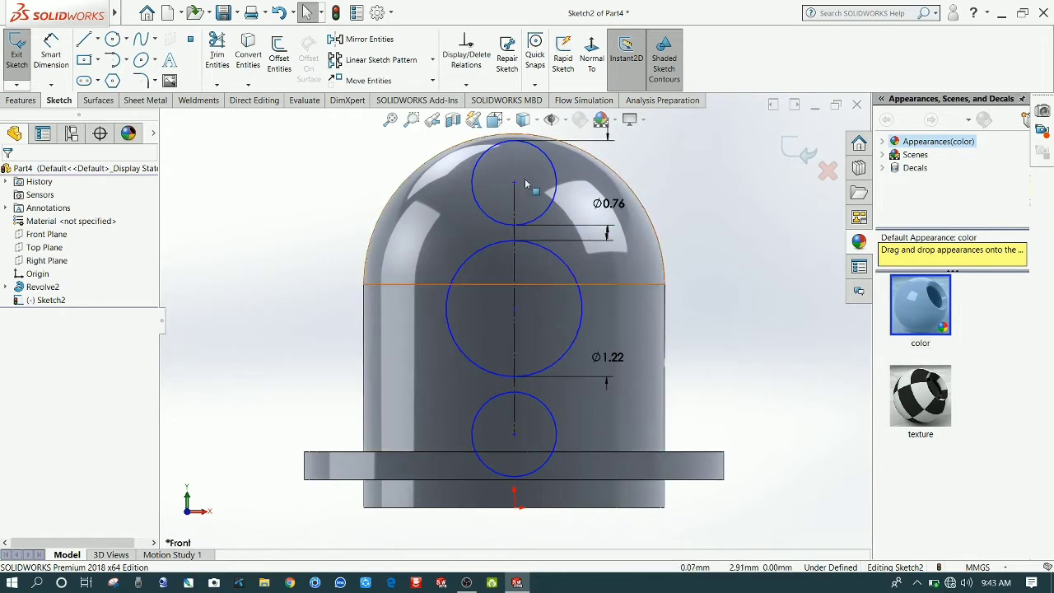
Step: Make the top circle tangent to the dome's silhouette edge
left_click(529, 150)
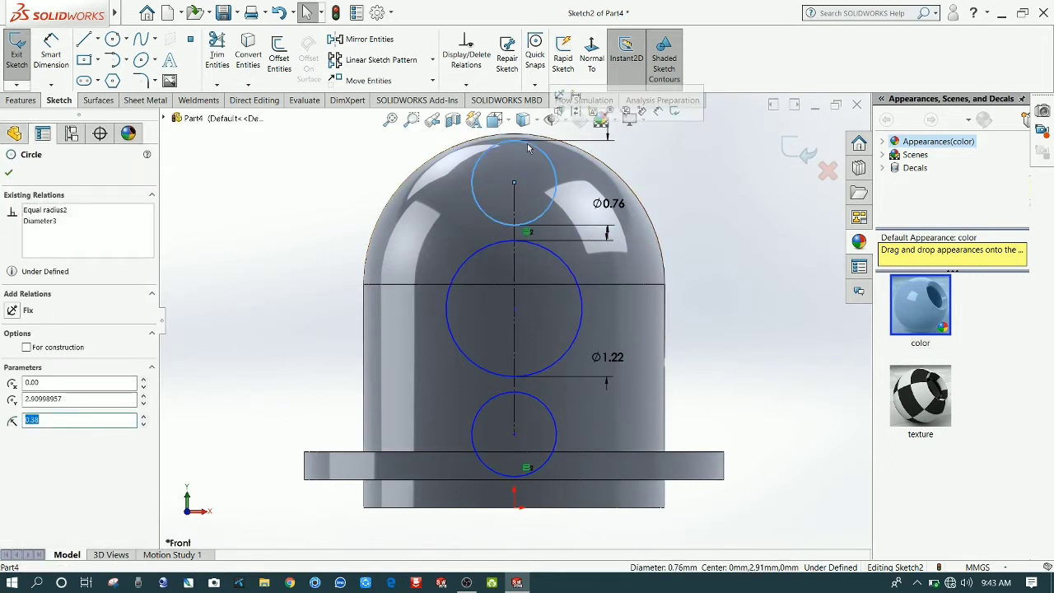
left_click(480, 145, "ctrl")
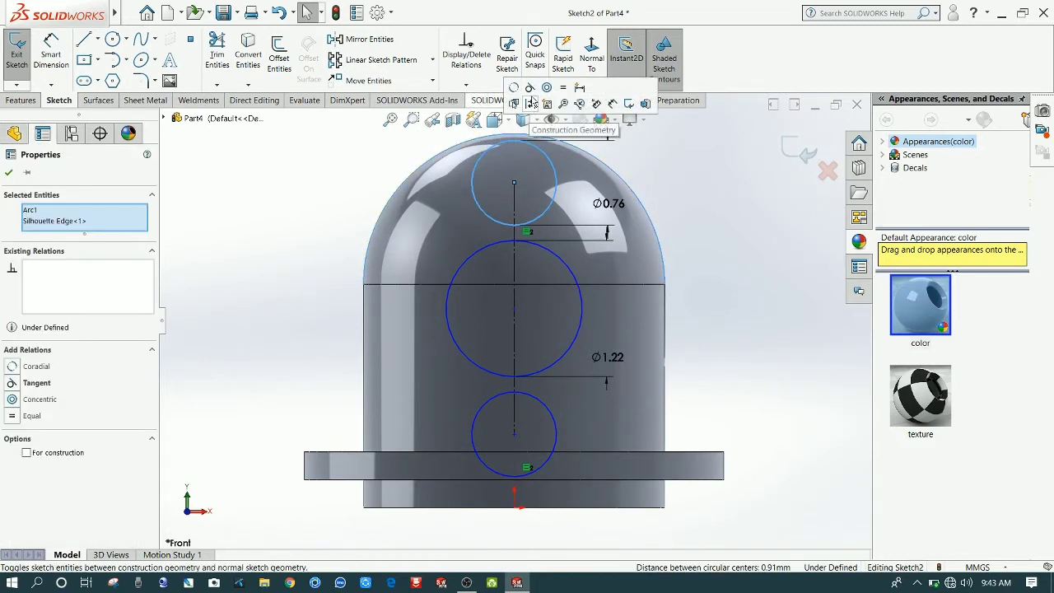
left_click(529, 87)
left_click(785, 258)
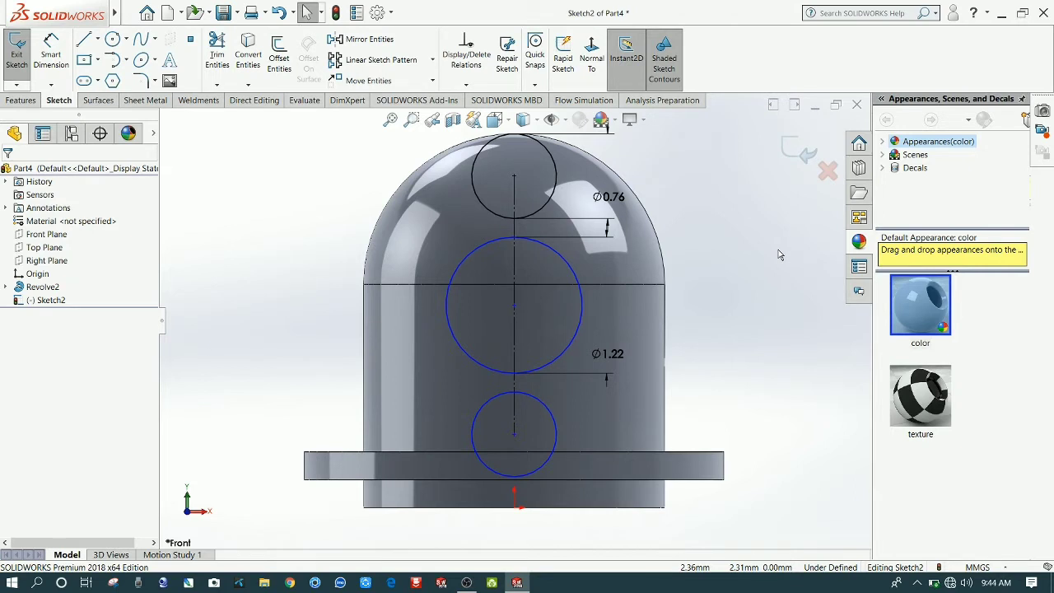
Step: Dimension the vertical distance between the top and bottom circle centers as 1.5 mm
left_click(51, 54)
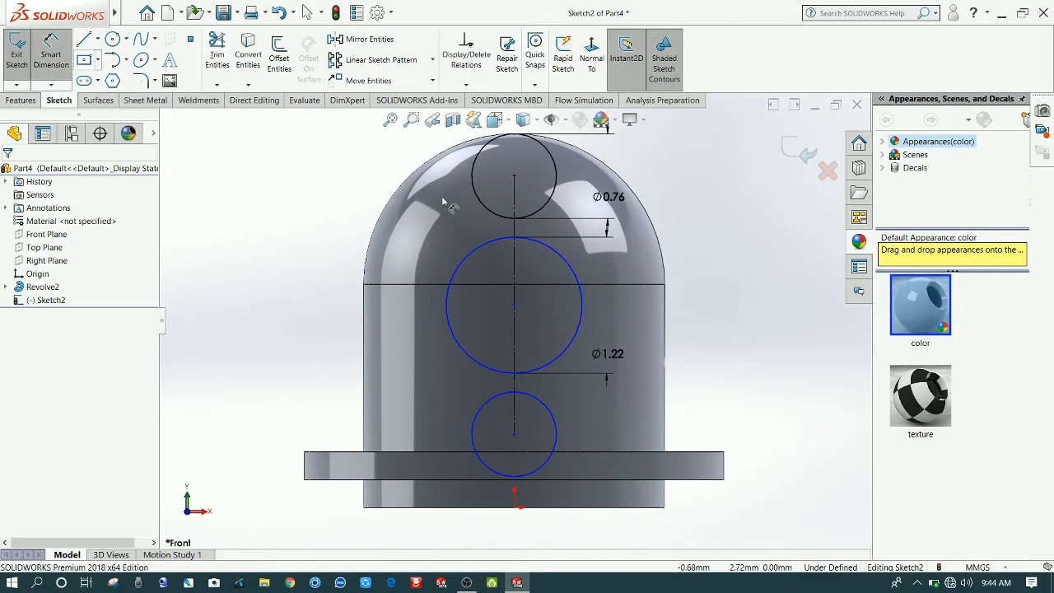
left_click(514, 177)
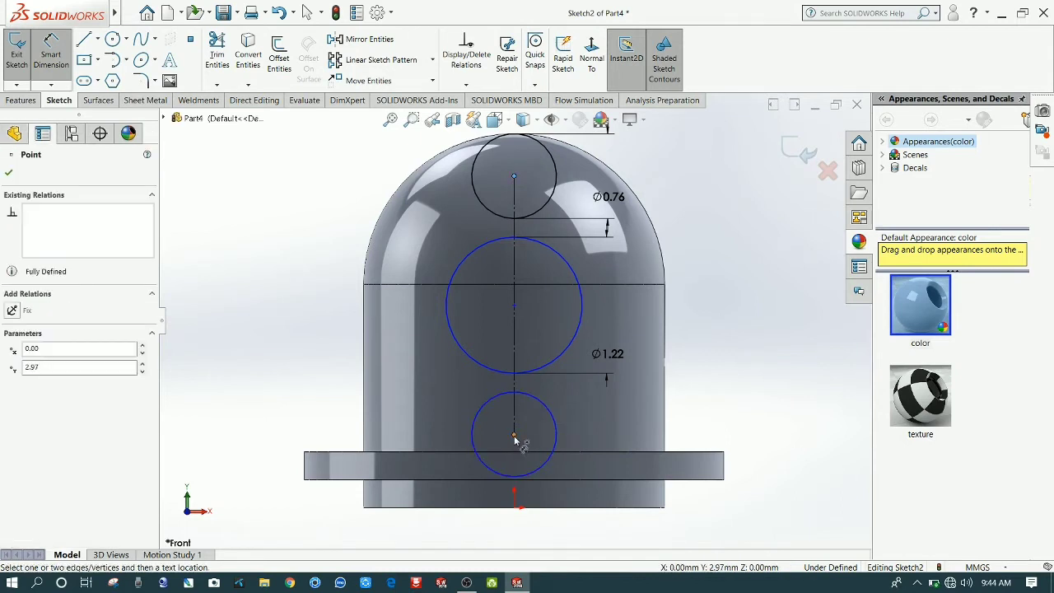
left_click(514, 435)
left_click(318, 353)
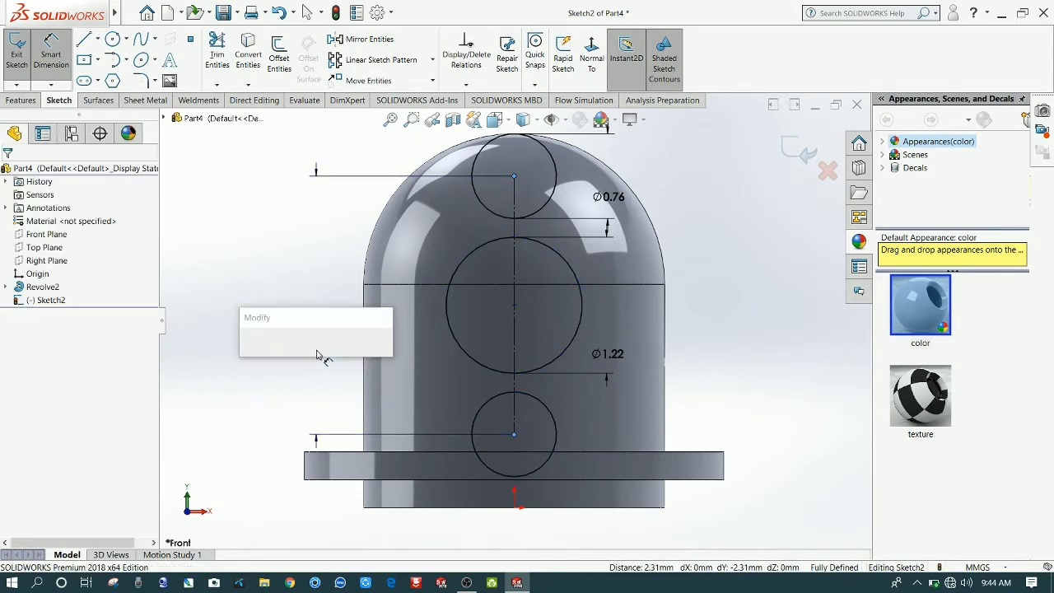
type("1.5")
key("Return")
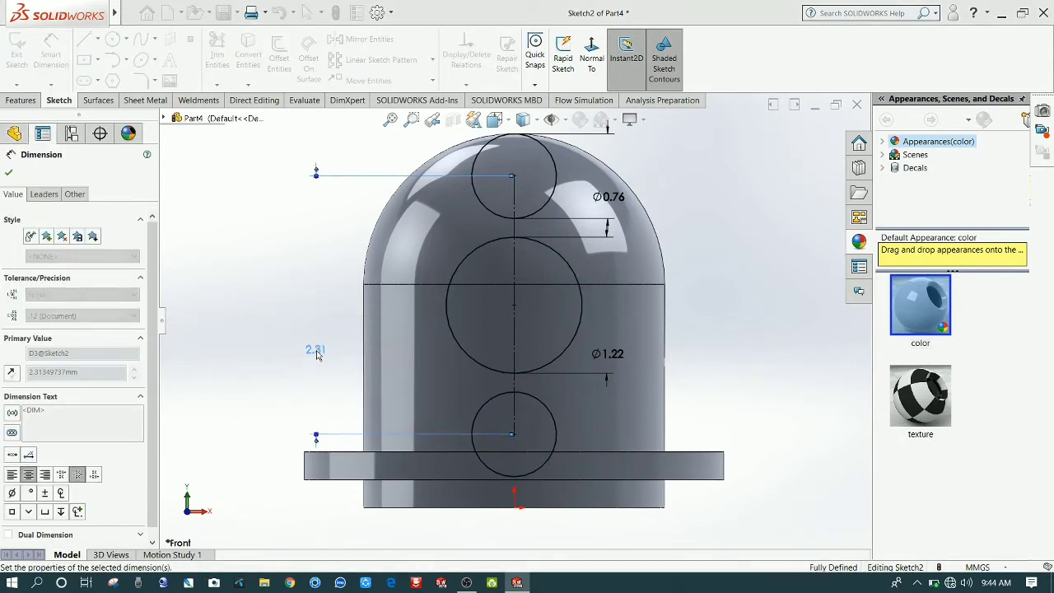
left_click(258, 298)
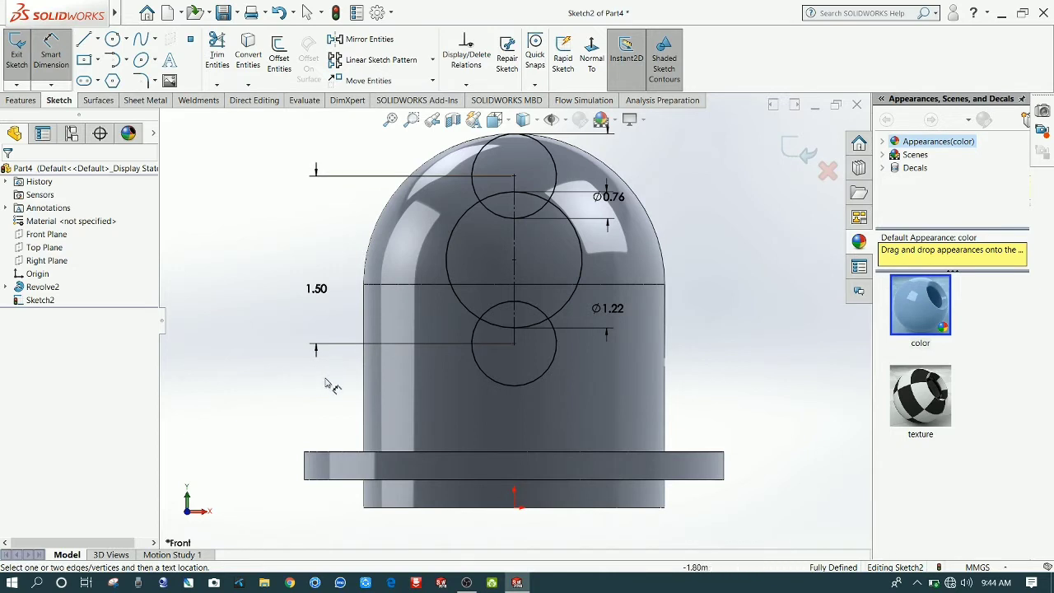
Step: Draw a slanted line from the right side of the bottom circle up to the right side of the middle circle
left_click(83, 38)
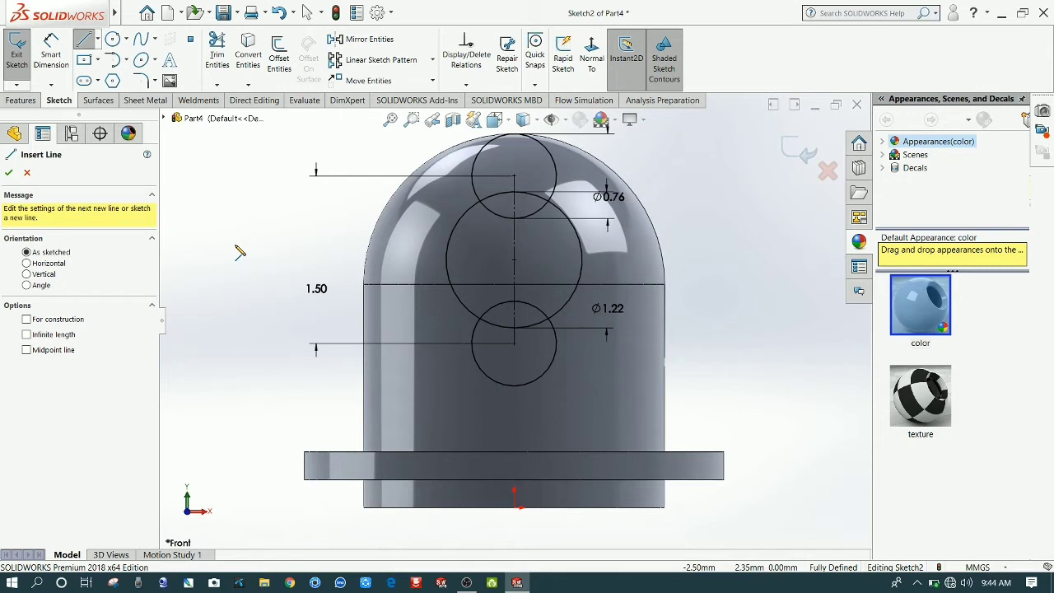
left_click(557, 354)
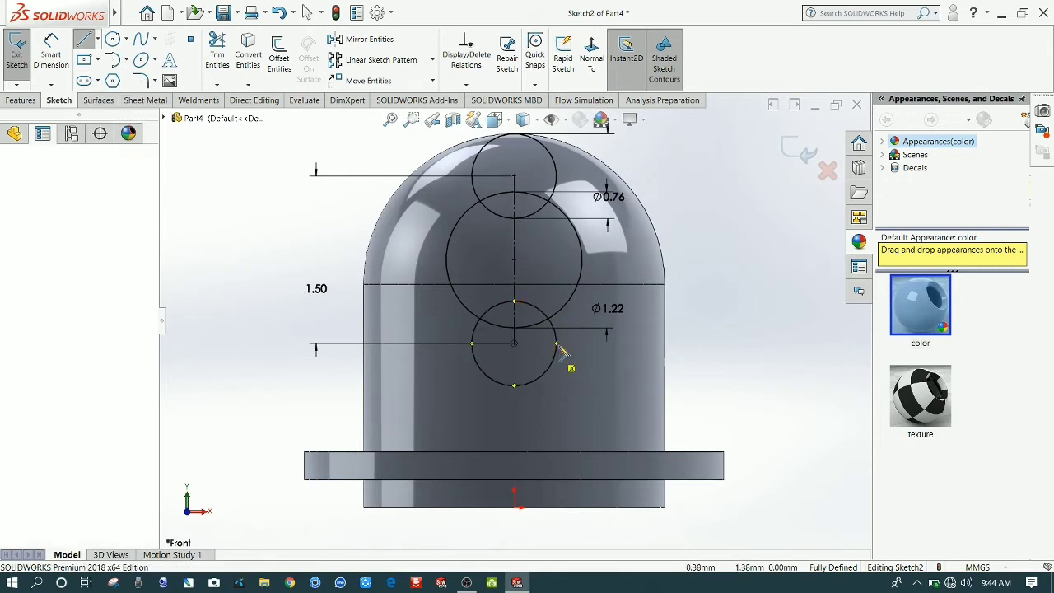
left_click(581, 282)
right_click(710, 269)
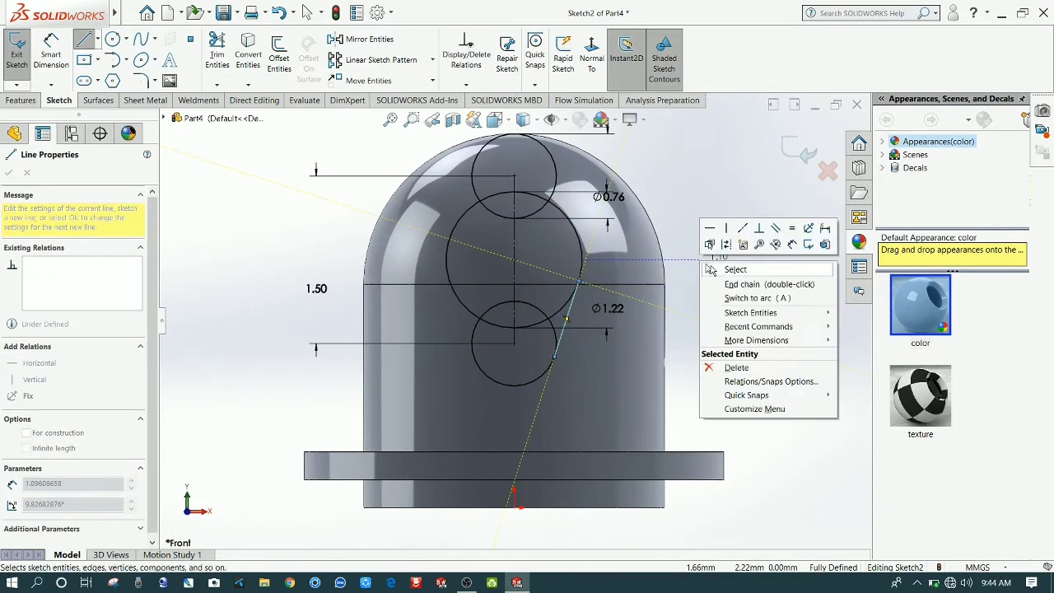
left_click(736, 270)
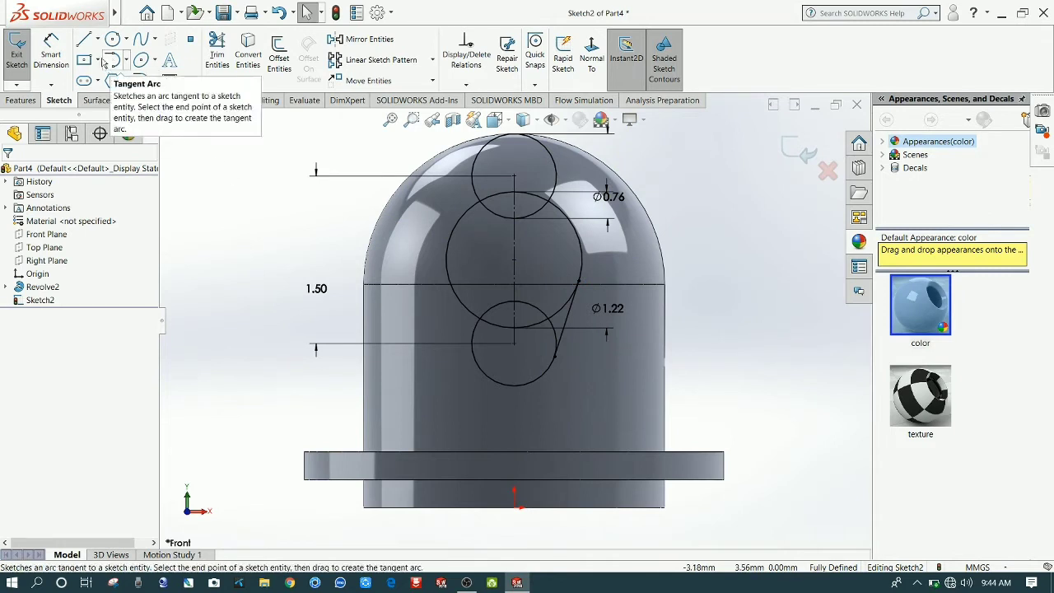
Step: Draw a slanted line from the right side of the top circle down to the right side of the middle circle
left_click(556, 165)
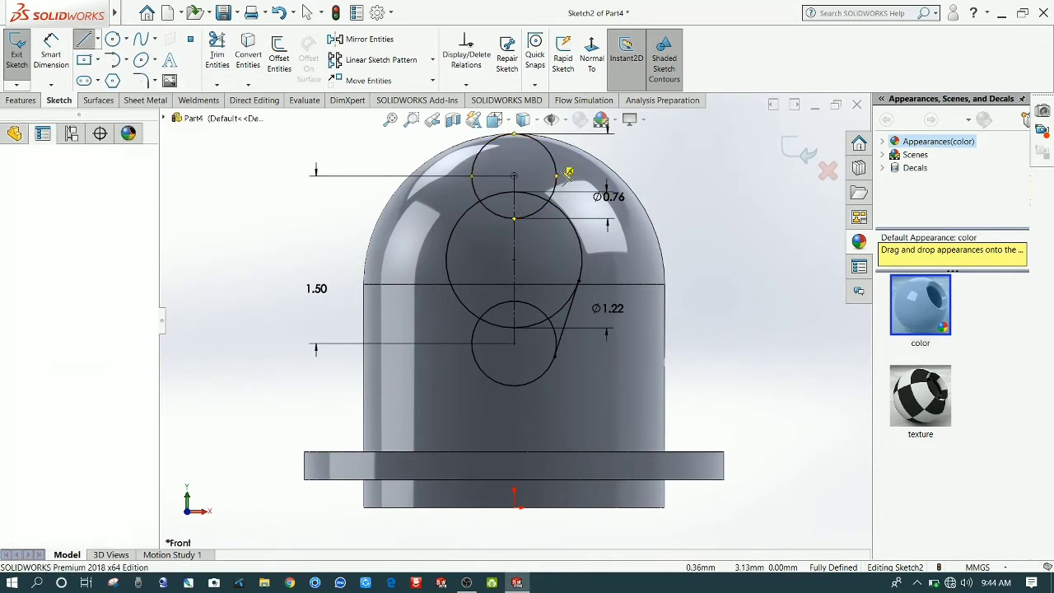
double_click(581, 240)
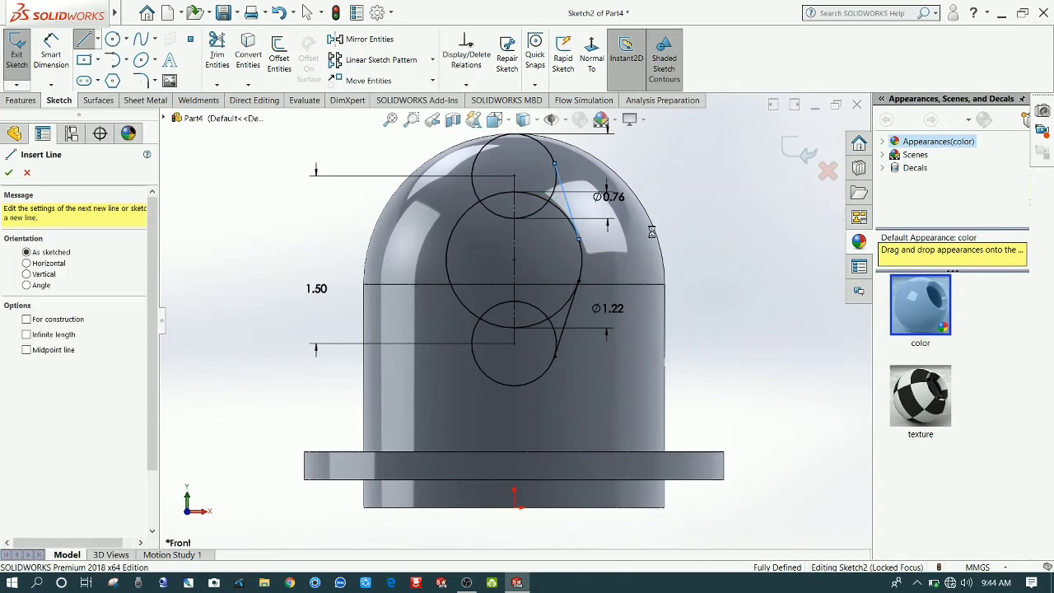
key("Escape")
Step: Draw a slanted line from the left side of the top circle down to the left side of the middle circle
left_click(83, 39)
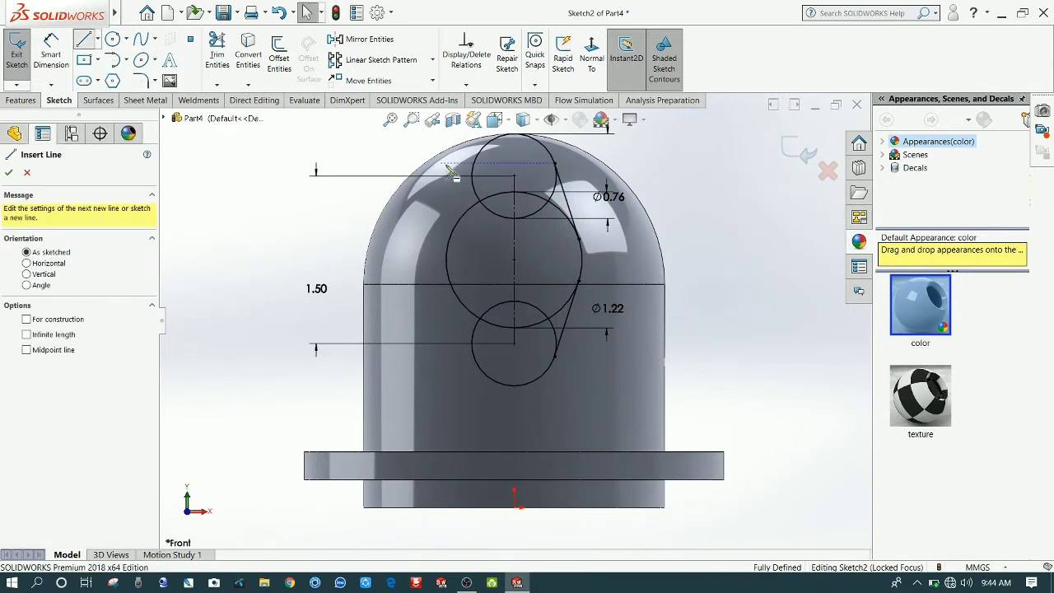
left_click(473, 171)
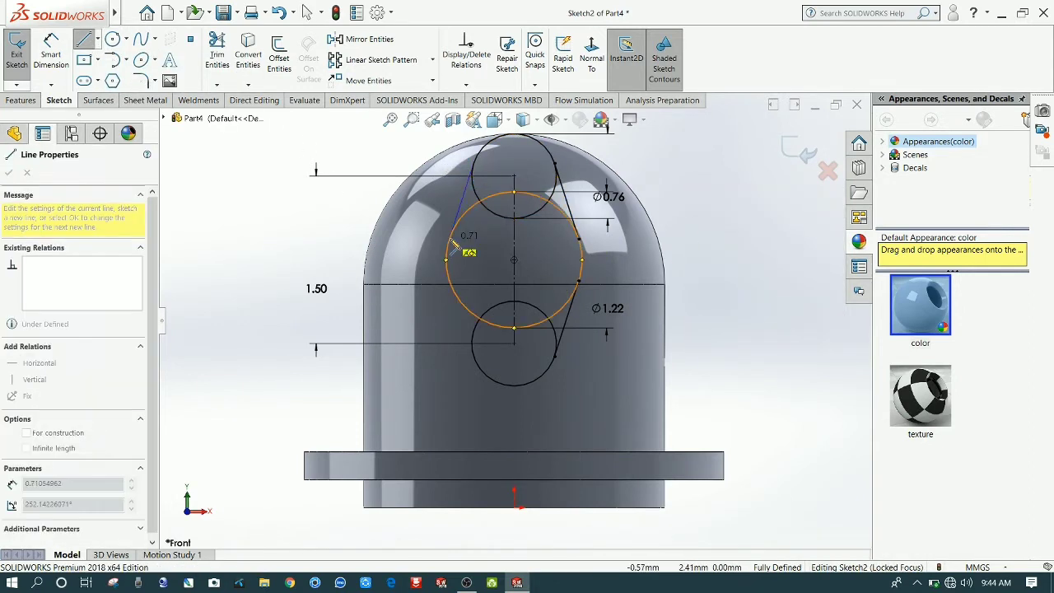
right_click(362, 221)
left_click(363, 222)
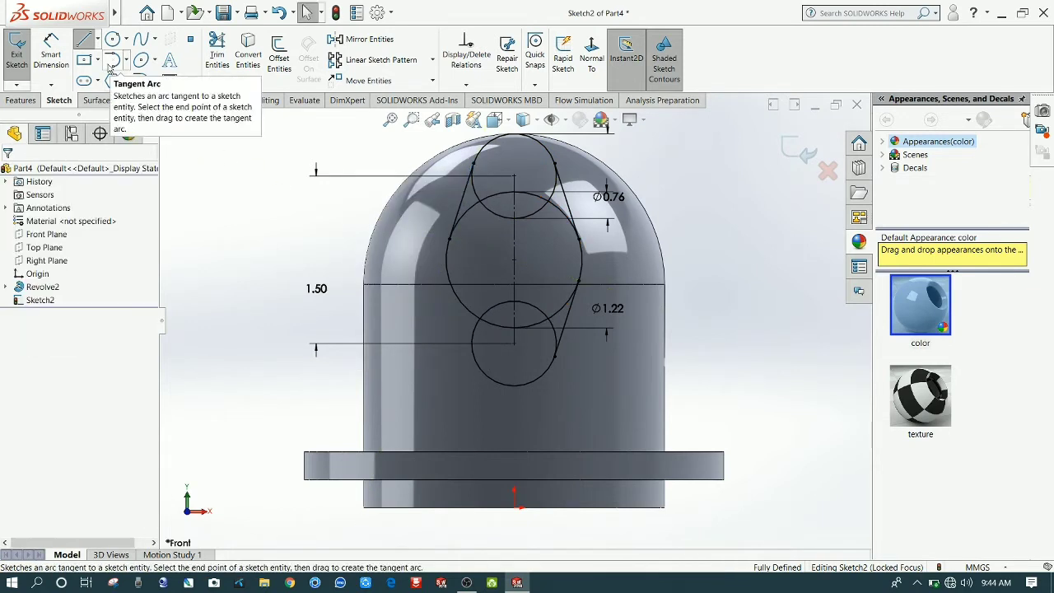
Step: Draw a slanted line from the left side of the bottom circle up to the left side of the middle circle
left_click(83, 38)
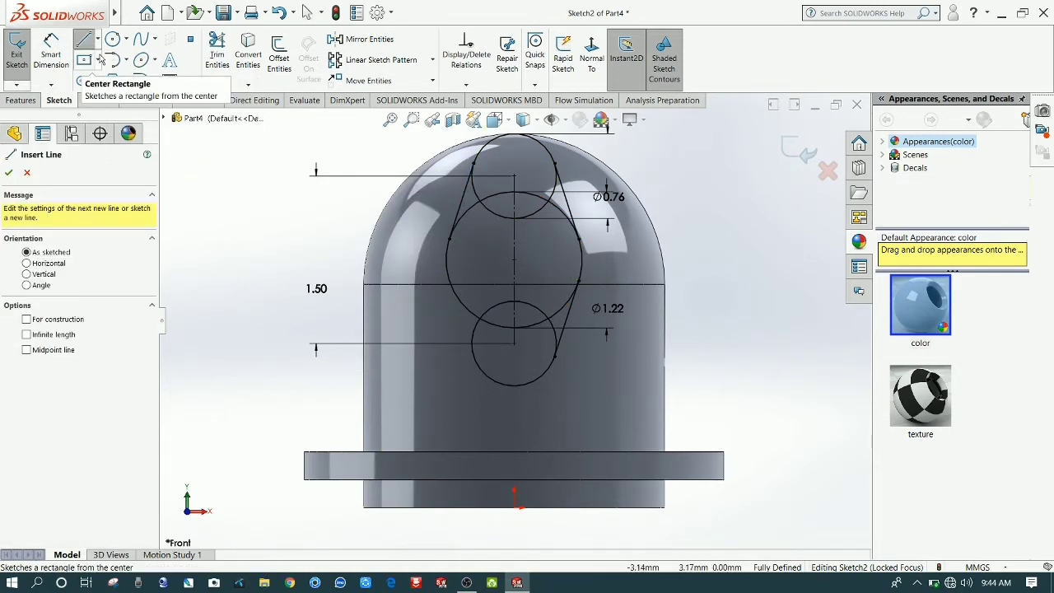
left_click(492, 381)
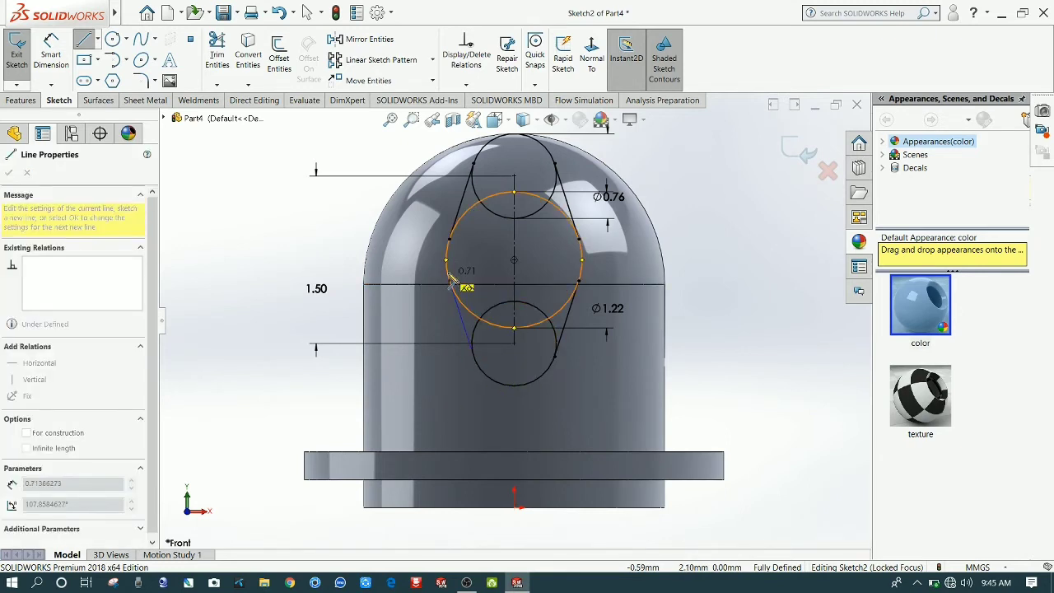
left_click(450, 280)
right_click(350, 200)
left_click(375, 218)
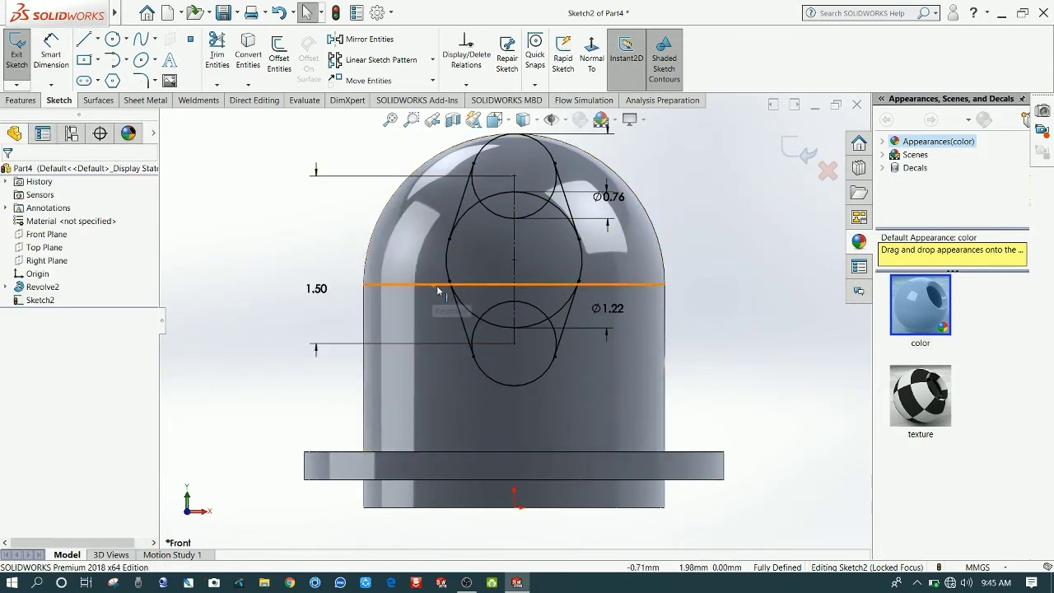
Step: Make the lower left slanted line tangent to the middle circle
left_click(459, 309)
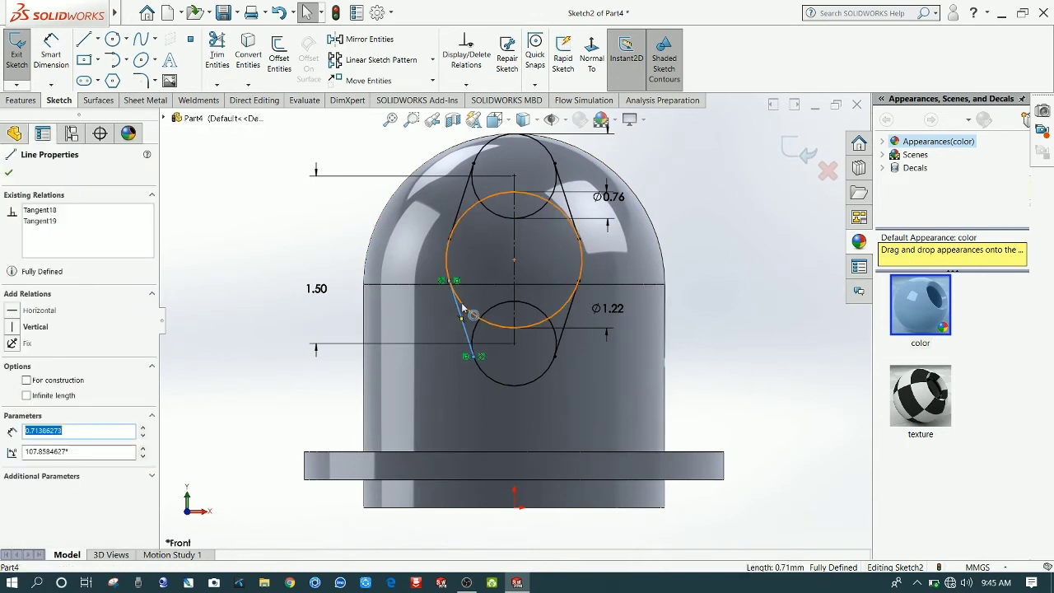
left_click(464, 309)
left_click(458, 305, "ctrl")
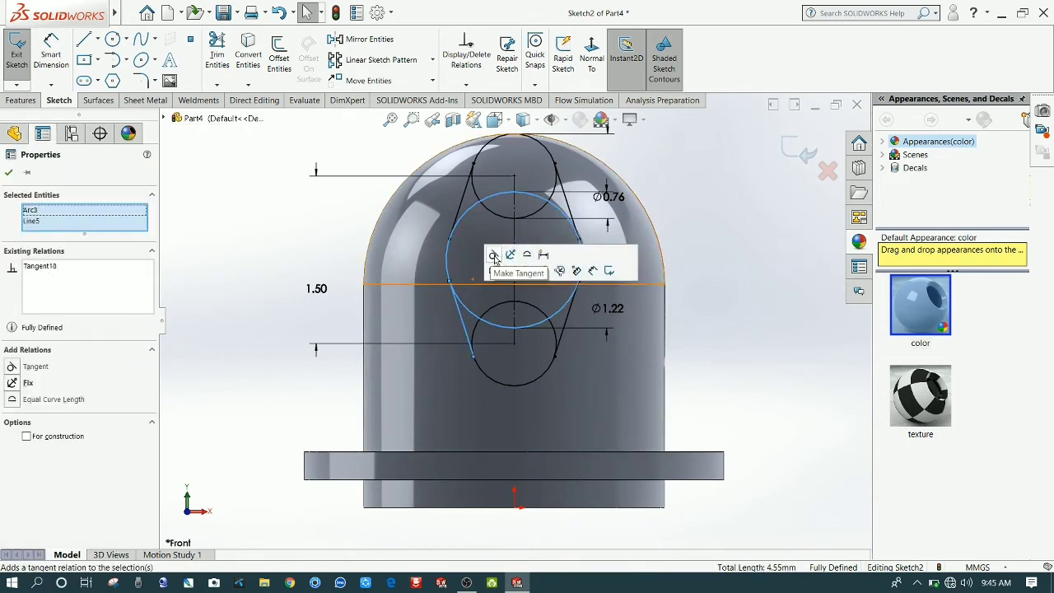
left_click(494, 255)
key("Escape")
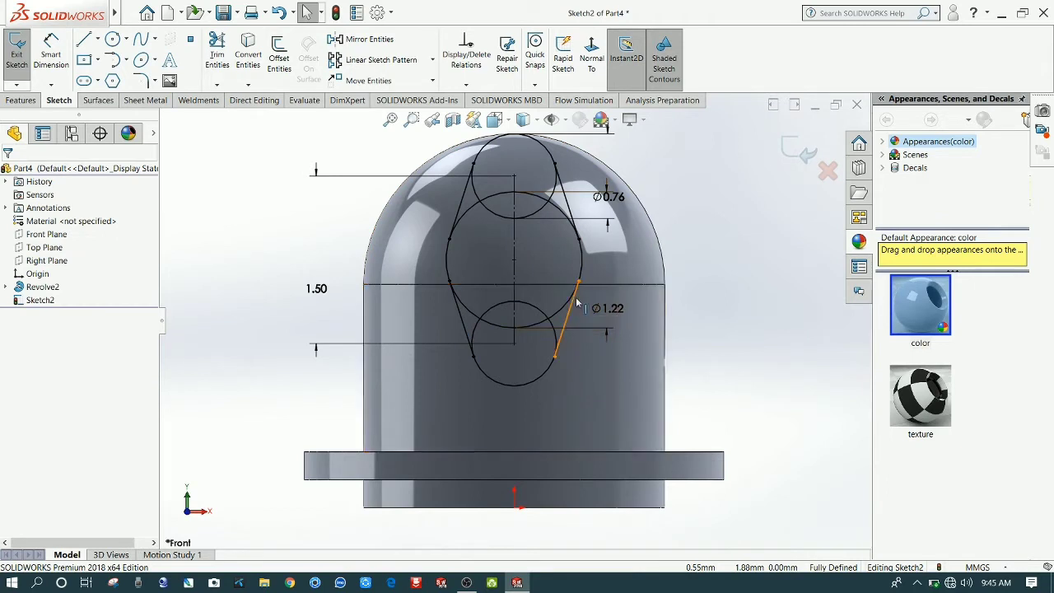
Step: Make the lower right slanted line tangent to the middle circle
left_click(574, 304)
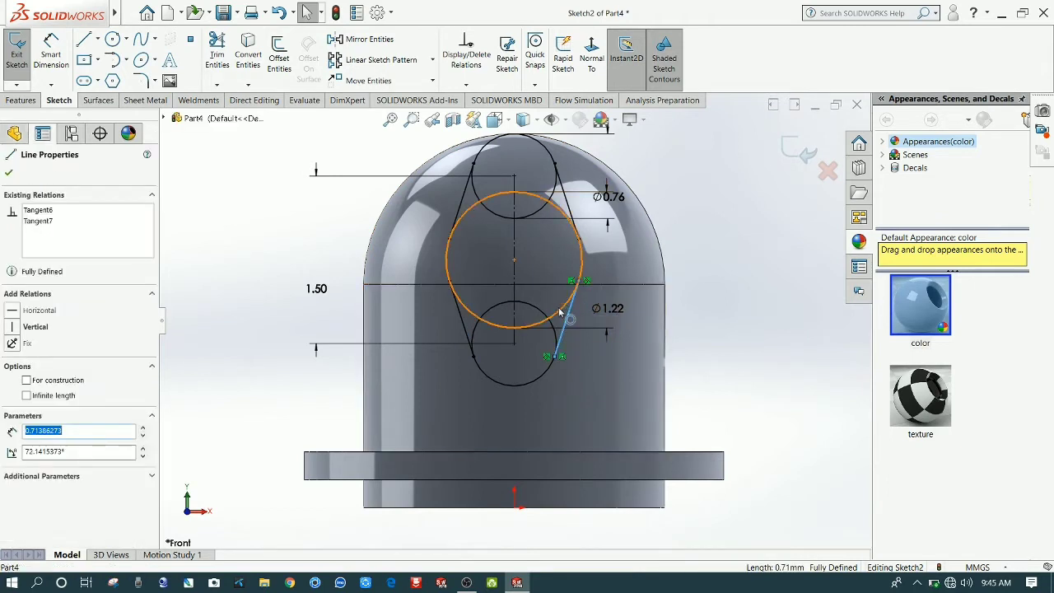
left_click(559, 311, "ctrl")
left_click(604, 249)
key("Escape")
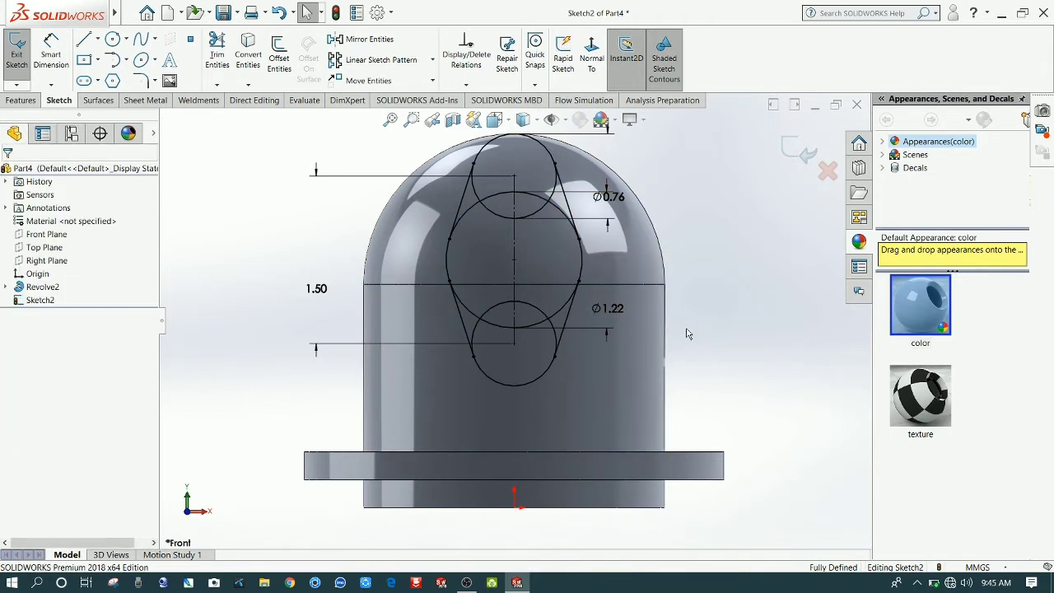
Step: Check the existing tangent relations between the right-hand slanted lines and the circles they join
left_click(577, 237)
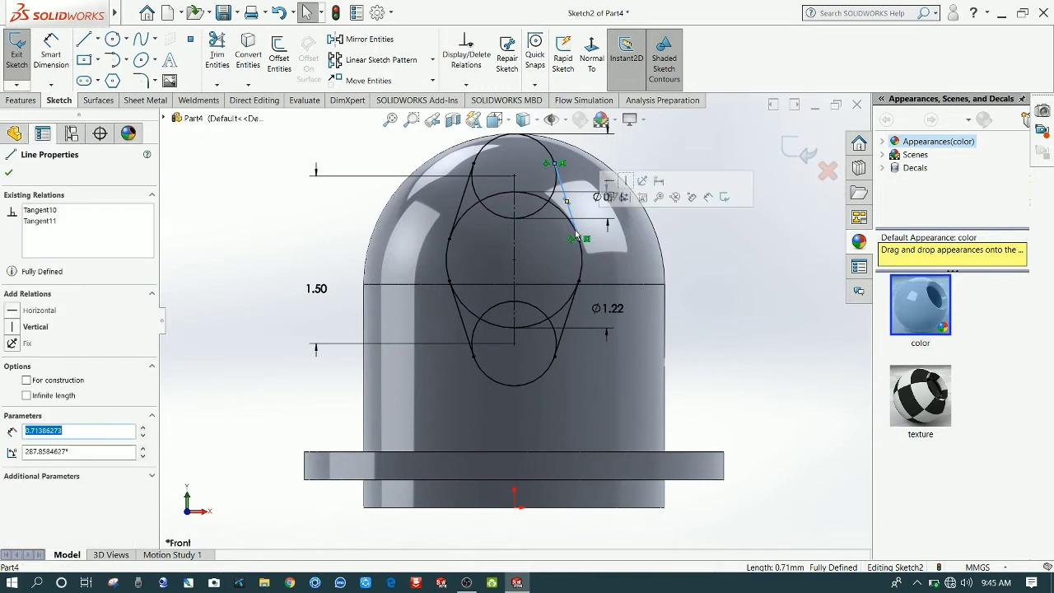
left_click(458, 230)
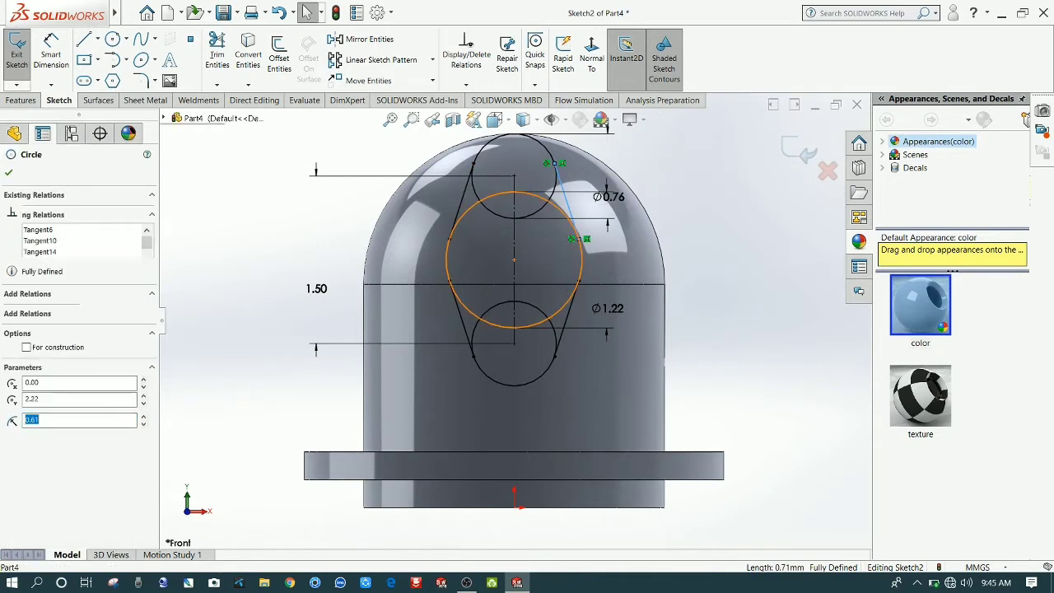
left_click(255, 245)
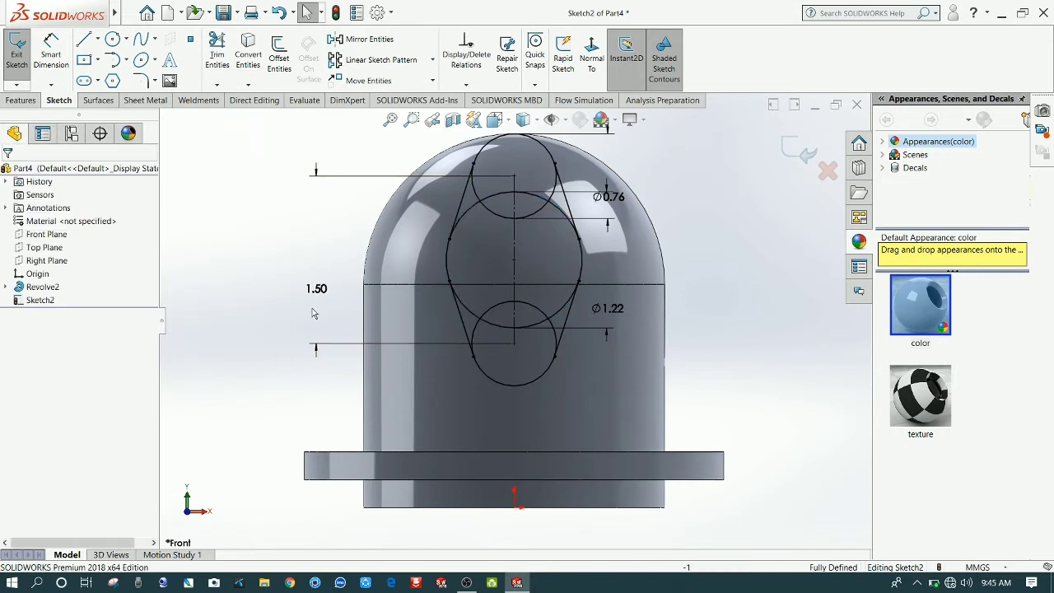
left_click(554, 364)
left_click(560, 350, "ctrl")
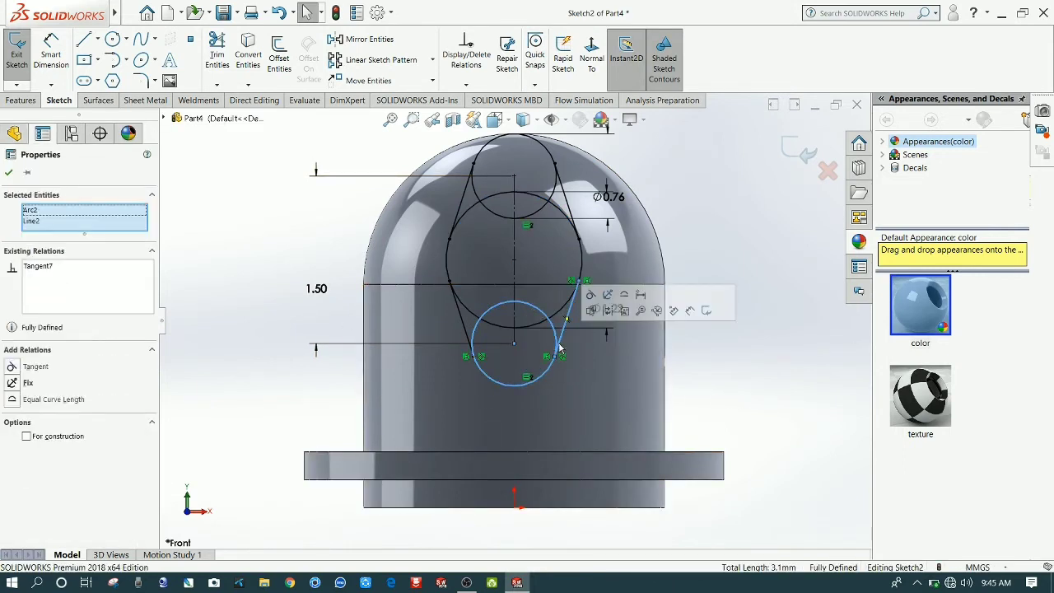
left_click(702, 403)
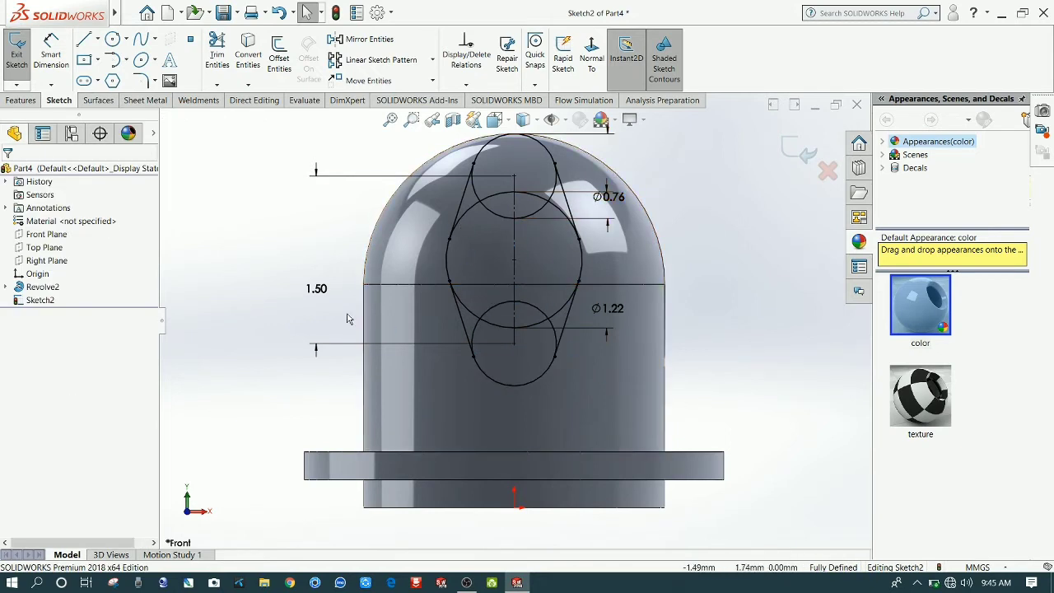
Step: Start an Extruded Boss from the three-circle sketch with a blind depth of 2.75 mm
left_click(20, 100)
left_click(27, 76)
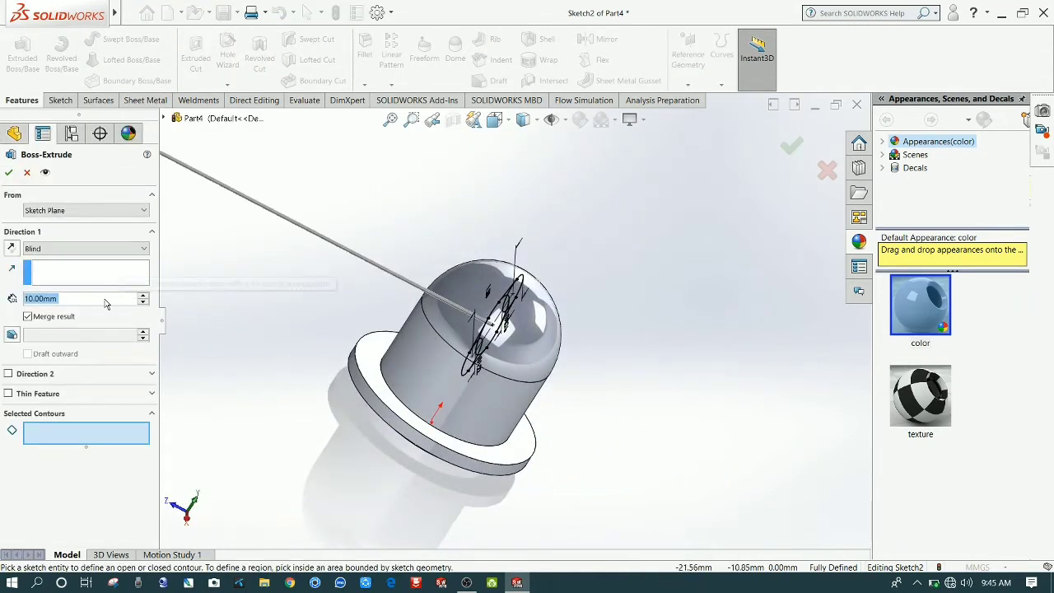
type("2.")
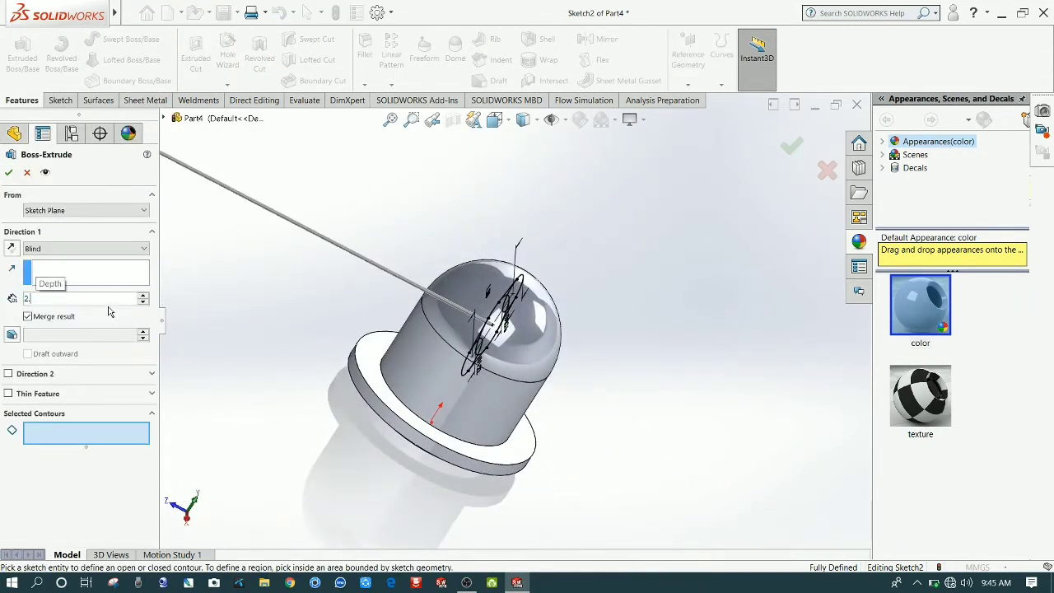
type("75")
key("Return")
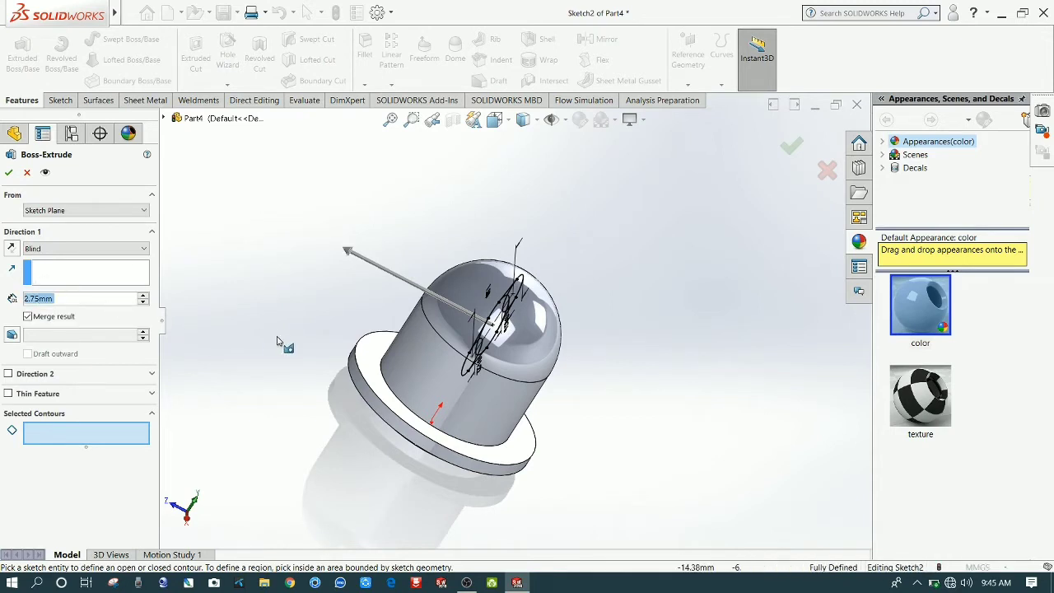
Step: Select the regions of the bottom circle, its side gaps and the left half of the middle circle as extrusion contours
mouse_move(317, 365)
middle_mouse_down()
mouse_move(424, 403)
mouse_move(434, 366)
middle_mouse_up()
scroll(434, 367, "down", 5)
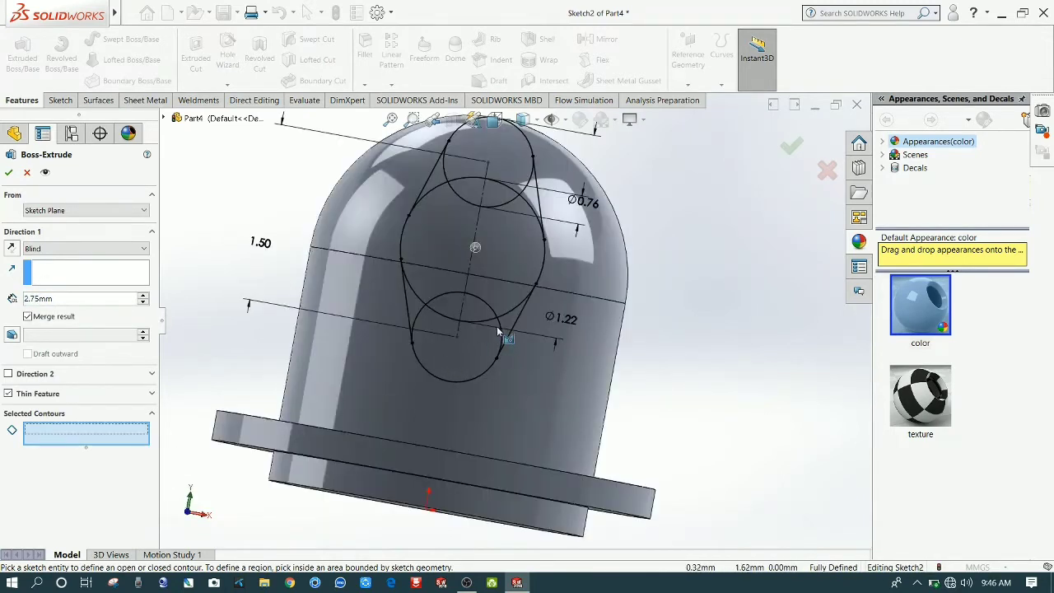
left_click(521, 326)
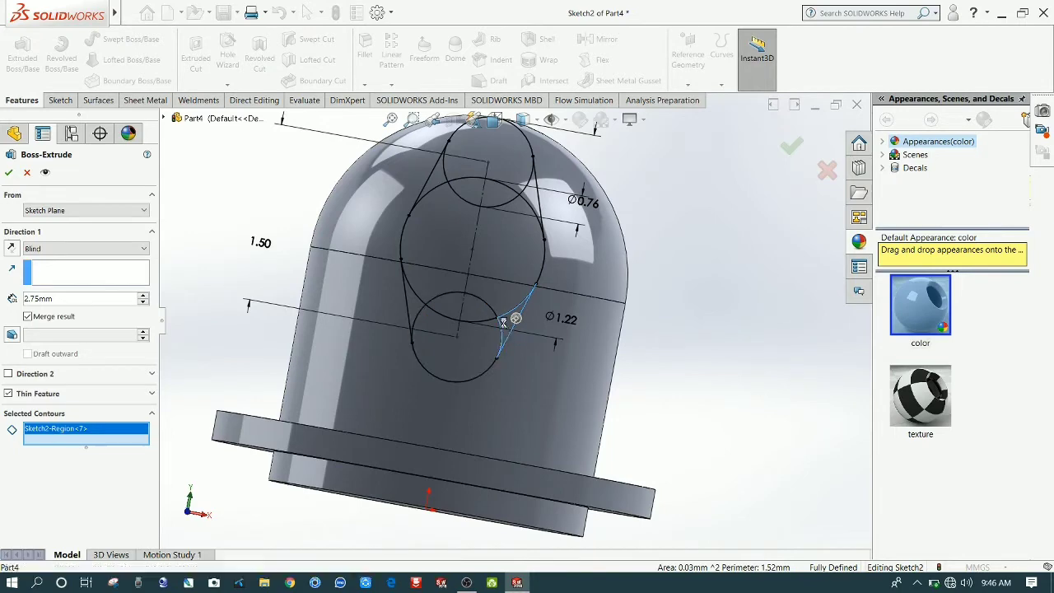
left_click(507, 326)
left_click(505, 328)
left_click(477, 336)
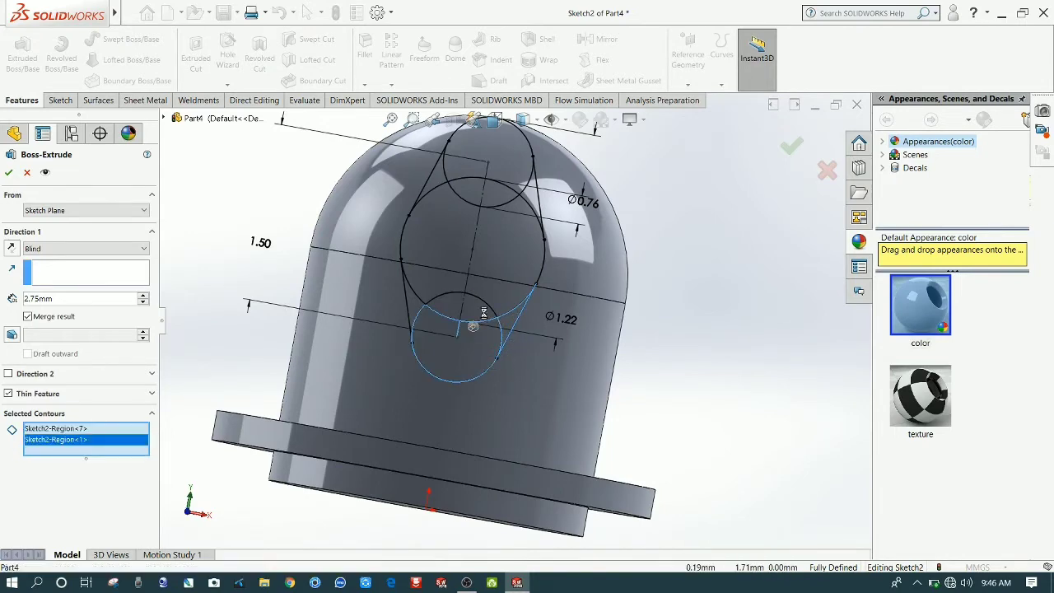
left_click(430, 324)
left_click(421, 294)
left_click(429, 262)
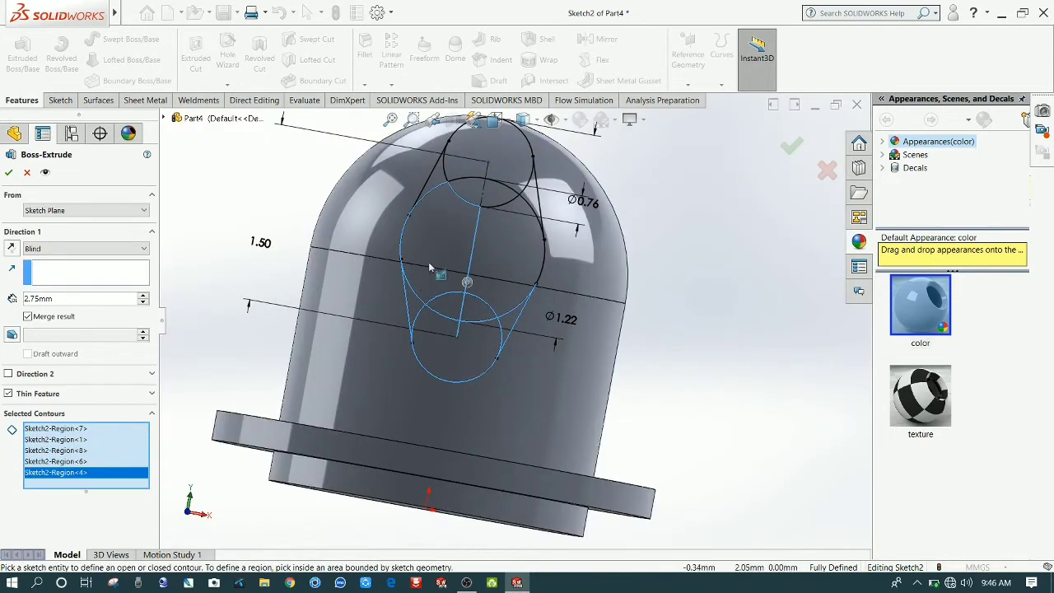
Step: Add the right half of the middle circle, the top circle's regions and the remaining bottom overlap to the extrusion contours
left_click(508, 249)
left_click(499, 201)
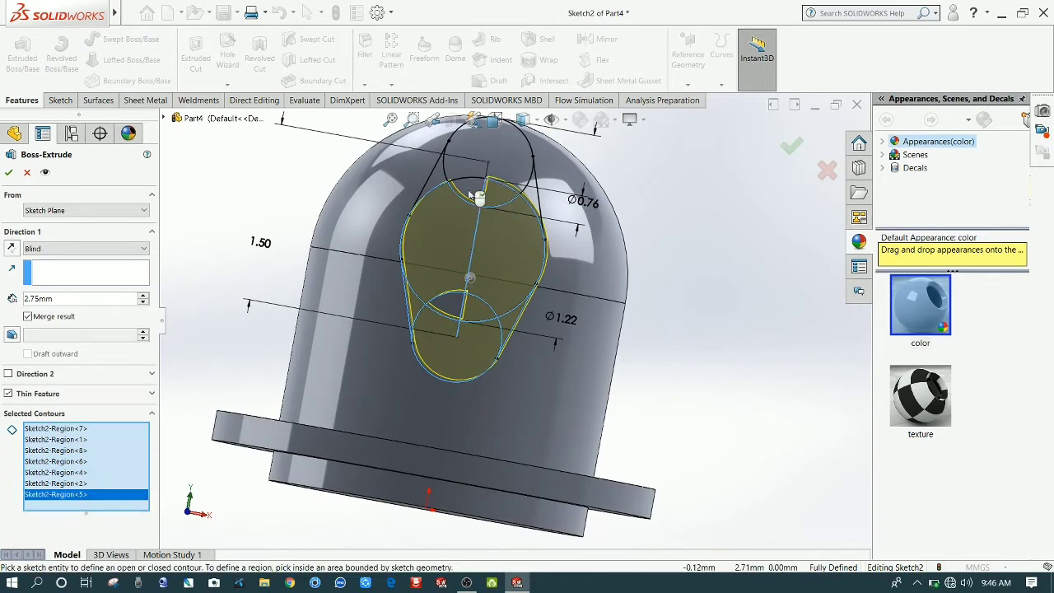
left_click(483, 181)
left_click(476, 171)
left_click(455, 314)
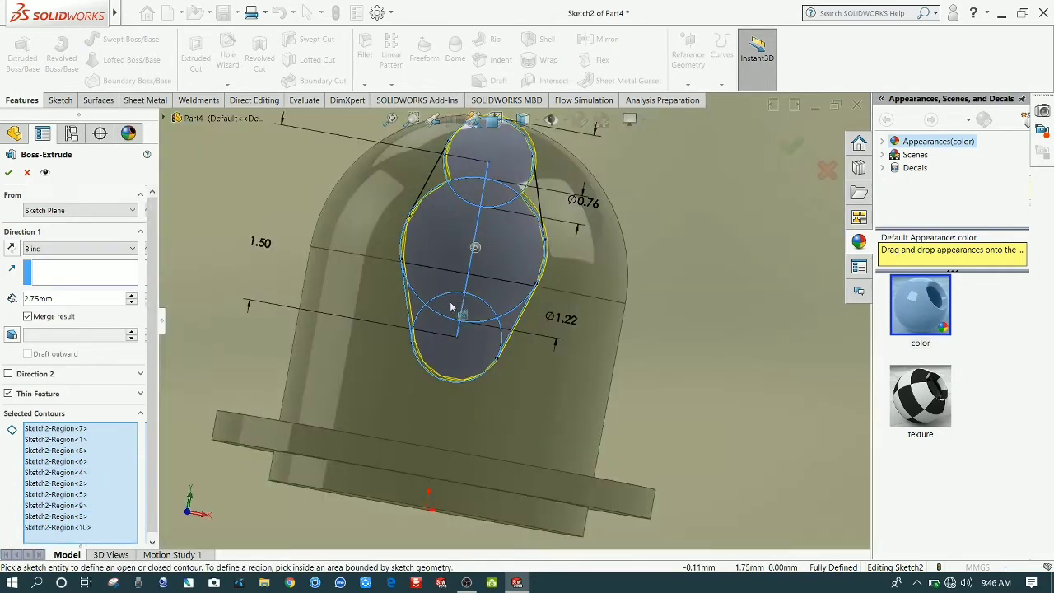
left_click(456, 314)
Step: Turn off the Thin Feature option for the extrusion
middle_click_drag(473, 350, 458, 307)
scroll(463, 317, "down", 3)
left_click(477, 332)
scroll(493, 336, "up", 5)
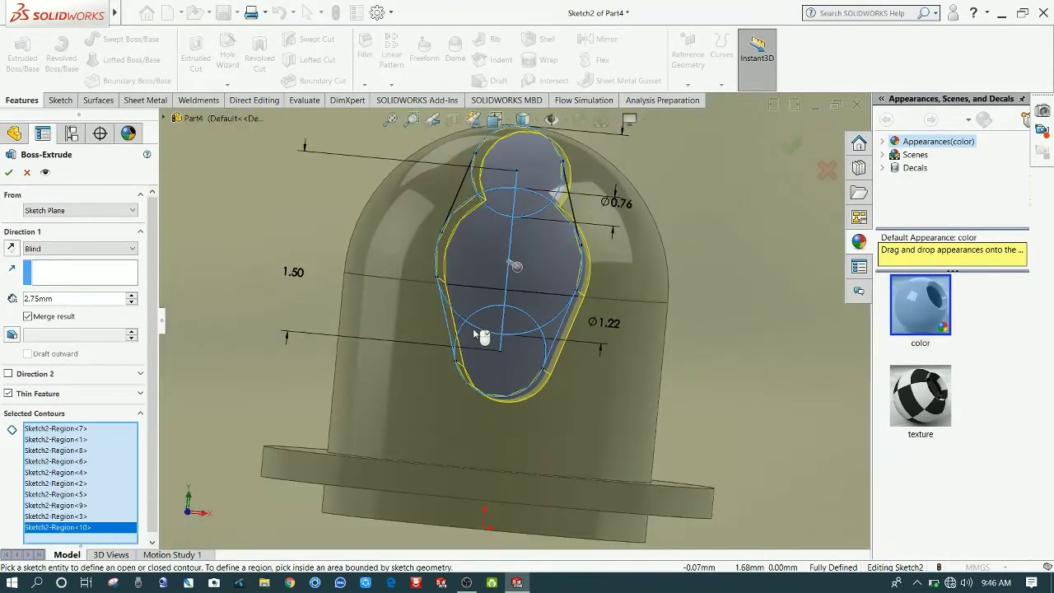
scroll(496, 337, "up", 5)
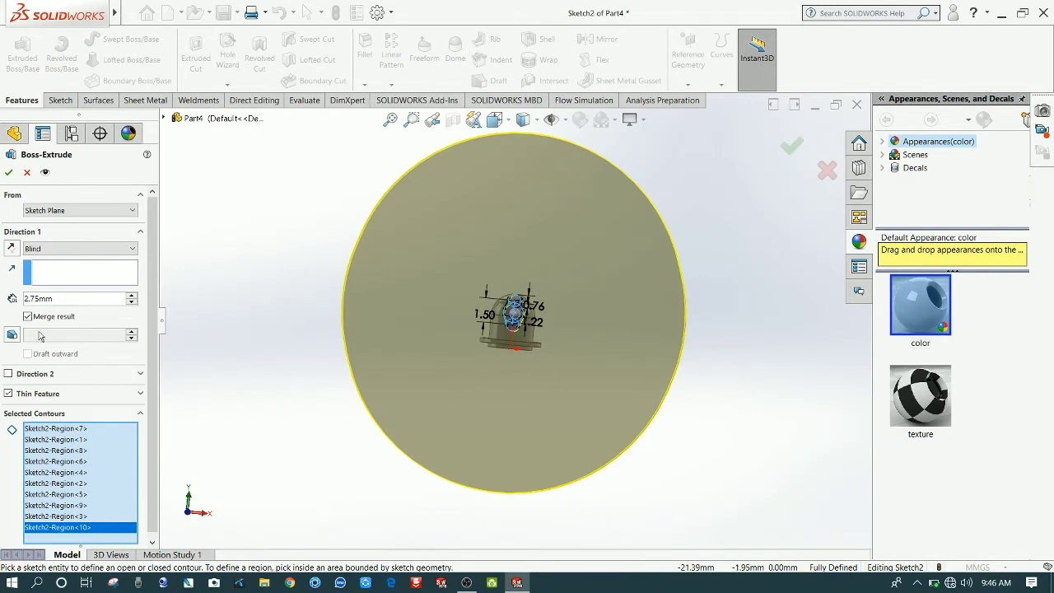
left_click(8, 395)
scroll(501, 313, "down", 8)
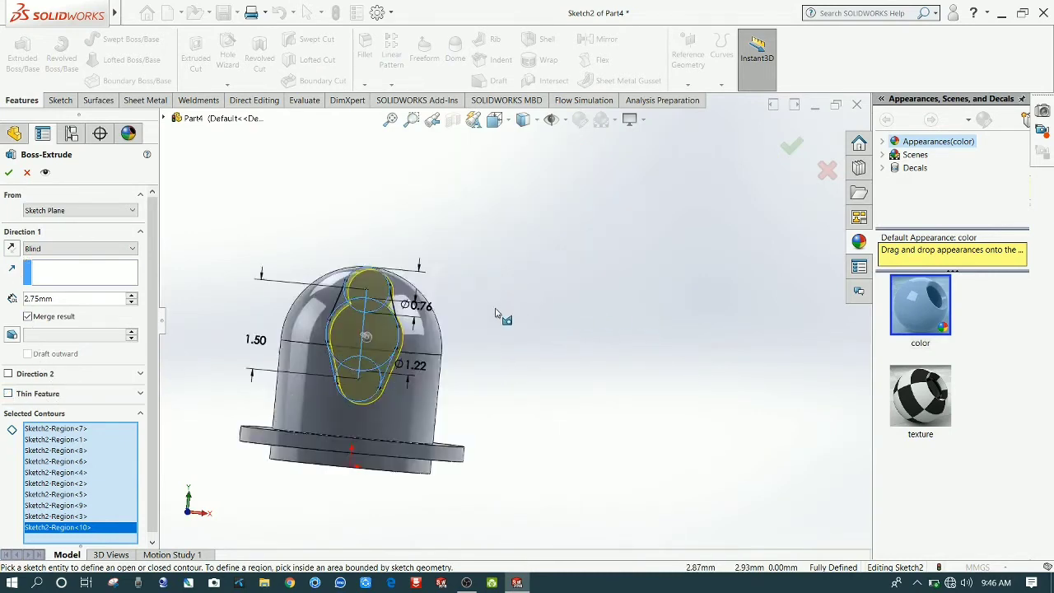
scroll(354, 337, "down", 2)
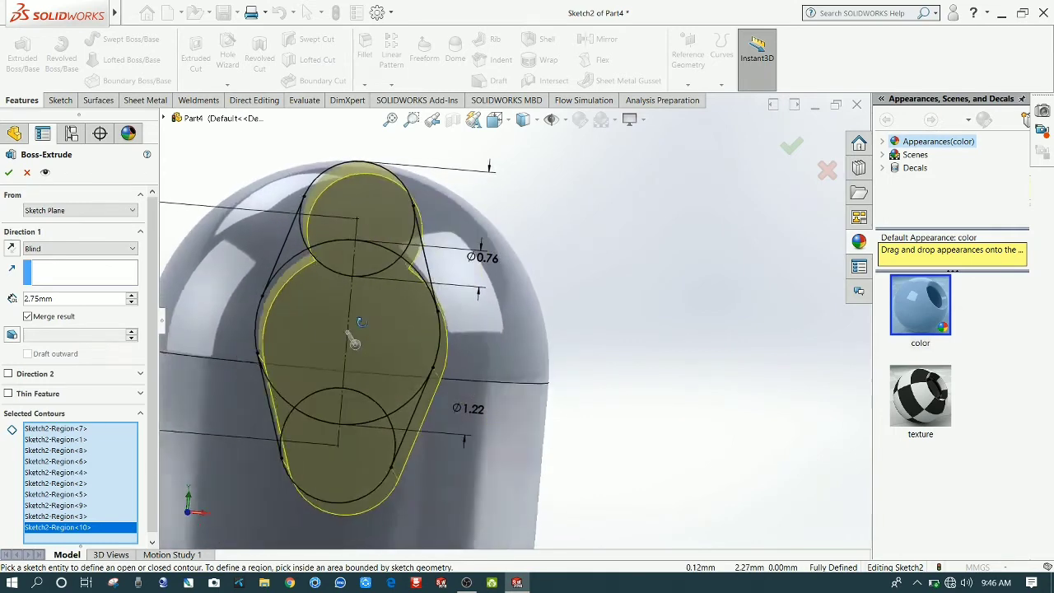
Step: Add the two side gaps between the top and middle circles to the contours and complete the extrusion
scroll(350, 333, "up", 2)
left_click(428, 272)
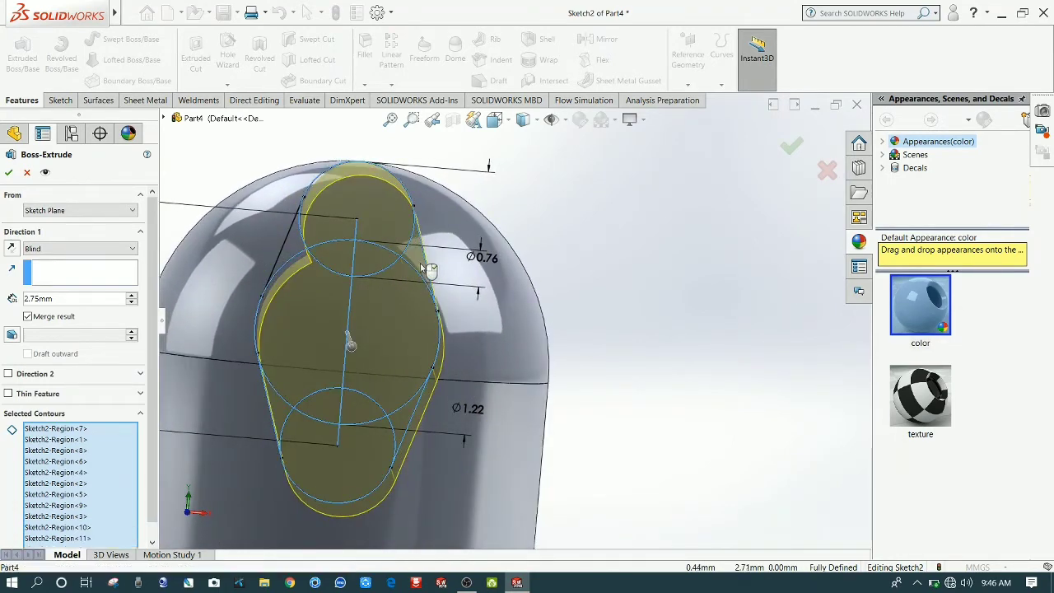
left_click(280, 260)
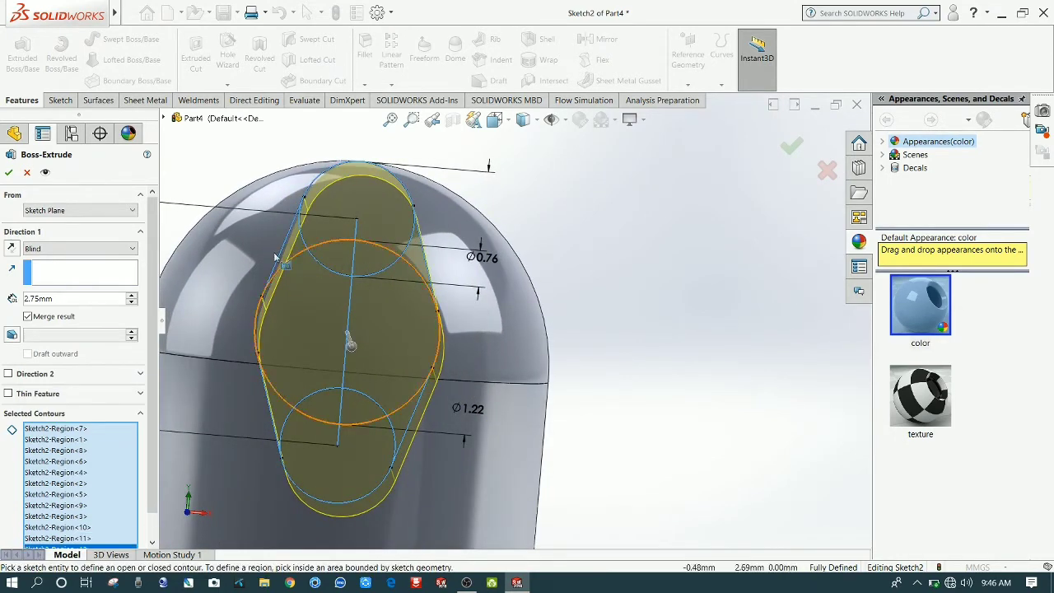
left_click(10, 173)
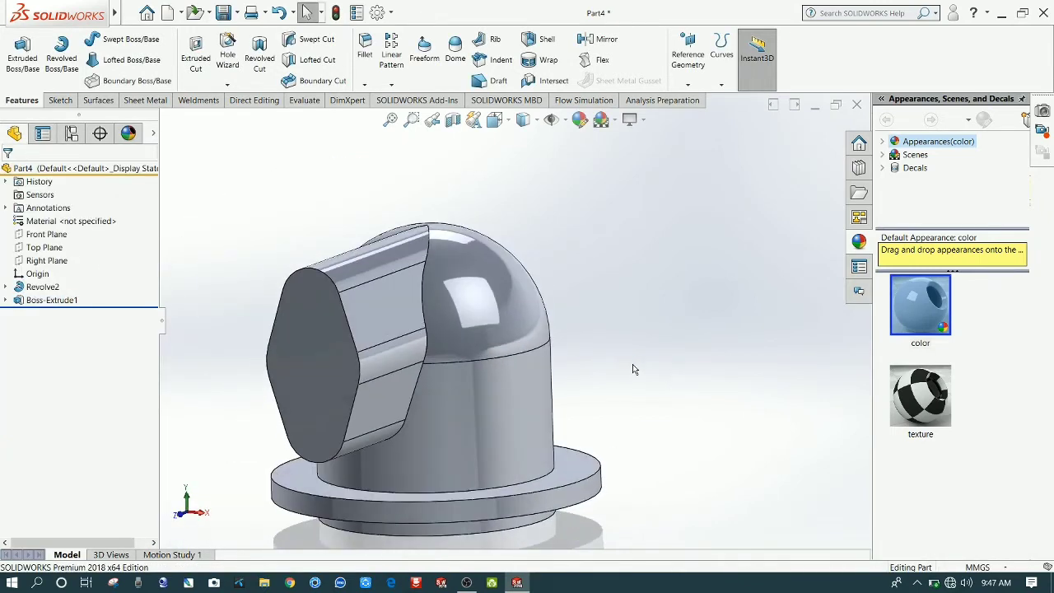
Step: Sketch a circle about 0.58 mm in diameter on the boss's end face, centred on its middle arcs
left_click(306, 360)
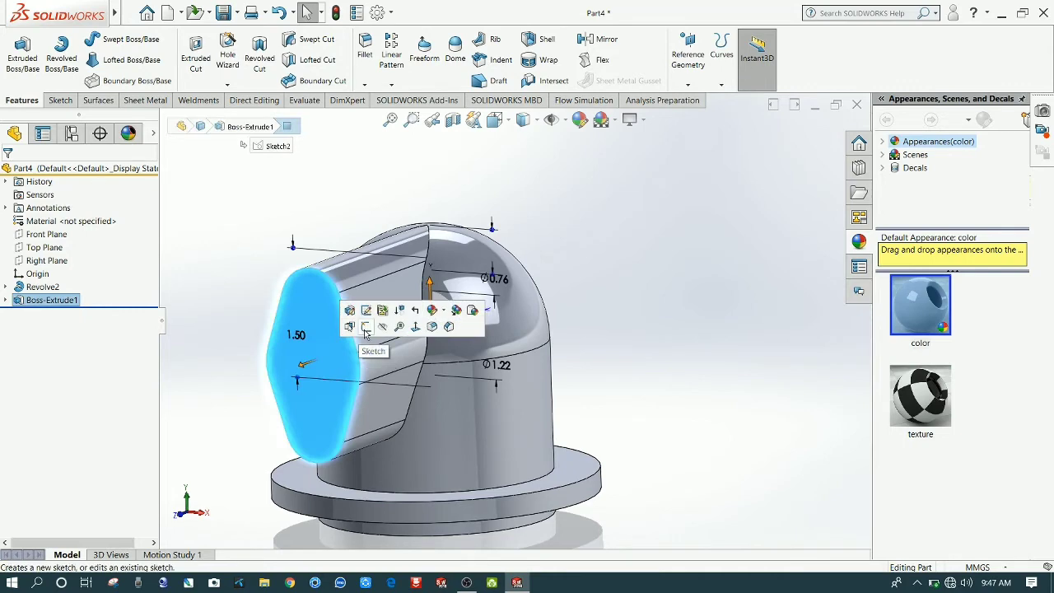
left_click(364, 329)
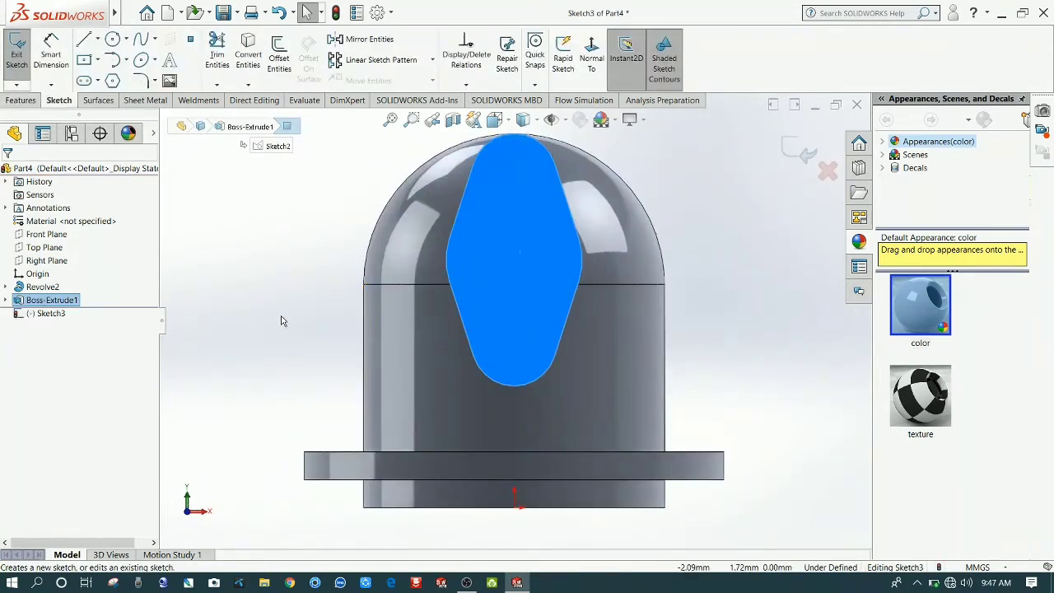
left_click(113, 39)
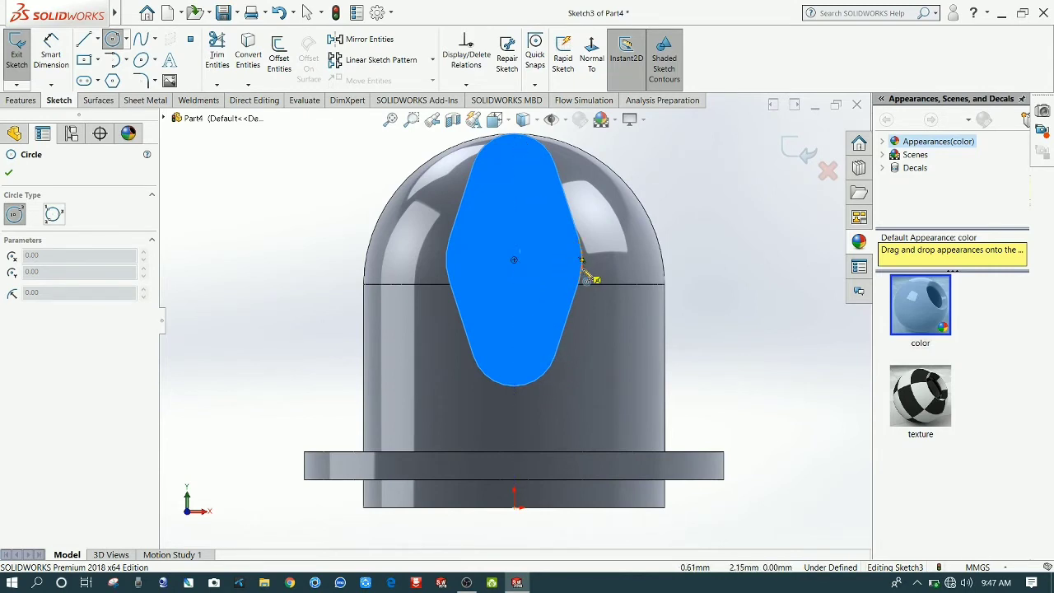
left_click(514, 260)
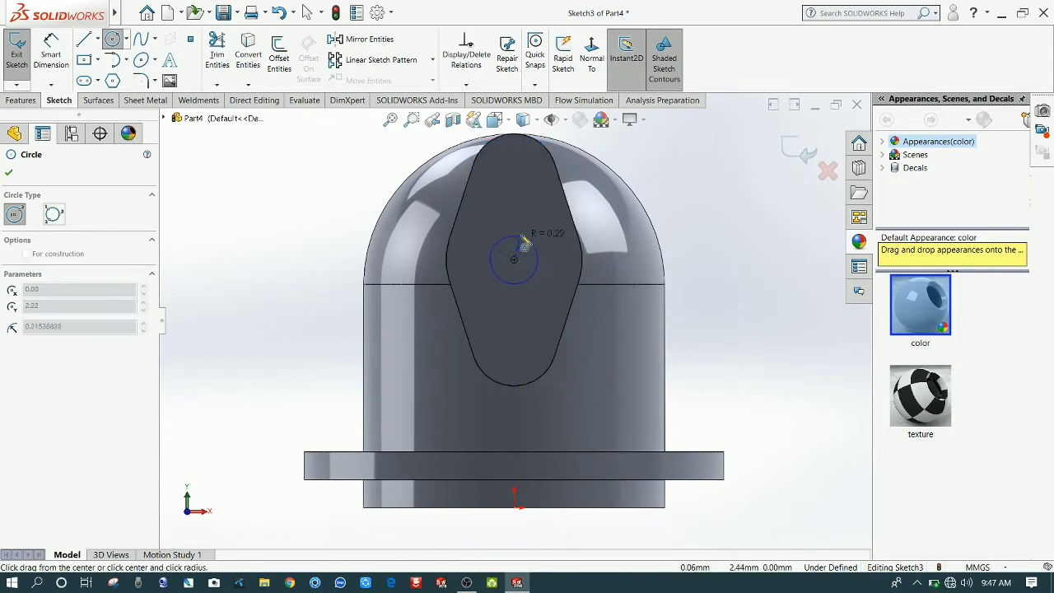
left_click(537, 238)
Step: Dimension the circle's diameter at 0.75 mm
left_click(51, 51)
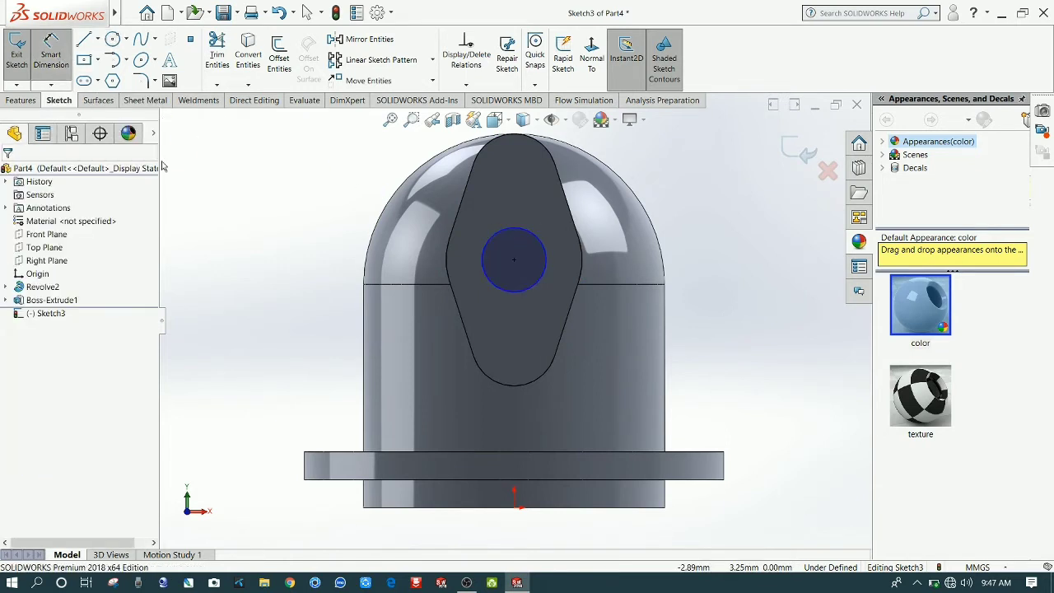
left_click(504, 292)
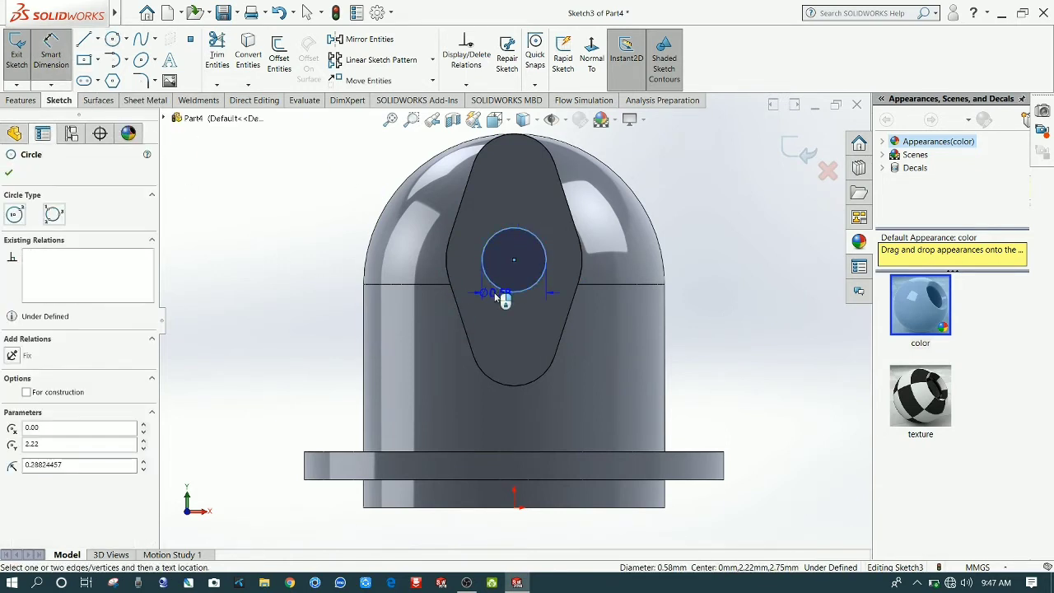
left_click(572, 272)
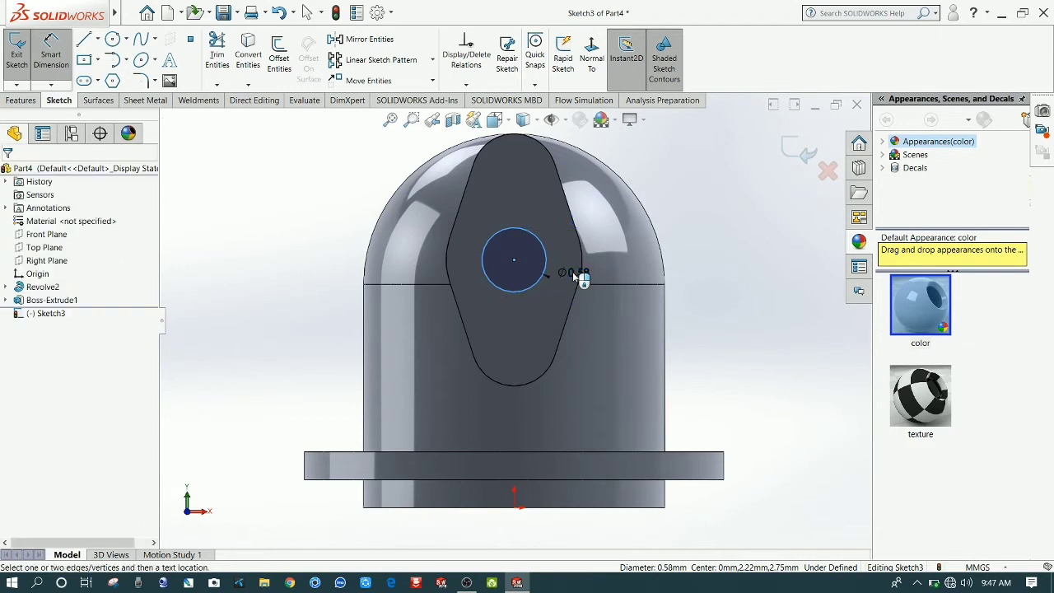
type(".75")
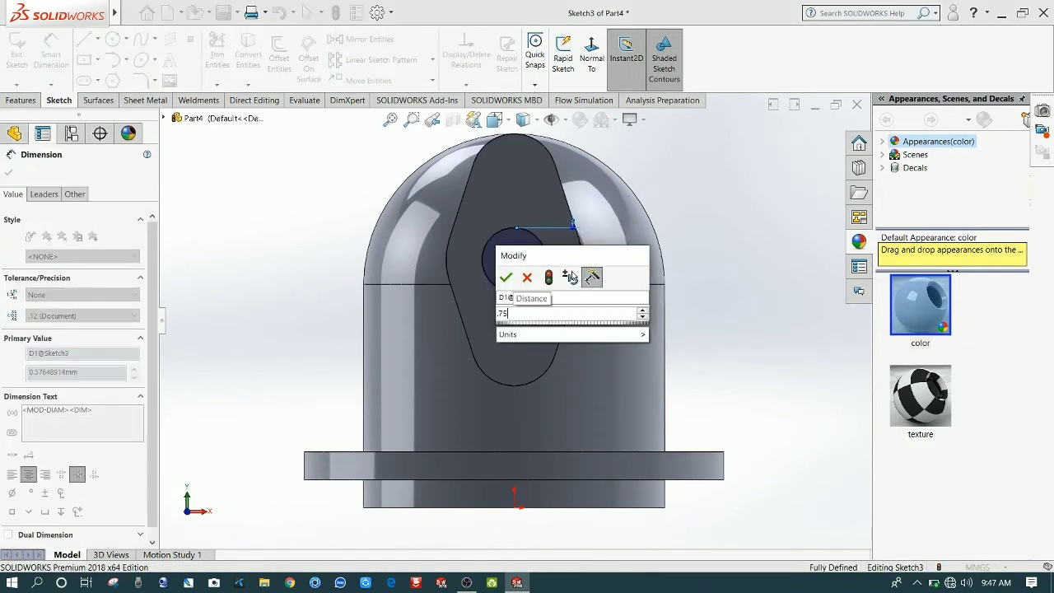
key("Return")
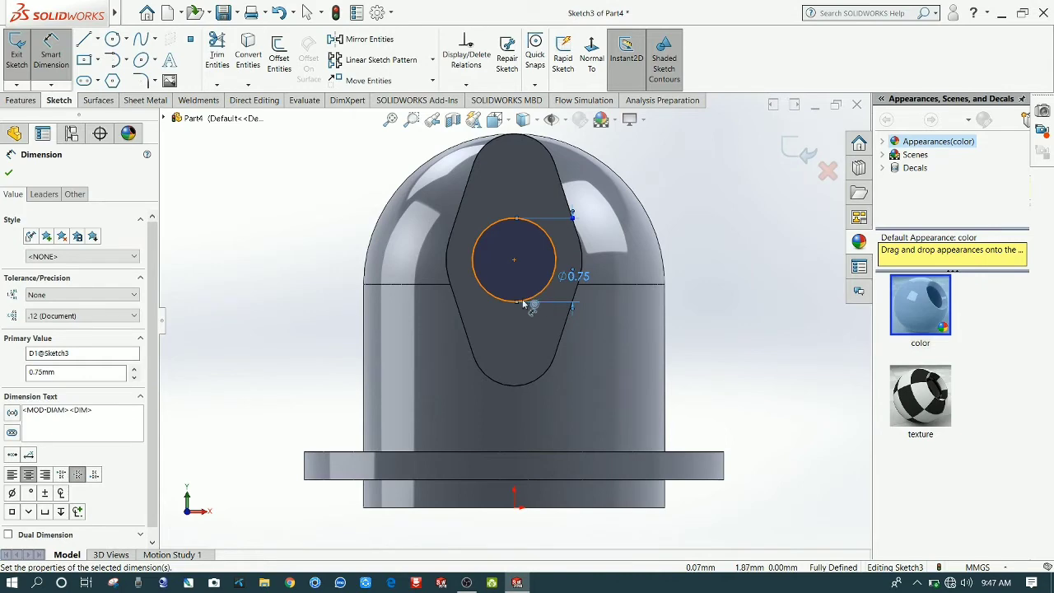
Step: Cut the circle into the boss with a blind Extruded Cut 2.75 mm deep
left_click(21, 100)
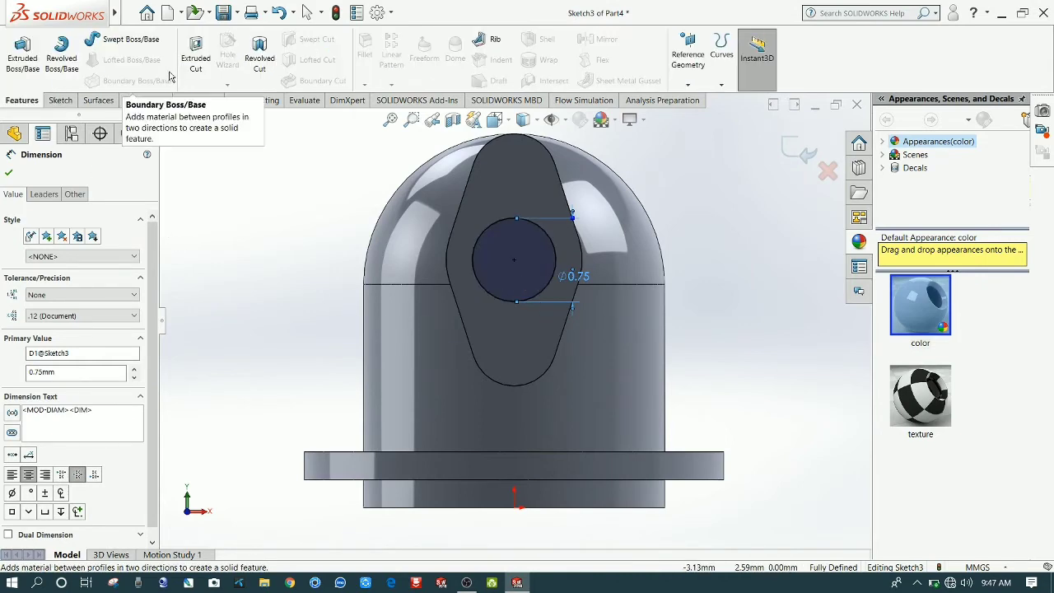
left_click(196, 58)
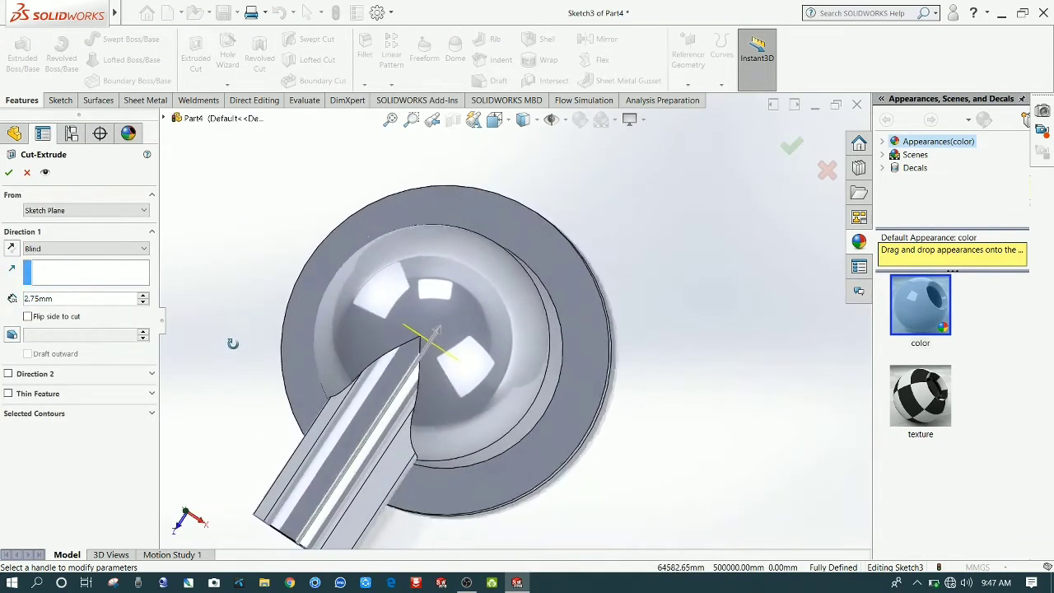
left_click(9, 173)
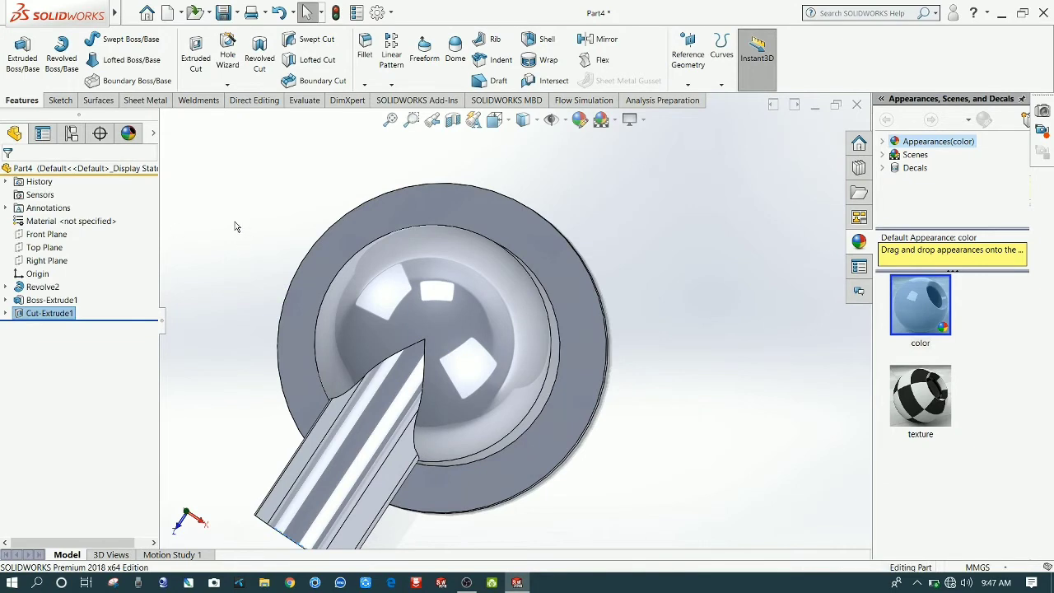
Step: Sketch circles about 0.42 mm and 0.5 mm in diameter on the boss's end face, centred on its top and bottom arcs respectively
middle_click_drag(235, 226, 414, 401)
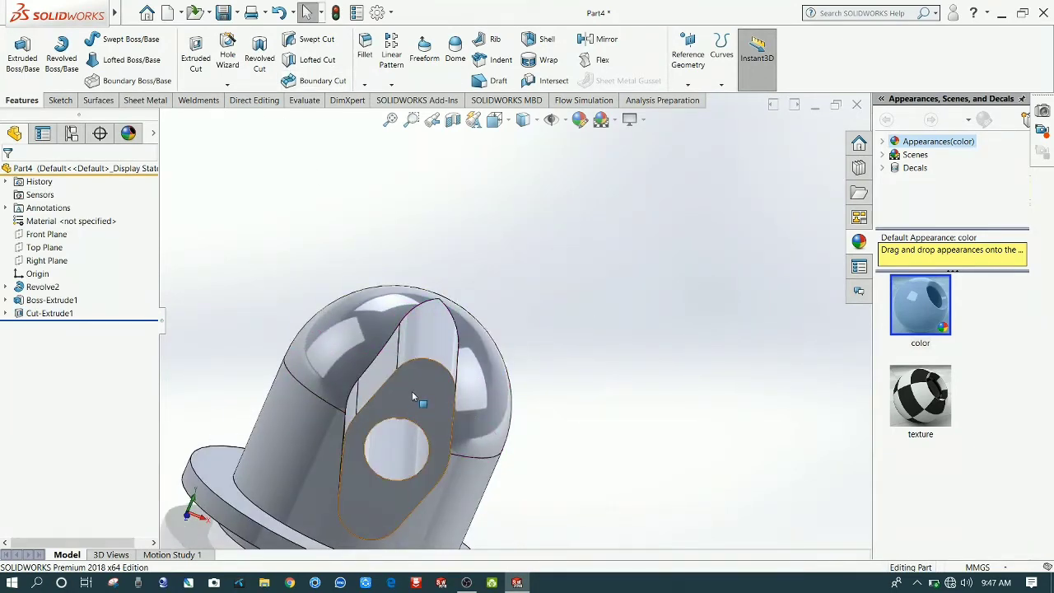
left_click(422, 390)
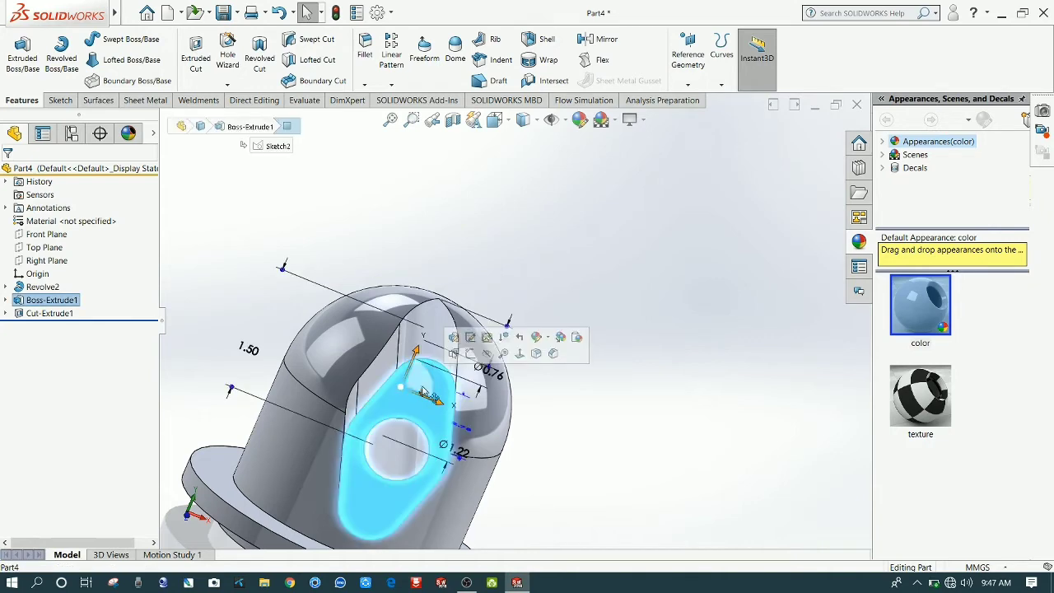
left_click(486, 354)
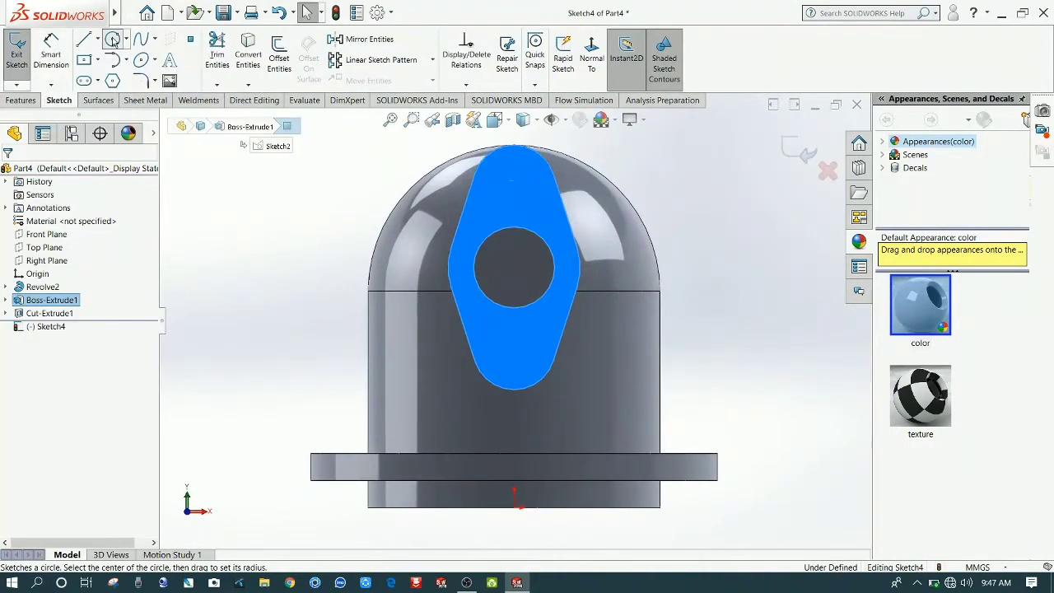
left_click(113, 38)
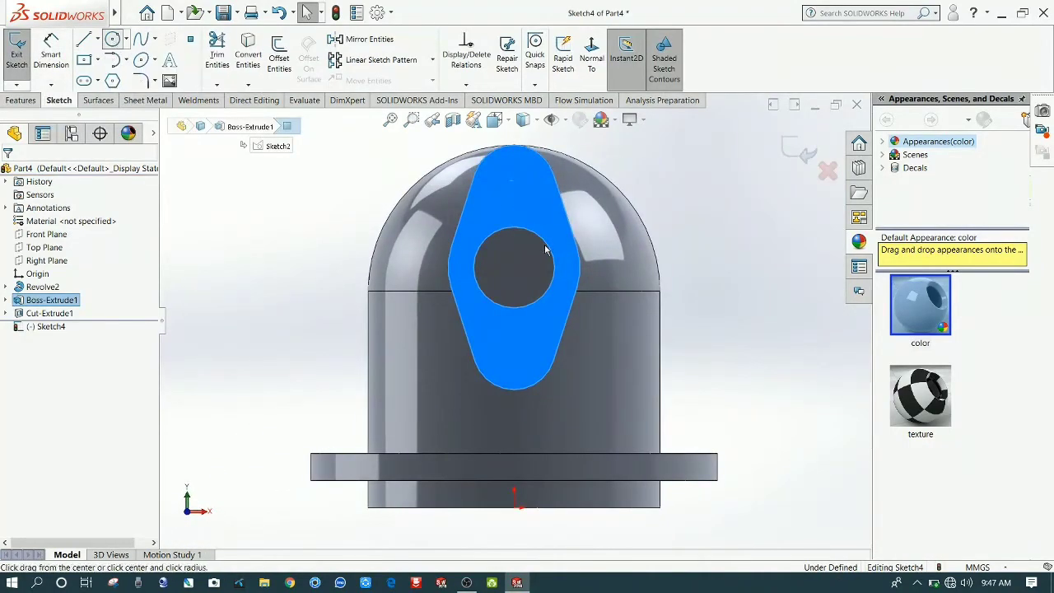
left_click(514, 186)
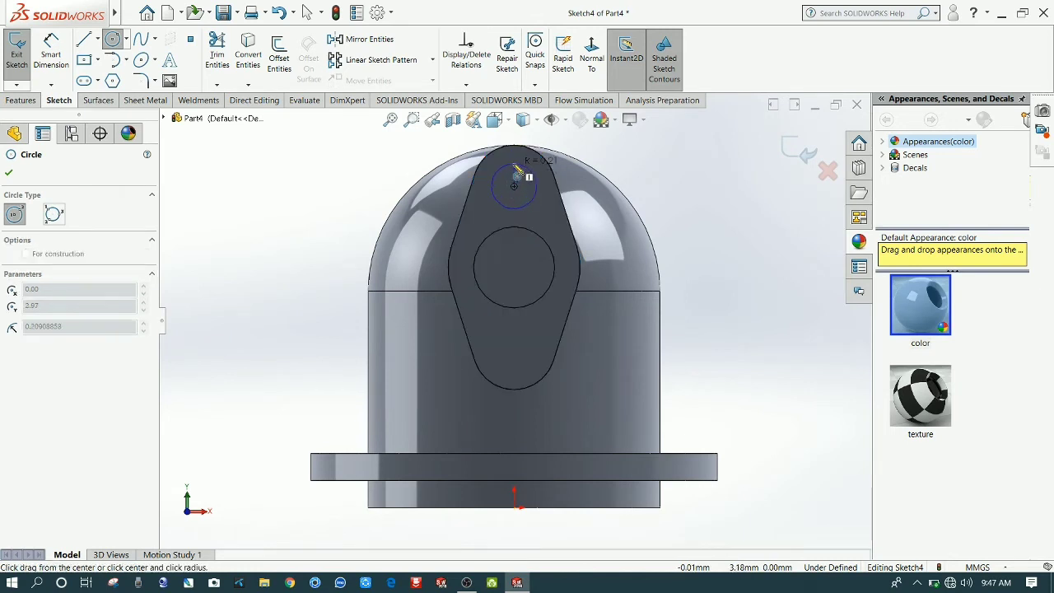
left_click(515, 164)
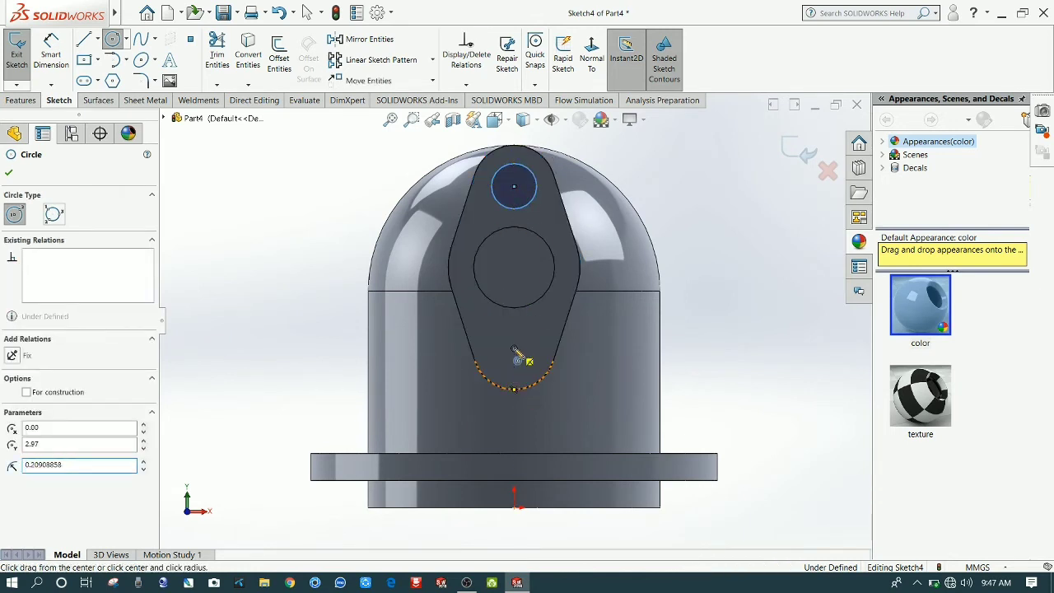
left_click_drag(513, 347, 540, 348)
Step: Add an equal-radius relation between the top and bottom circles
left_click(51, 52)
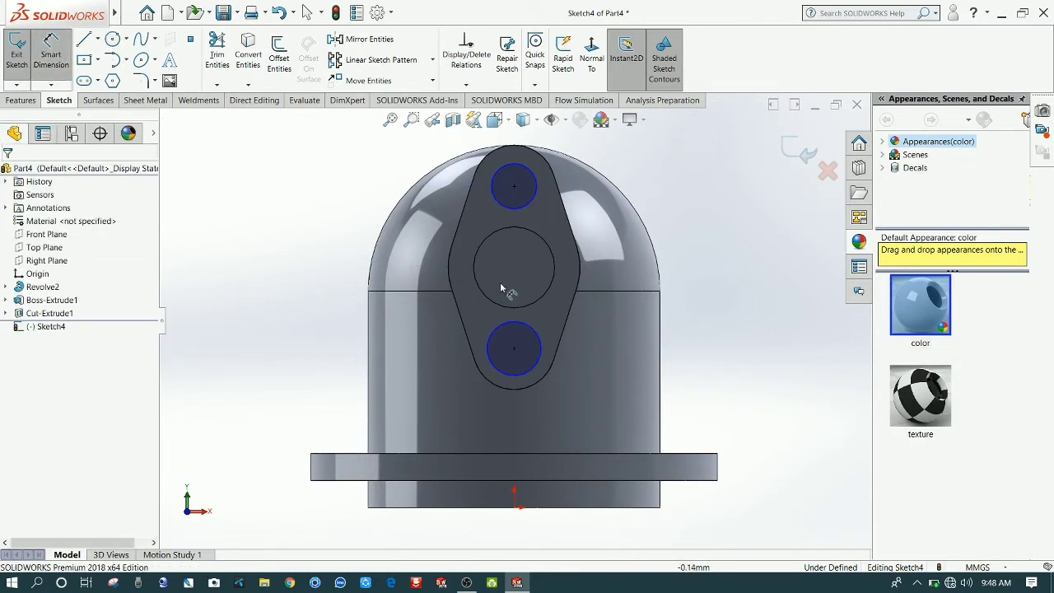
left_click(51, 52)
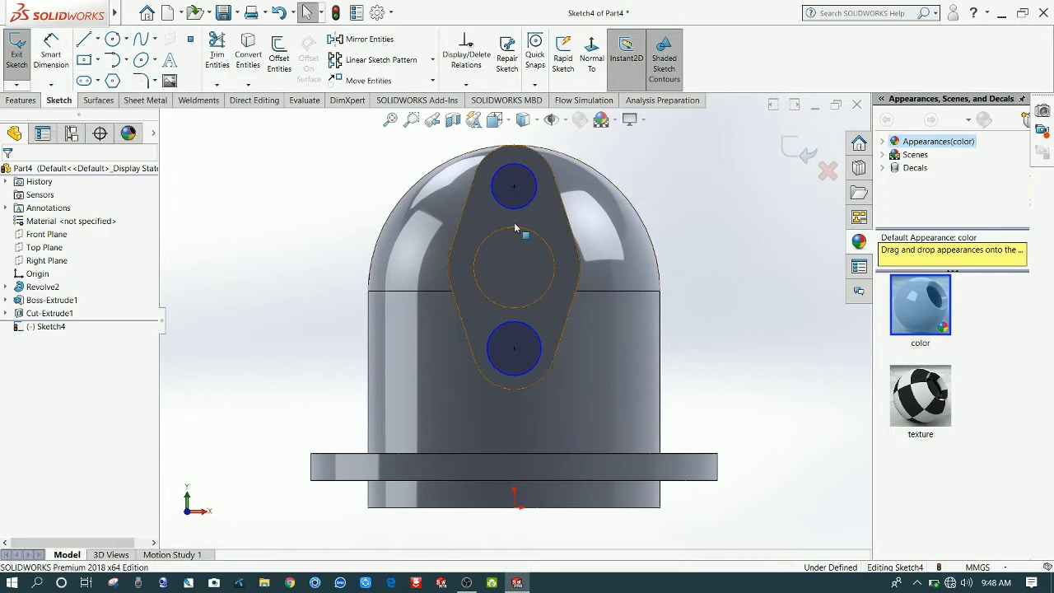
left_click(519, 212)
left_click(532, 329, "ctrl")
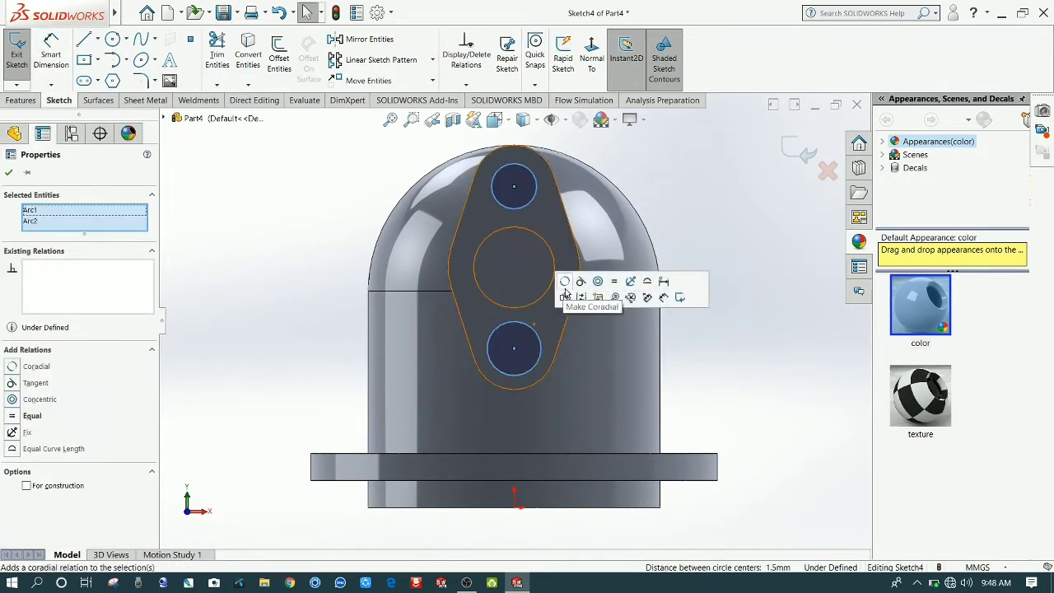
left_click(599, 283)
left_click(358, 266)
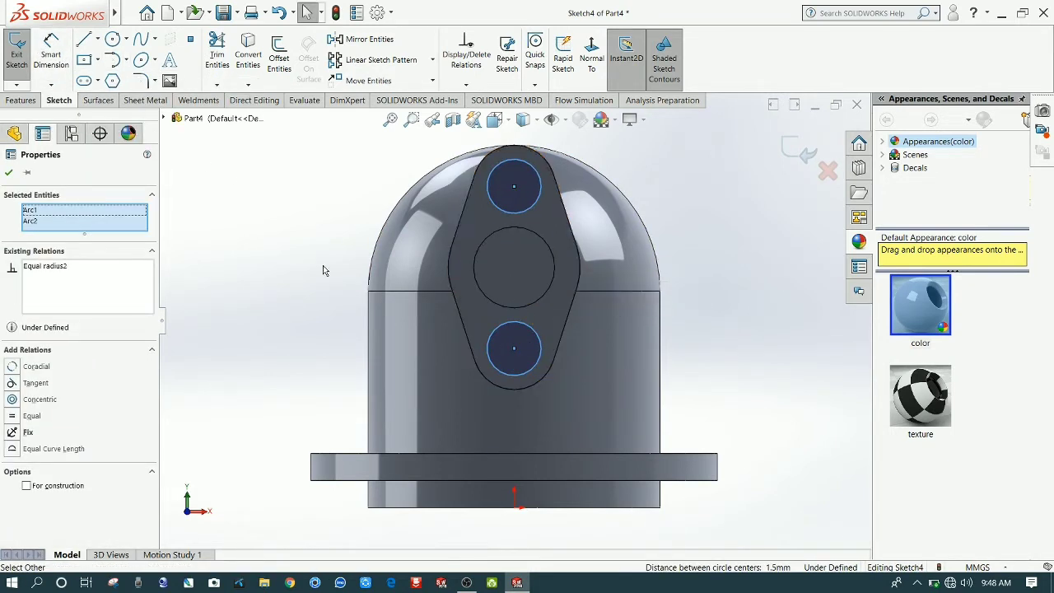
Step: Make the top circle concentric with the rounded top edge of the boss's end face
left_click(533, 170)
left_click(535, 166, "ctrl")
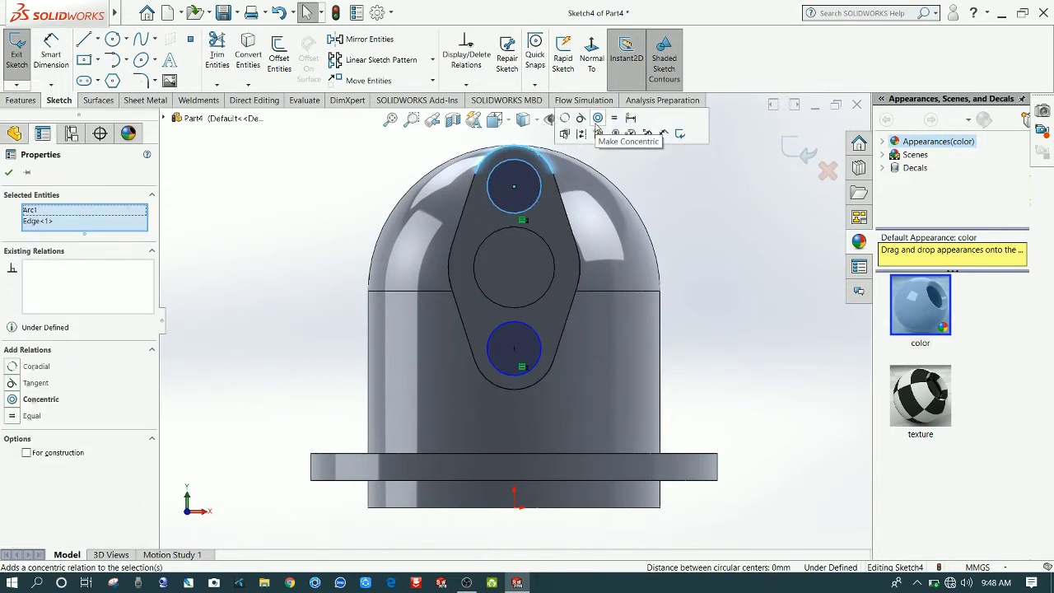
left_click(599, 122)
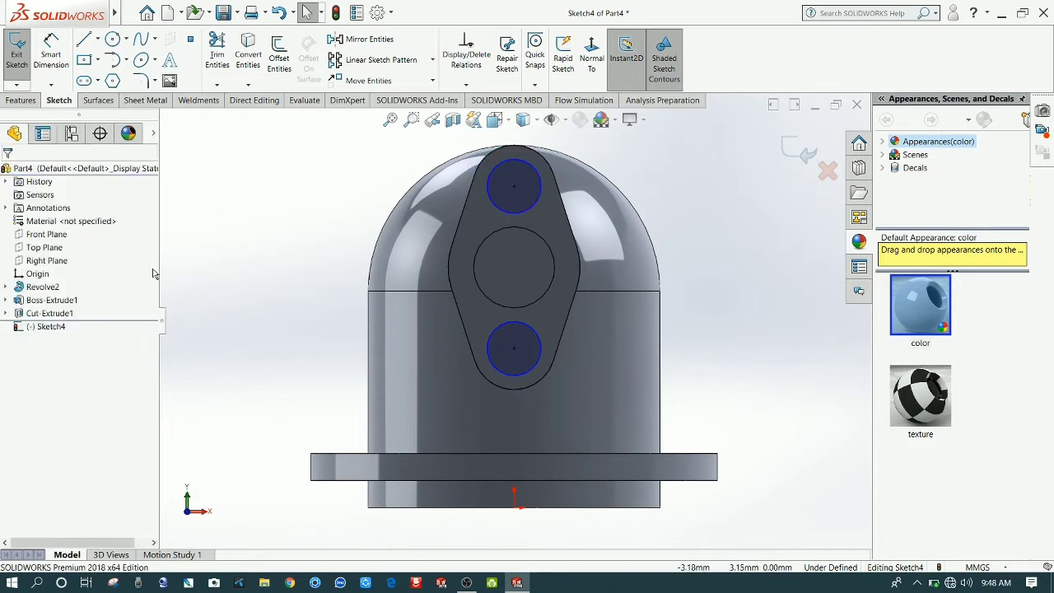
Step: Dimension the bottom circle's diameter at 0.38 mm
left_click(537, 366)
left_click(611, 370)
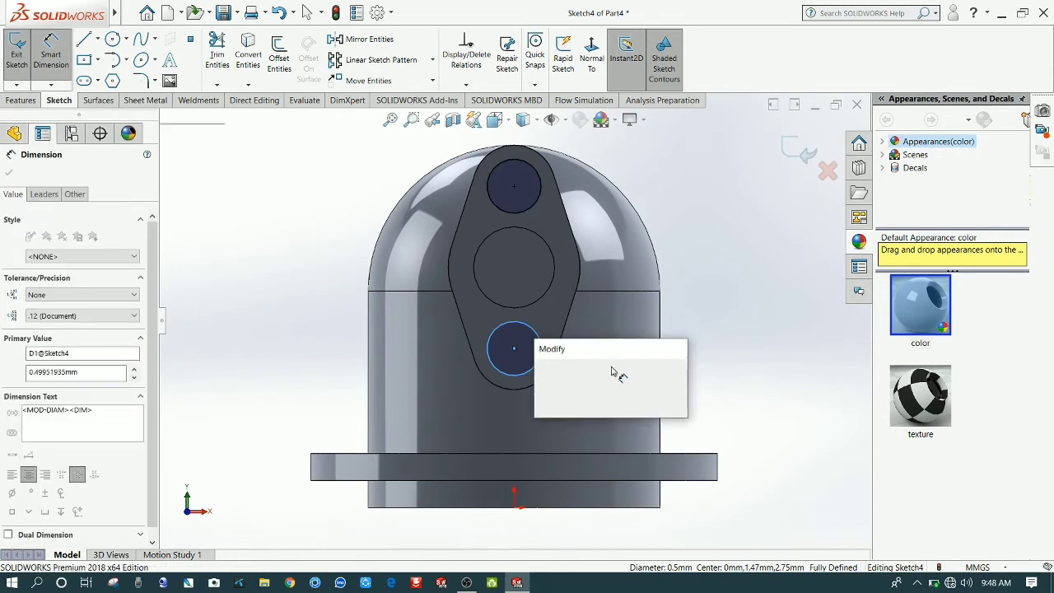
type(".38")
key("Return")
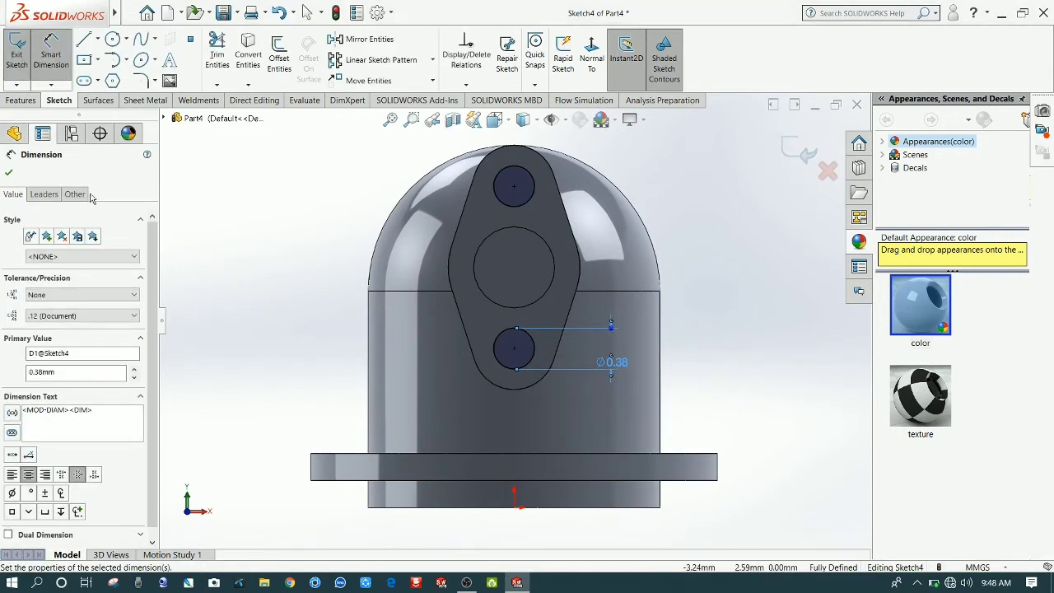
Step: Cut the two small circles into the boss with a blind Extruded Cut 1 mm deep
left_click(20, 99)
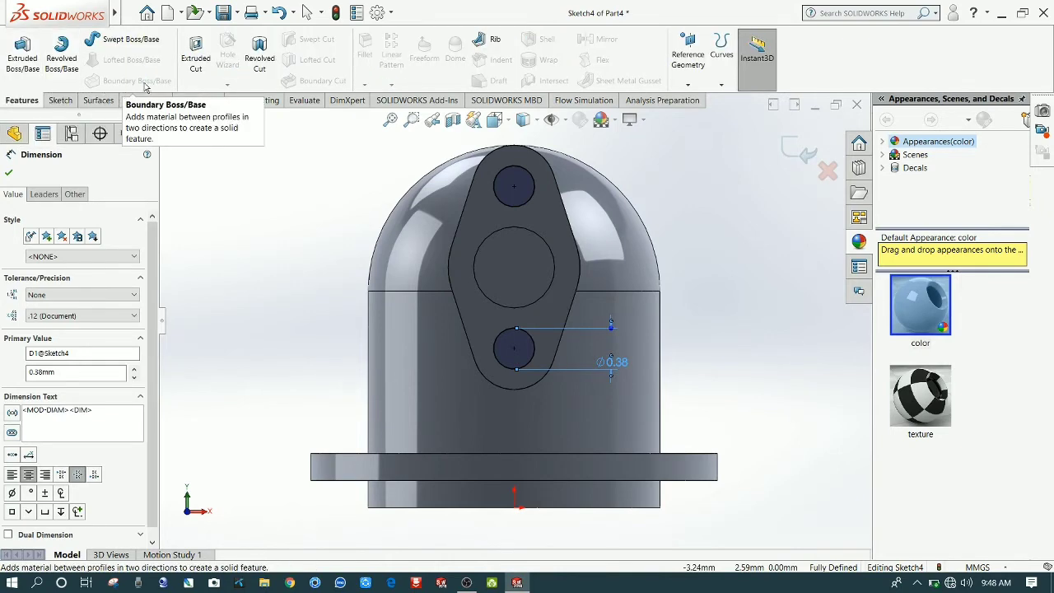
left_click(196, 53)
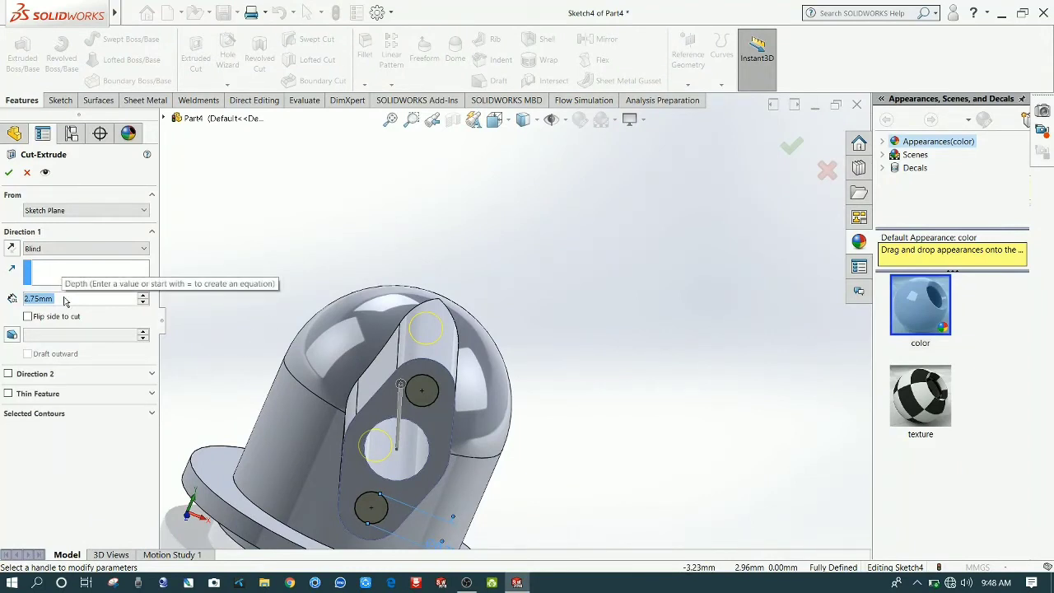
type("1")
key("Return")
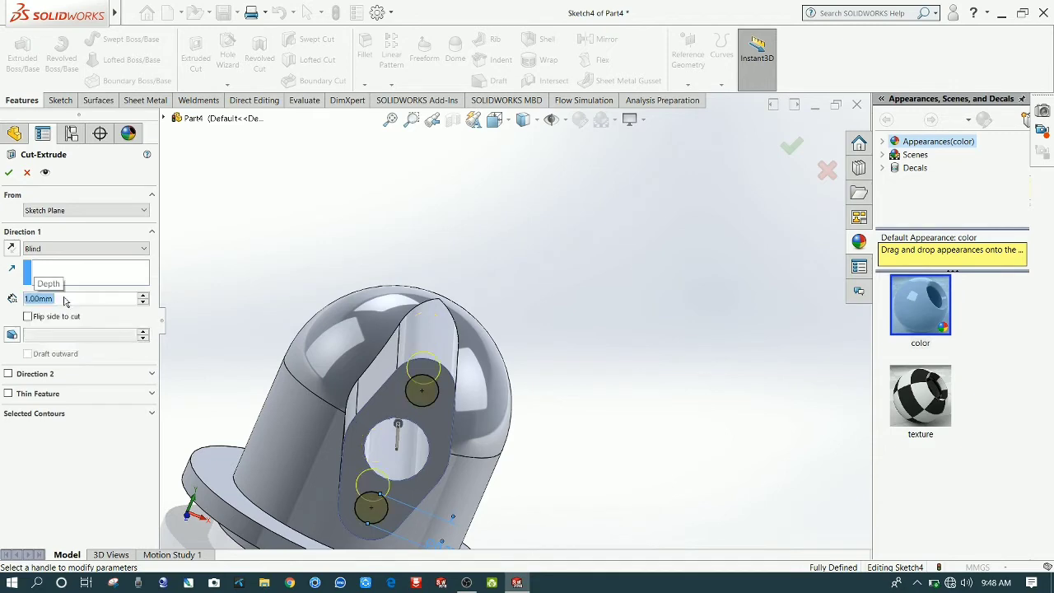
left_click(8, 172)
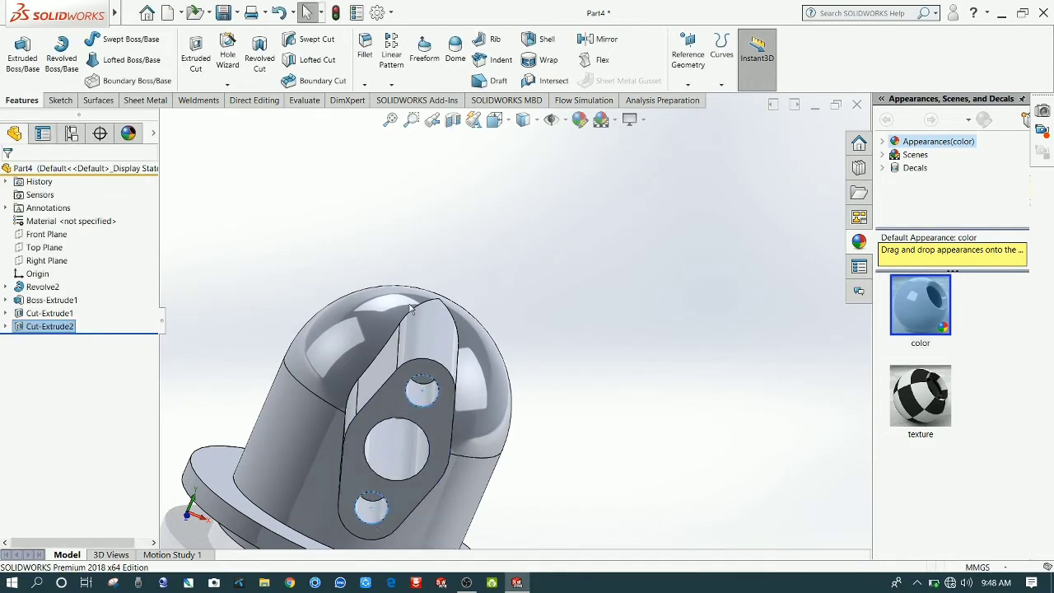
Step: Show the model's temporary axes
mouse_move(577, 354)
middle_mouse_down()
mouse_move(560, 328)
mouse_move(578, 396)
mouse_move(581, 367)
middle_mouse_up()
scroll(581, 366, "up", 4)
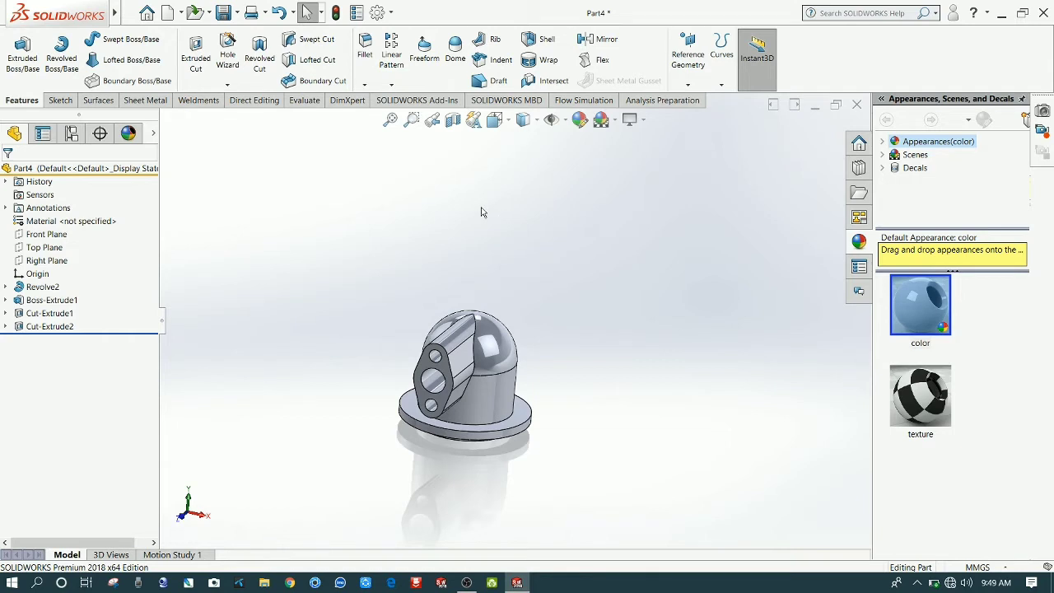
left_click(565, 120)
left_click(578, 168)
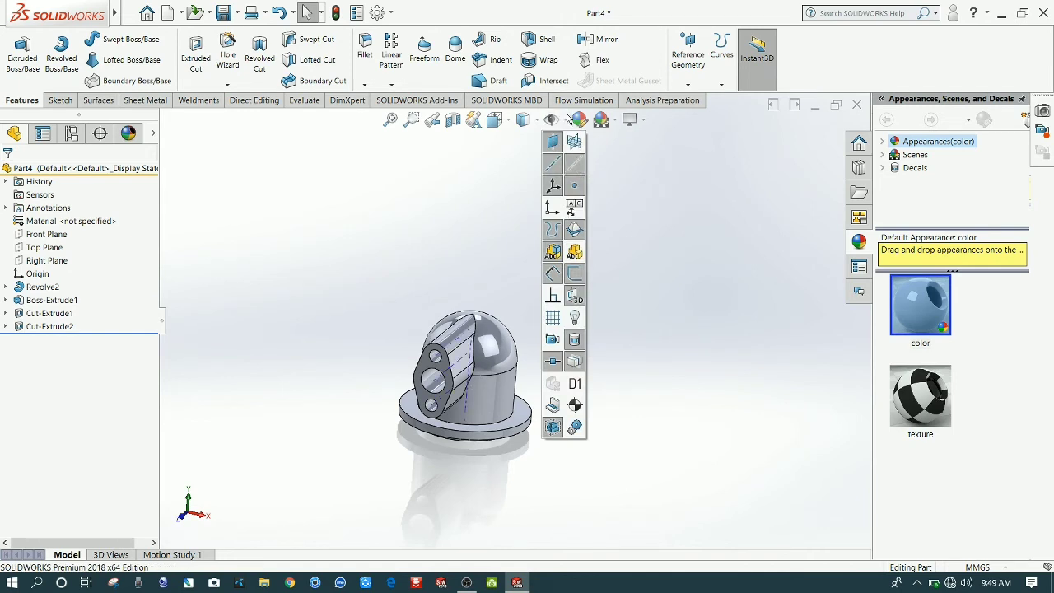
Step: Start a circular pattern of the boss extrusion, using the dome's central temporary axis as the pattern axis
scroll(483, 381, "down", 5)
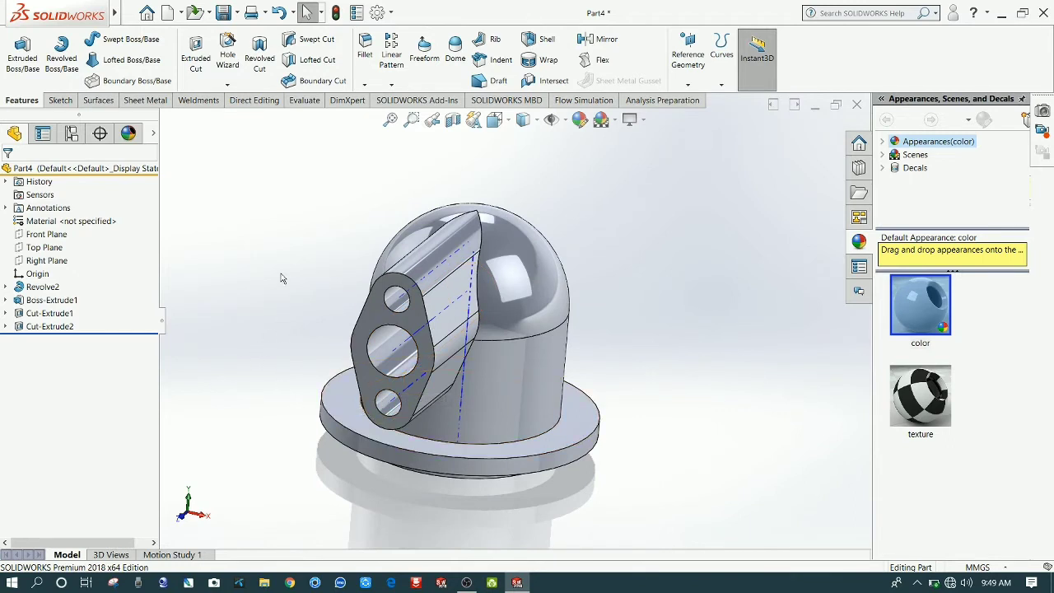
left_click(391, 85)
left_click(416, 108)
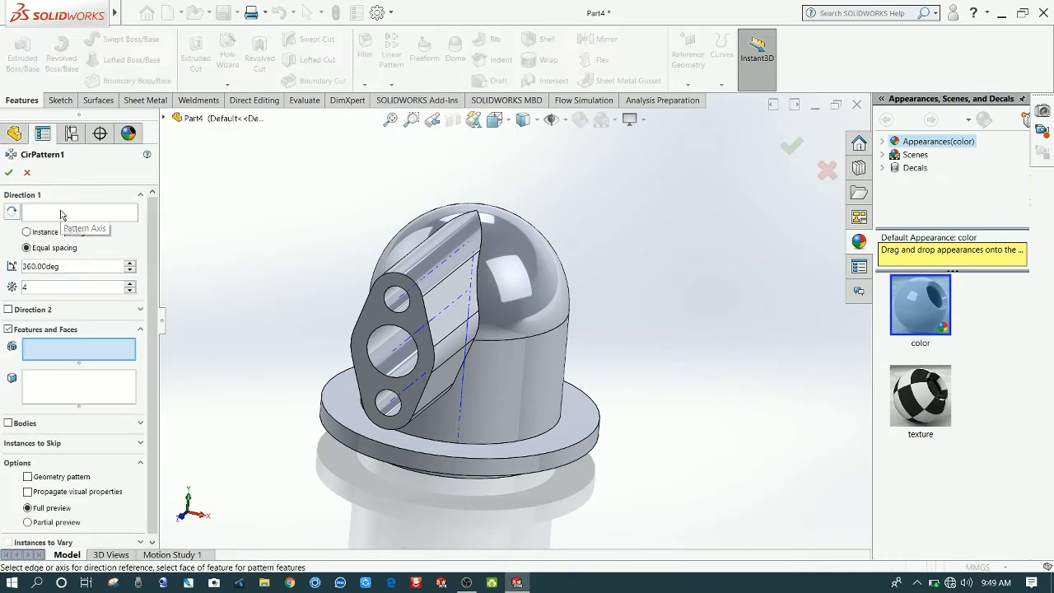
left_click(60, 214)
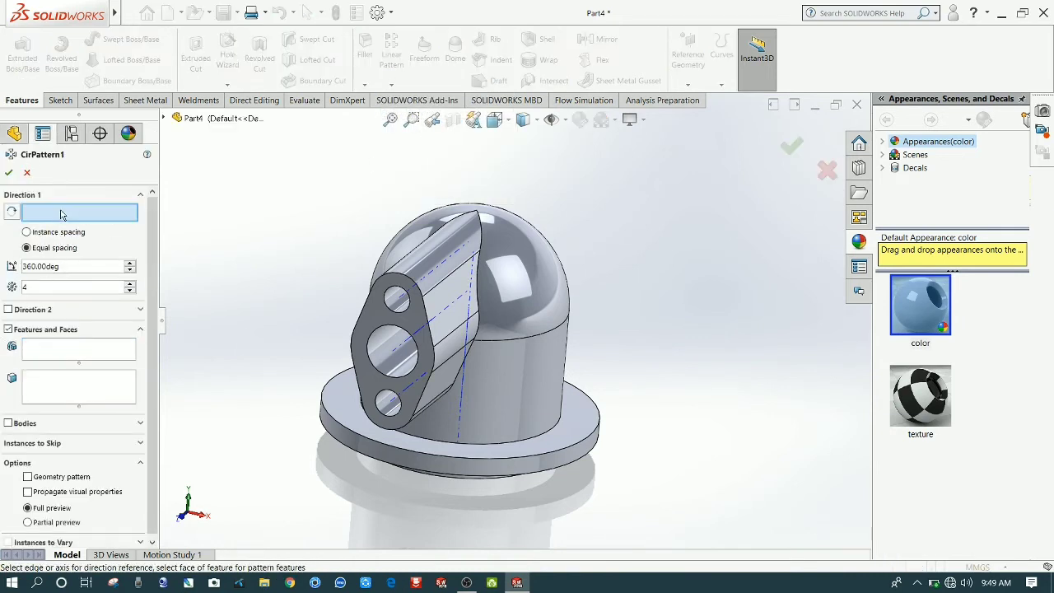
left_click(459, 417)
left_click(73, 353)
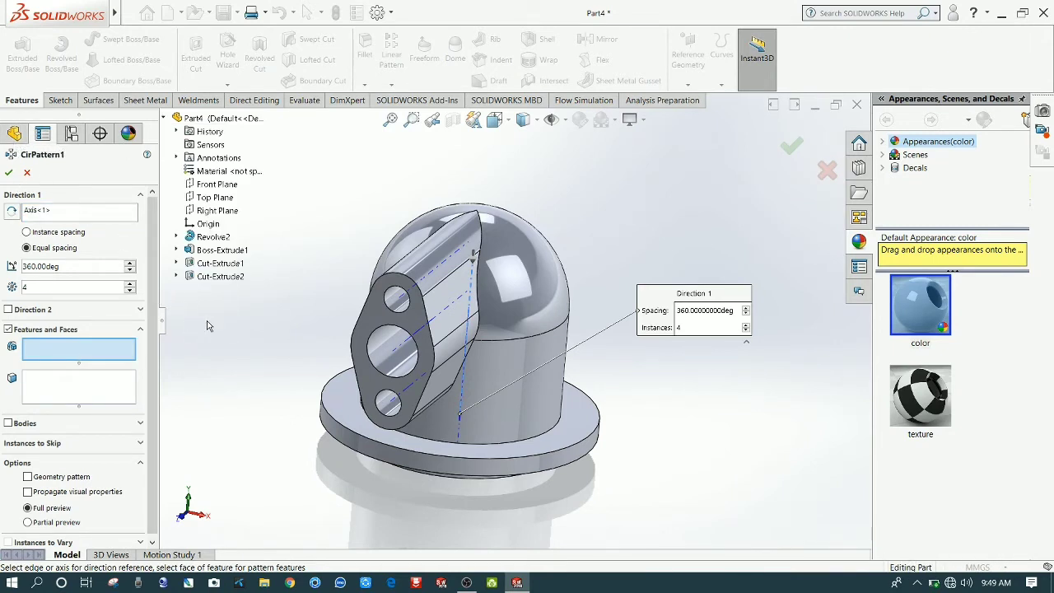
left_click(401, 360)
left_click(394, 352)
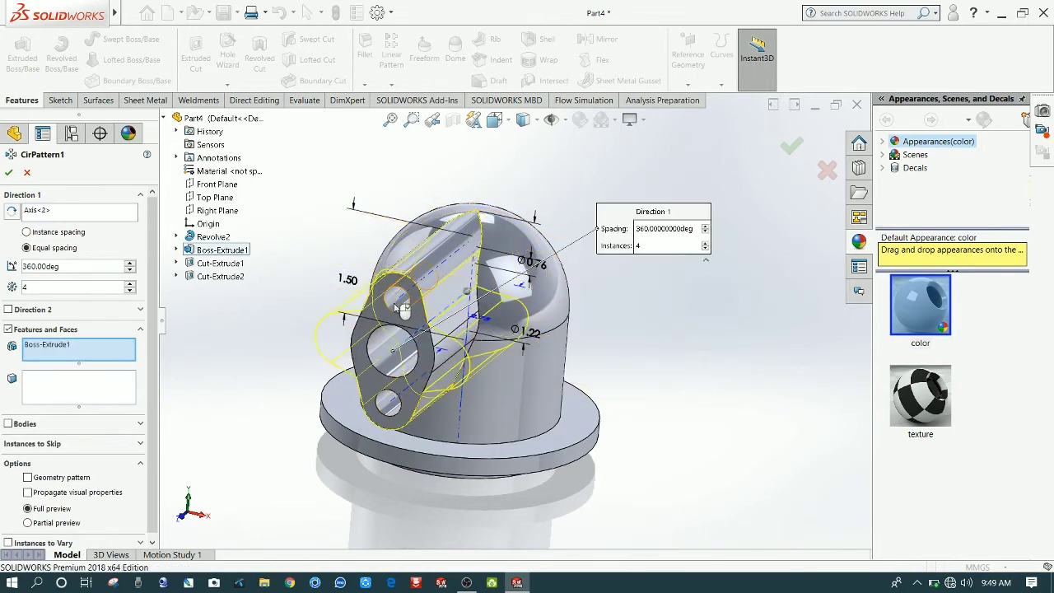
left_click(388, 402)
left_click(388, 406)
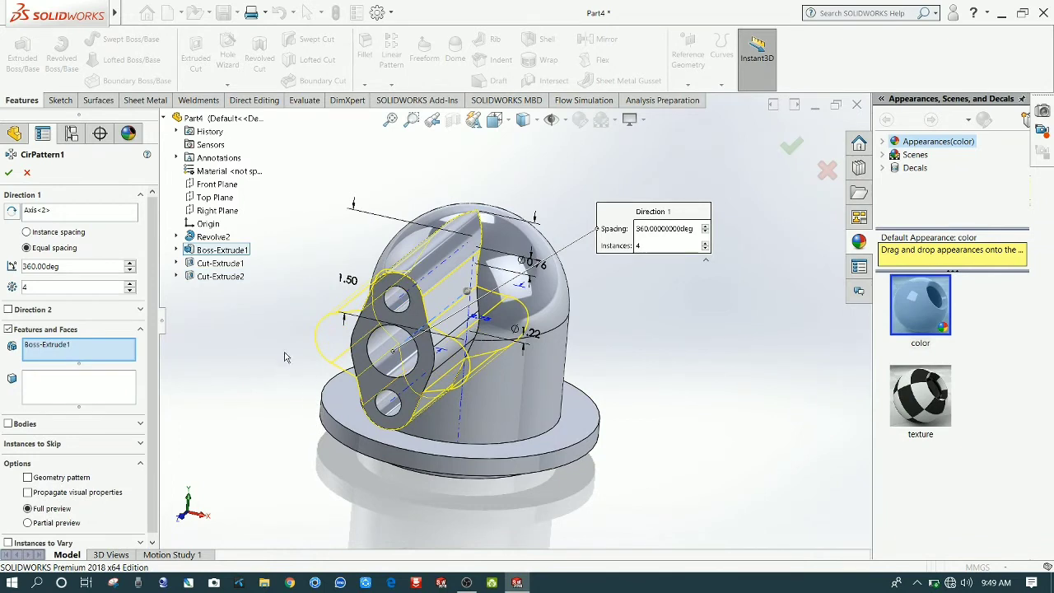
Step: Set the circular pattern to 2 instances at a 45° angle
left_click_drag(55, 287, 8, 301)
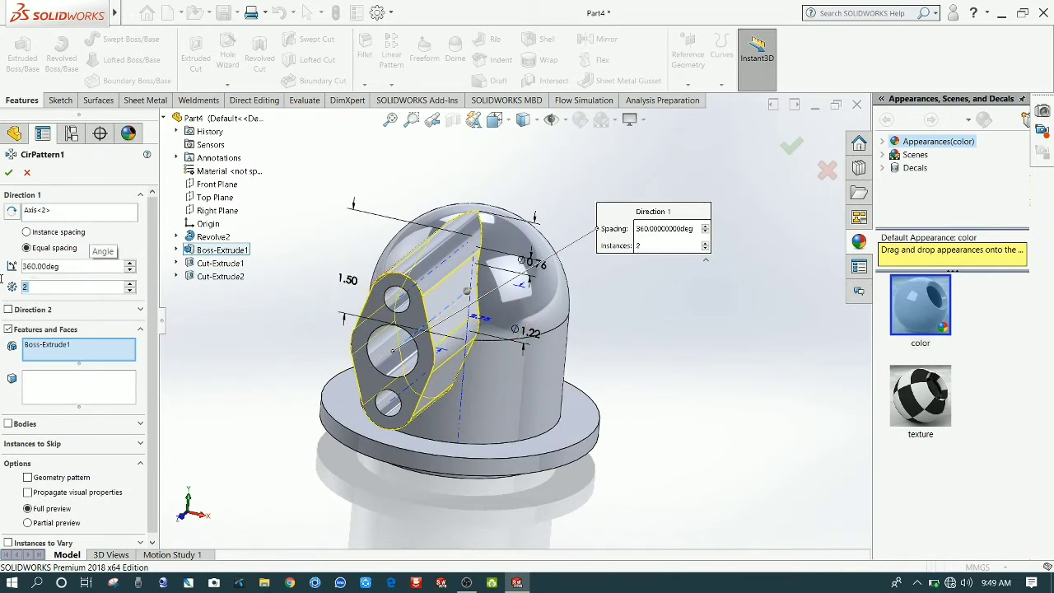
left_click_drag(1, 280, 1, 281)
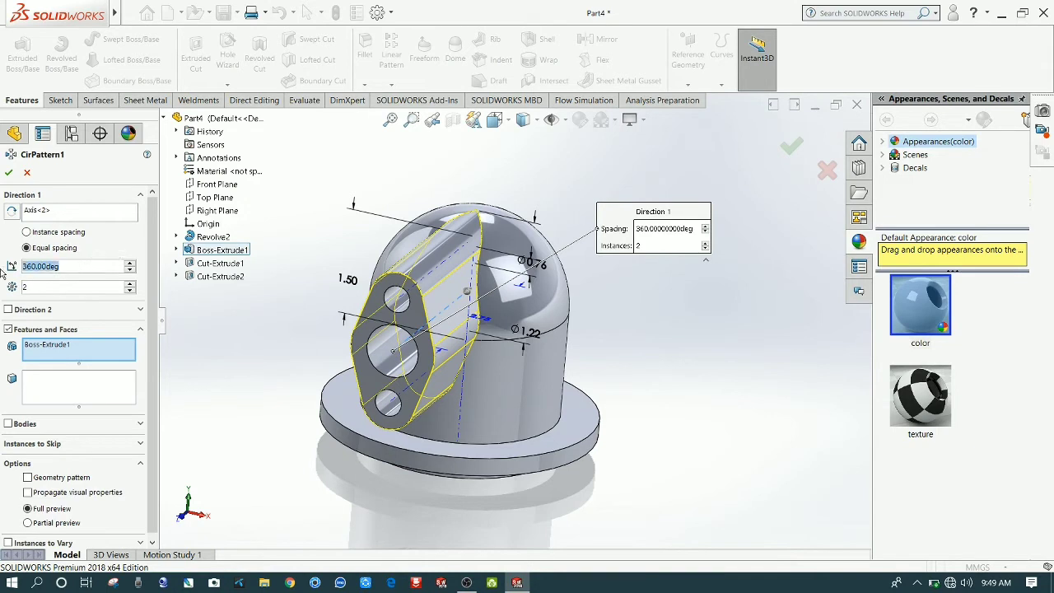
type("45")
key("Return")
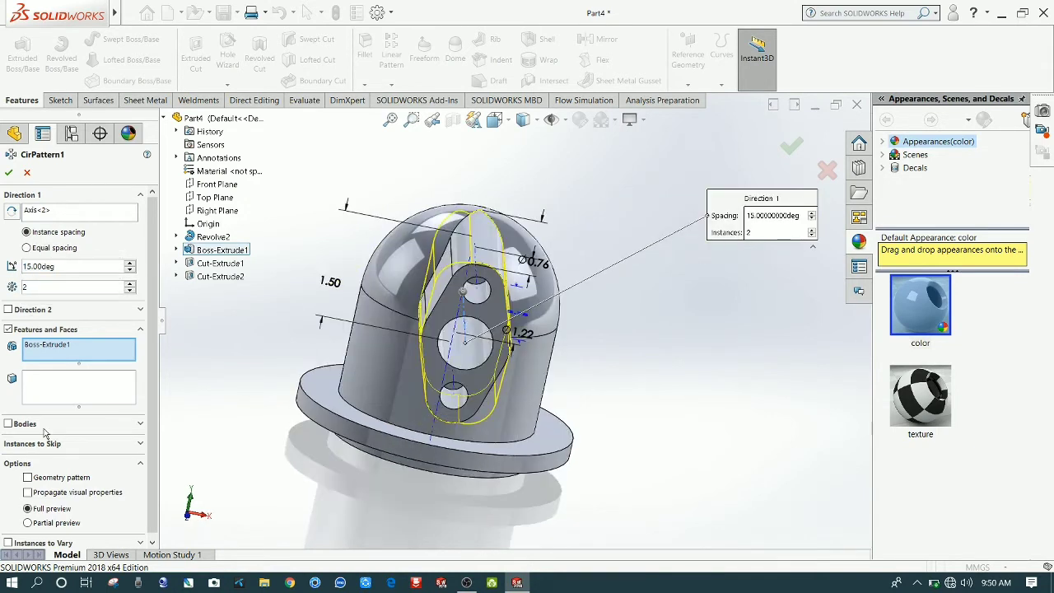
Step: Replace the pattern axis with the body's cylindrical face below the dome and set the instance spacing to 45°
right_click(90, 213)
left_click(124, 218)
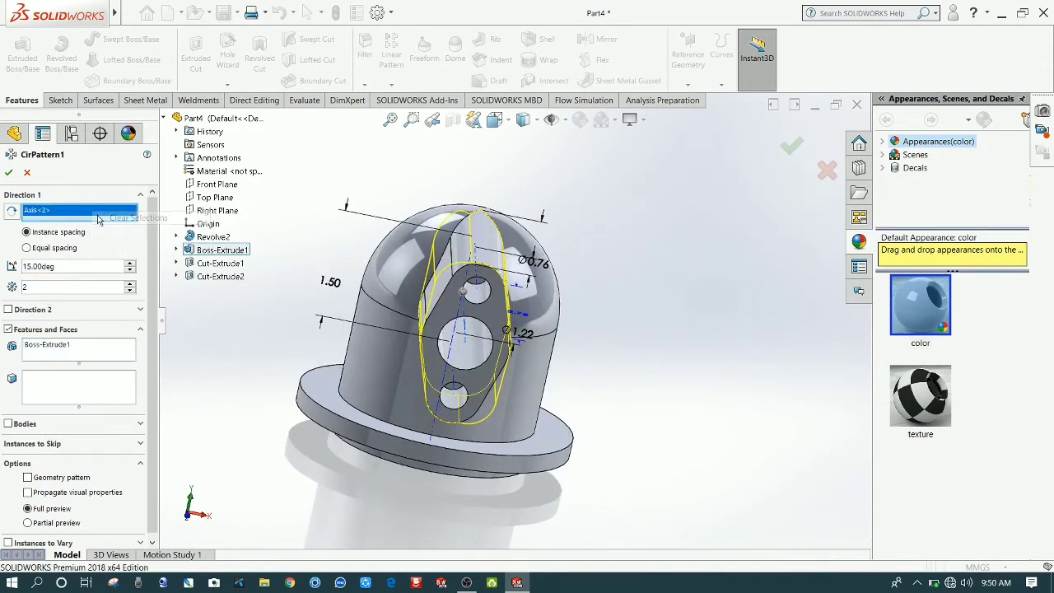
left_click(516, 387)
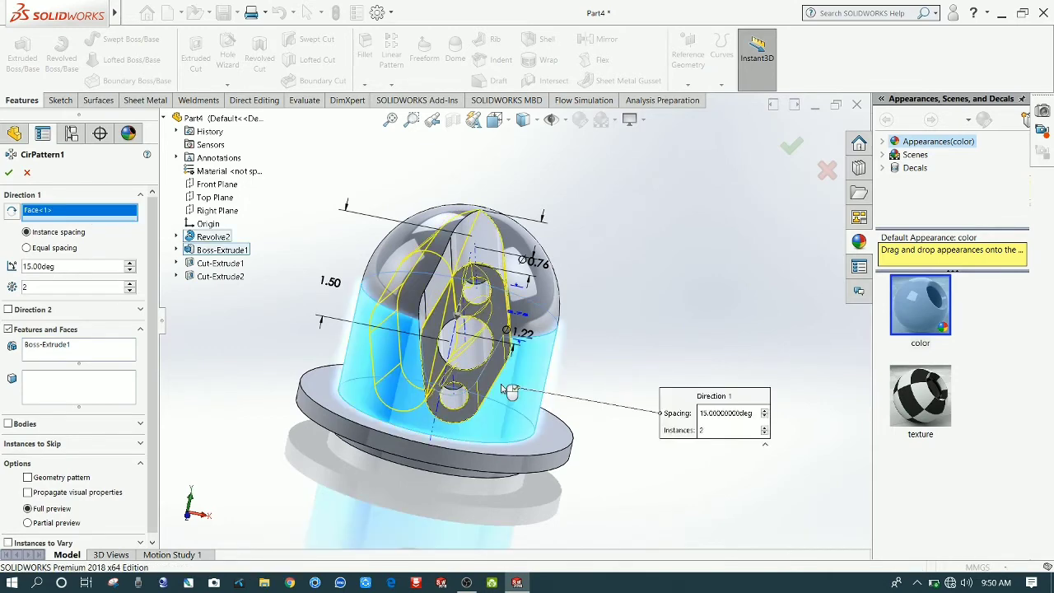
middle_click_drag(565, 440, 546, 452)
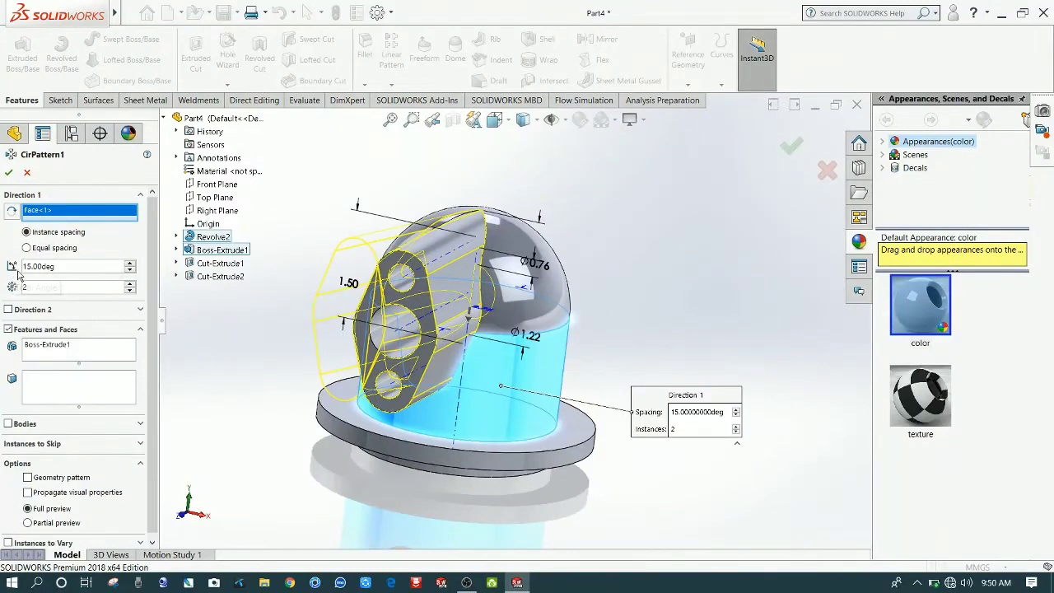
double_click(44, 269)
type("45")
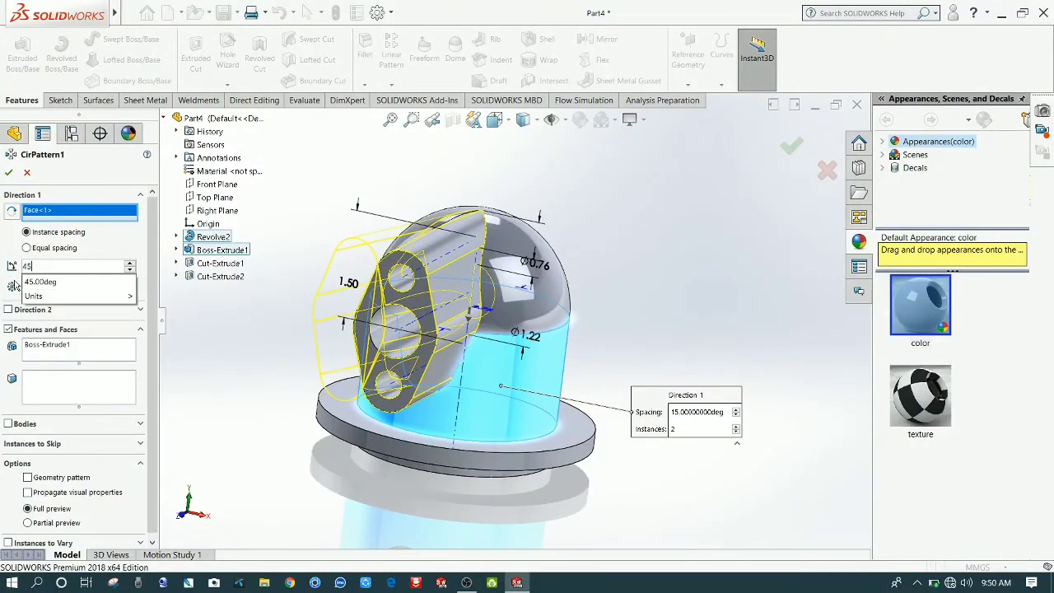
key("Return")
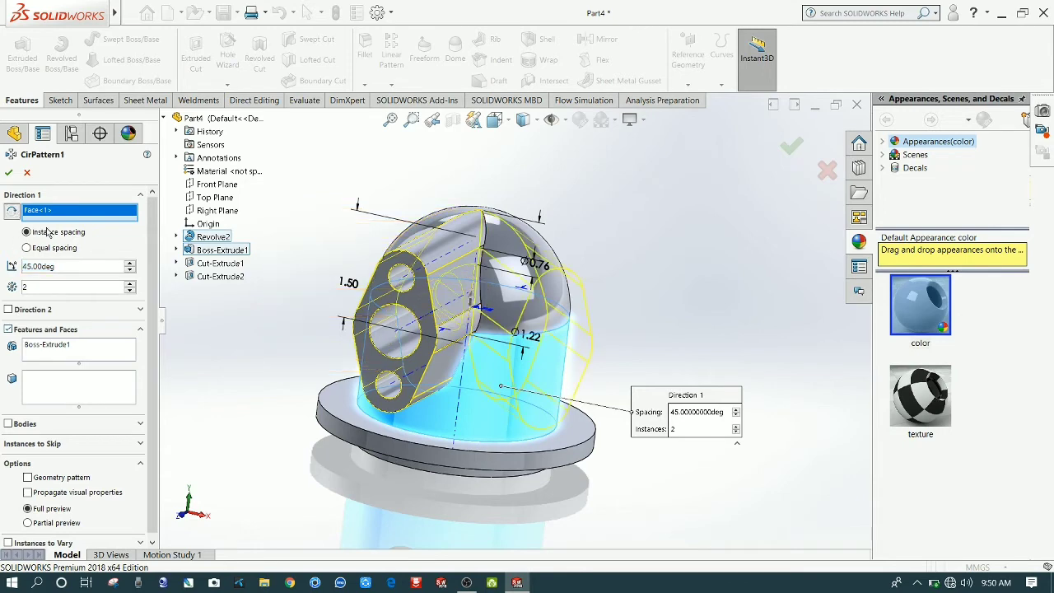
Step: Add the large hole cut and the two small hole cuts to the patterned features and accept the circular pattern
middle_click_drag(239, 379, 220, 452)
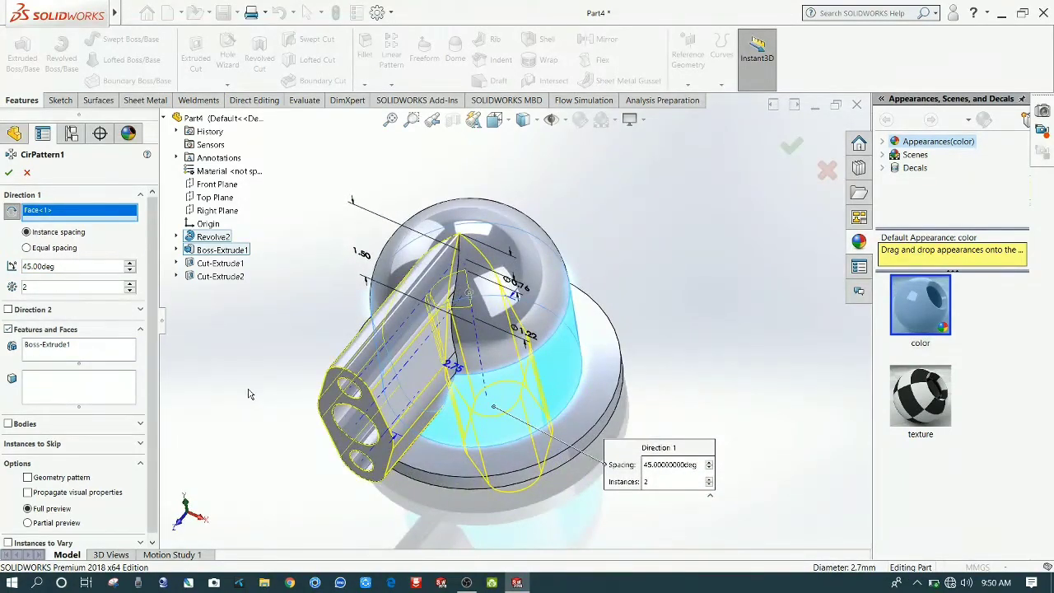
middle_click_drag(247, 390, 240, 308)
left_click(105, 346)
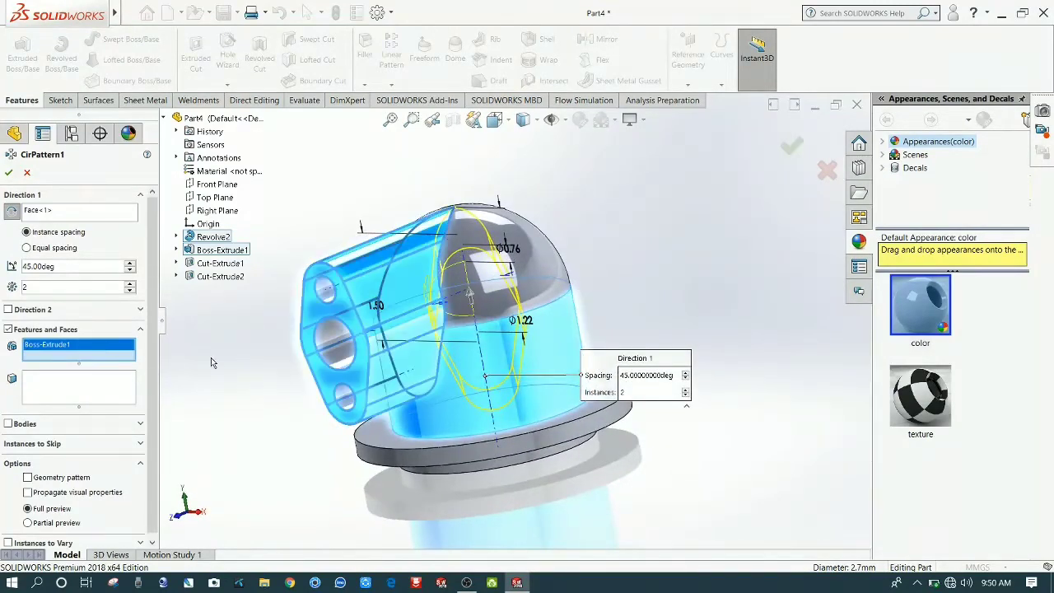
left_click(330, 346)
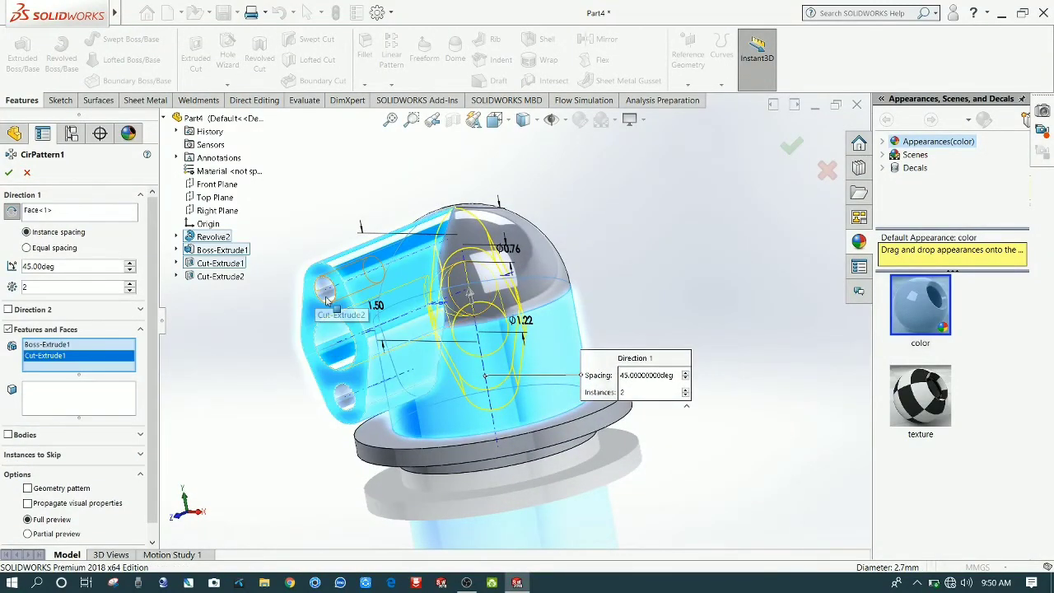
left_click(326, 299)
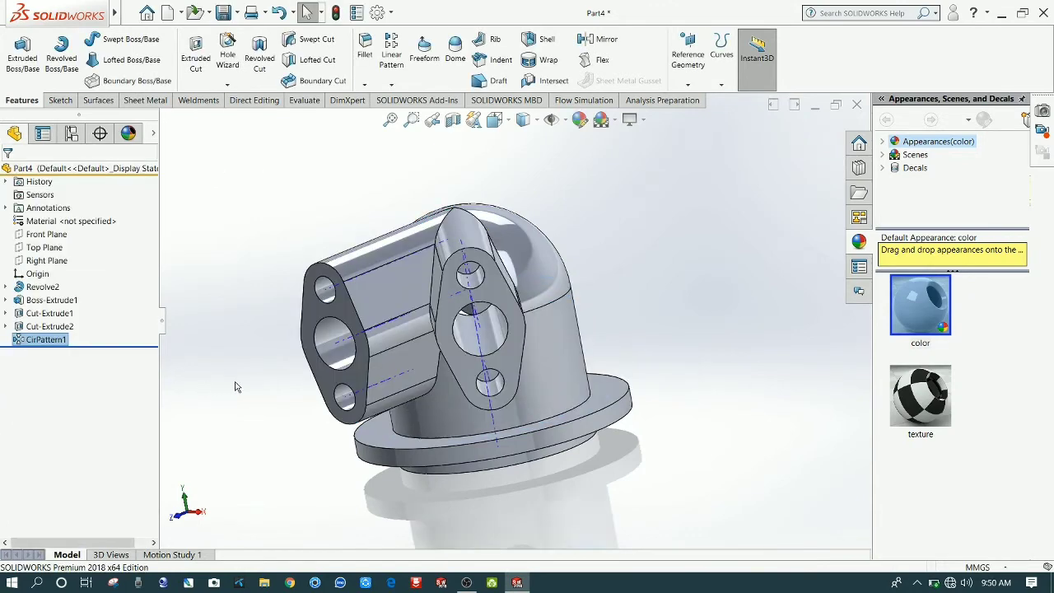
Step: Hide all reference item types to examine the two patterned bosses, and show the items again
left_click(236, 384)
middle_click_drag(234, 372, 239, 336)
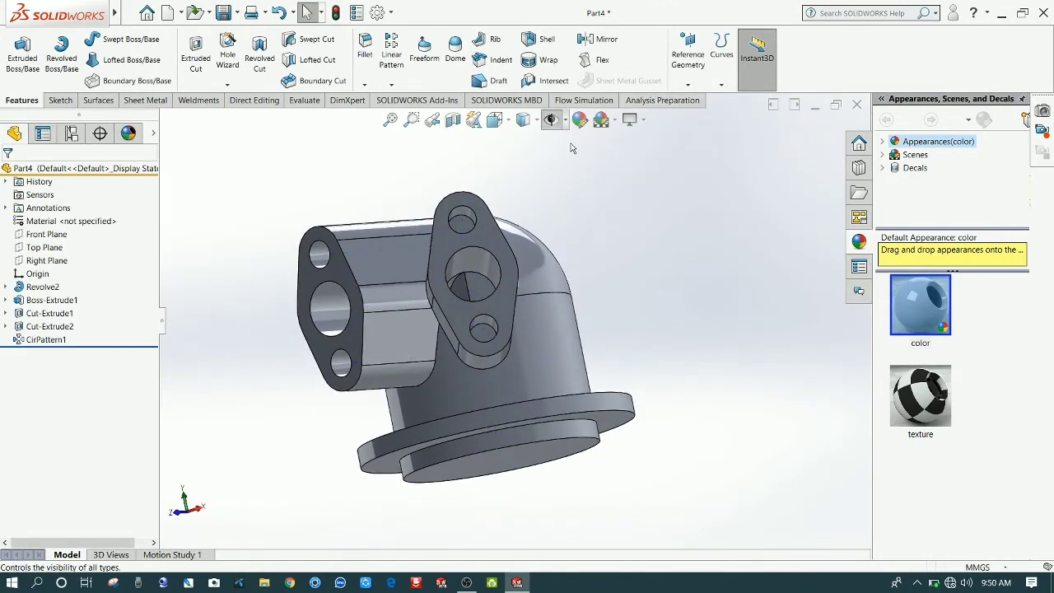
left_click(551, 119)
middle_click_drag(603, 198, 346, 238)
left_click(565, 119)
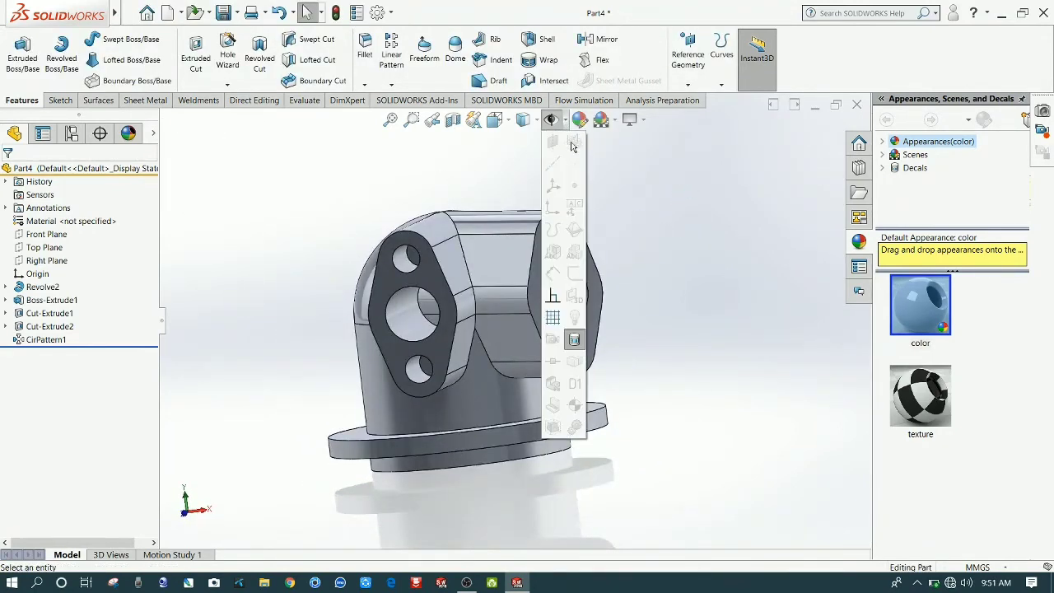
left_click(439, 196)
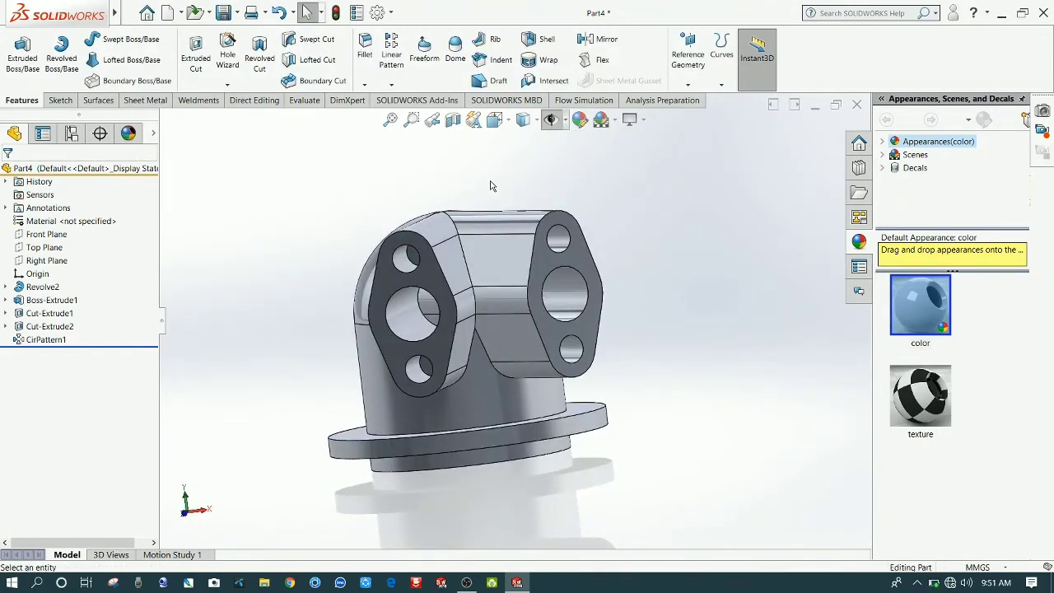
left_click(555, 122)
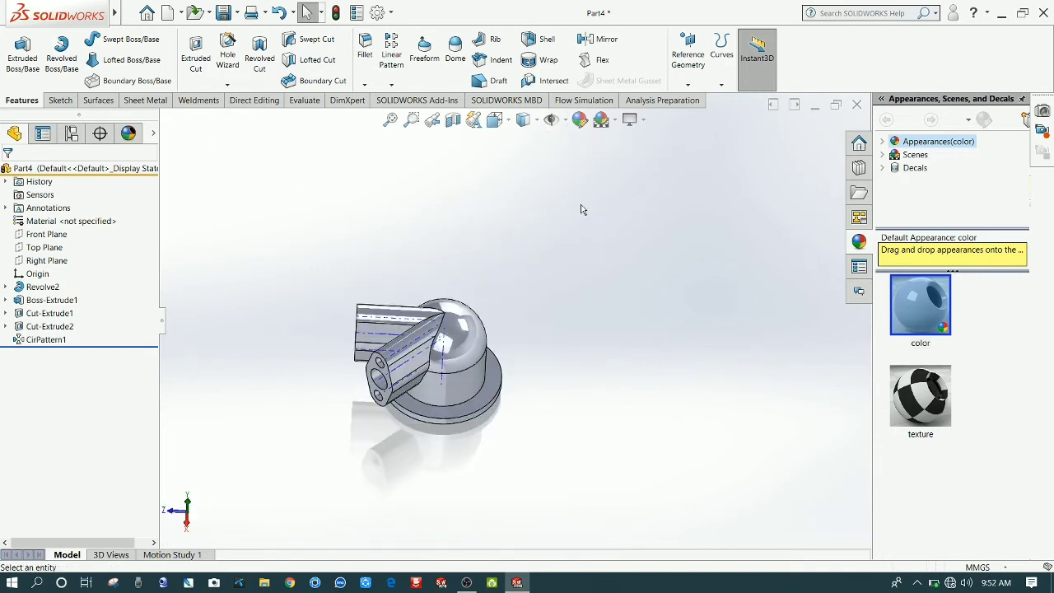
Step: Create a reference plane through the dome's central axis at 45° to the Right Plane
left_click(688, 55)
left_click(694, 94)
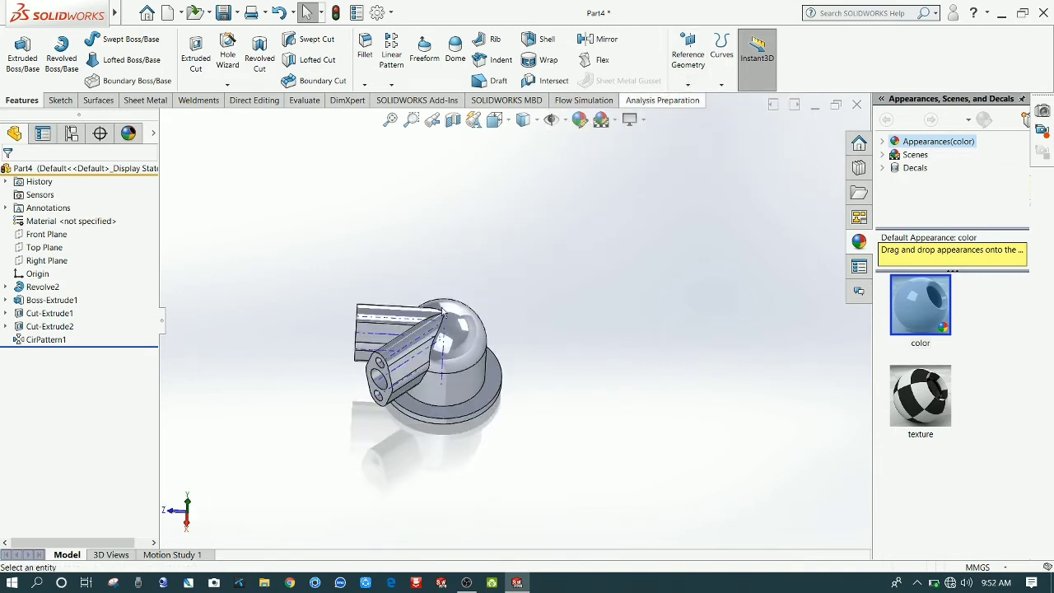
left_click(443, 373)
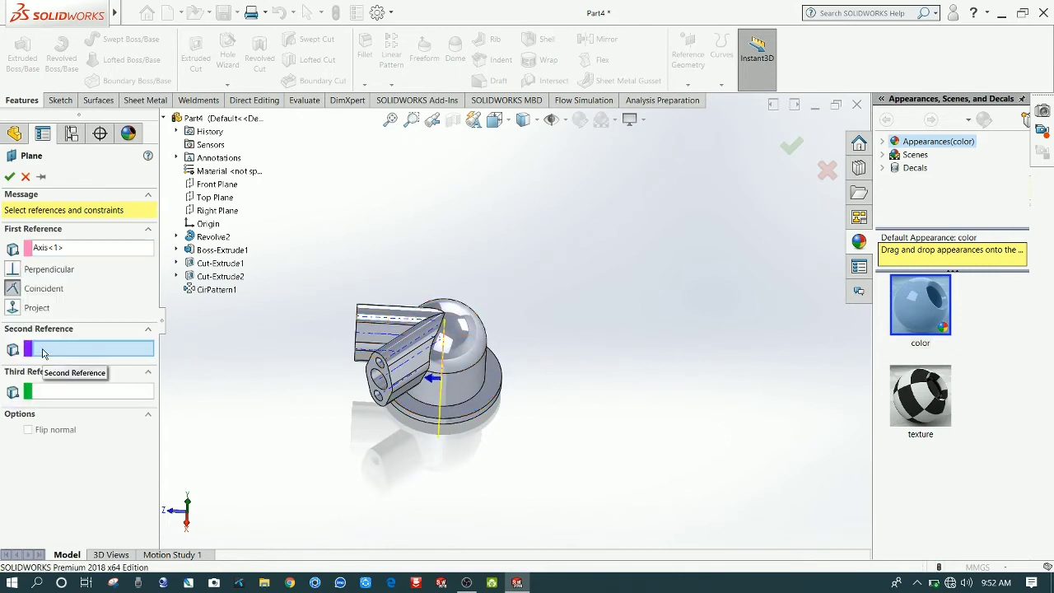
left_click(210, 213)
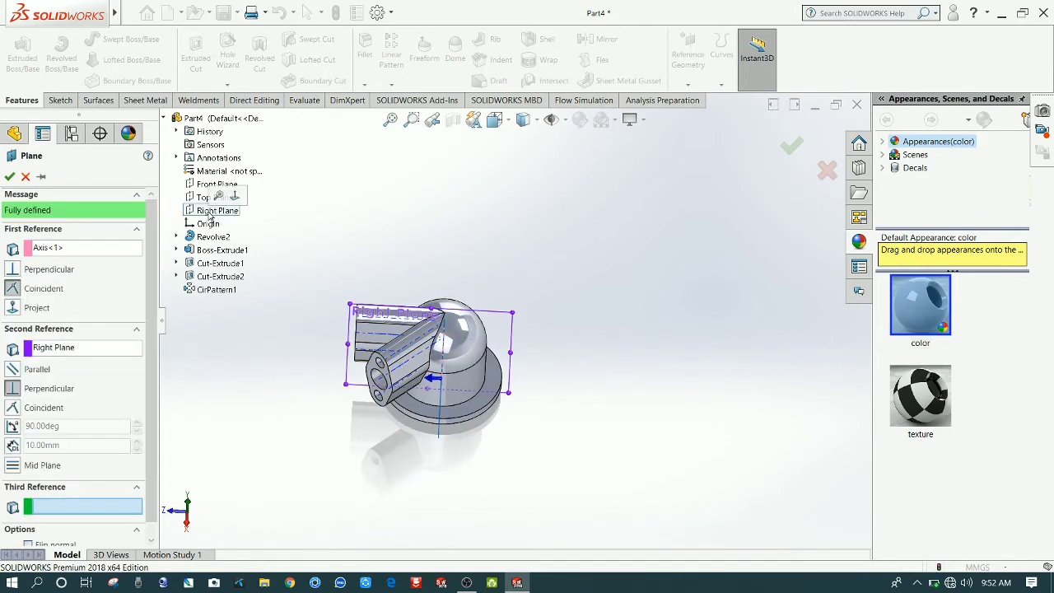
left_click(12, 426)
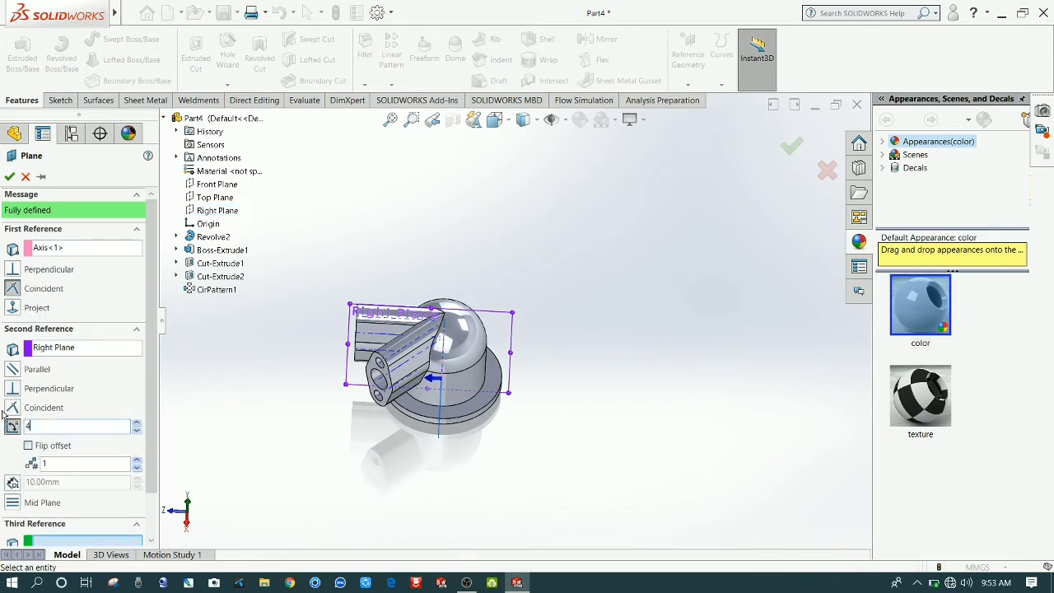
key("Return")
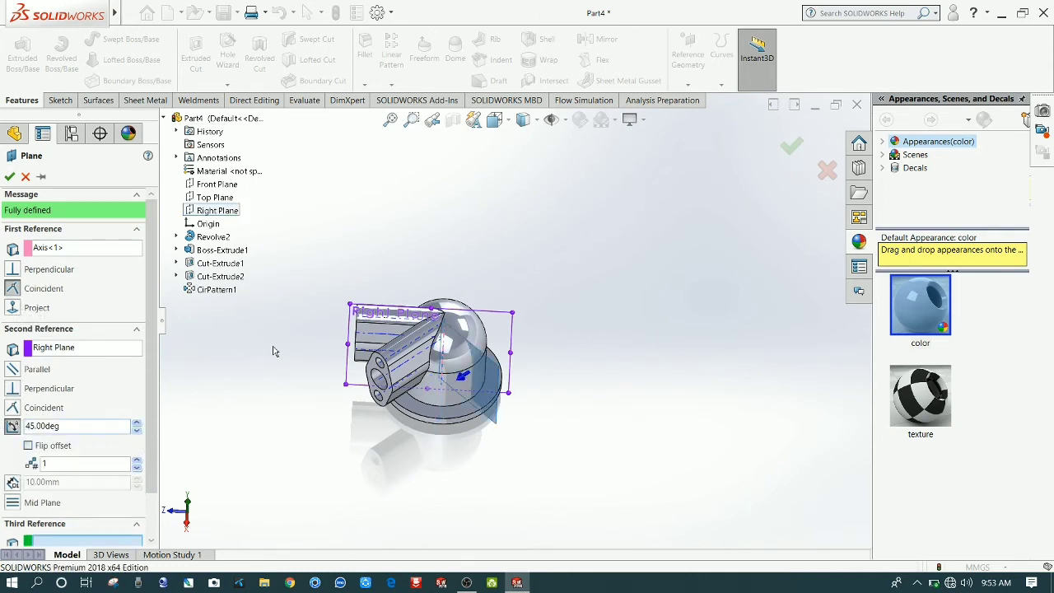
middle_click_drag(274, 352, 277, 433)
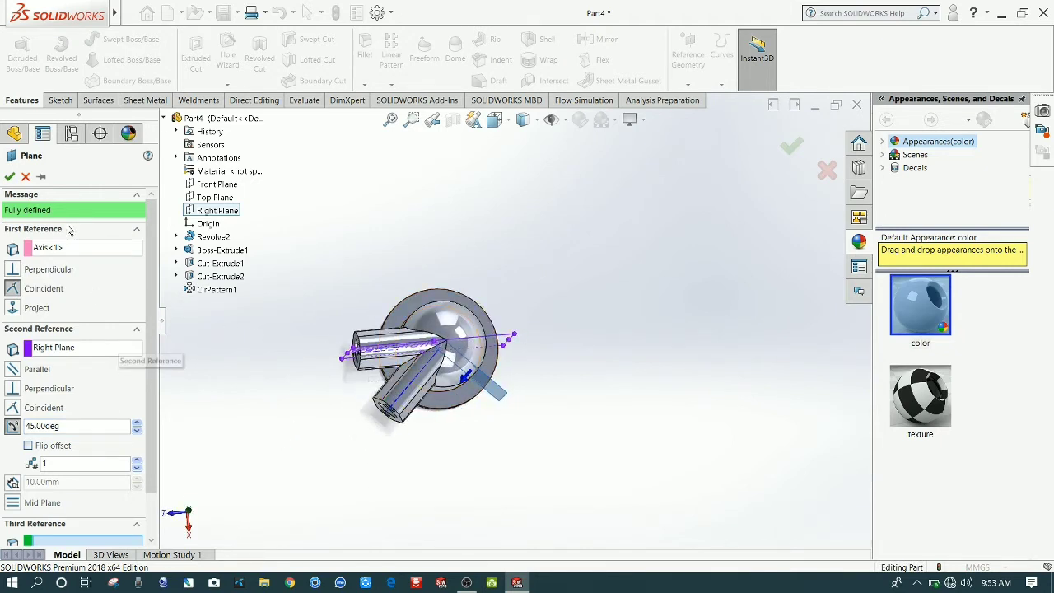
left_click(10, 176)
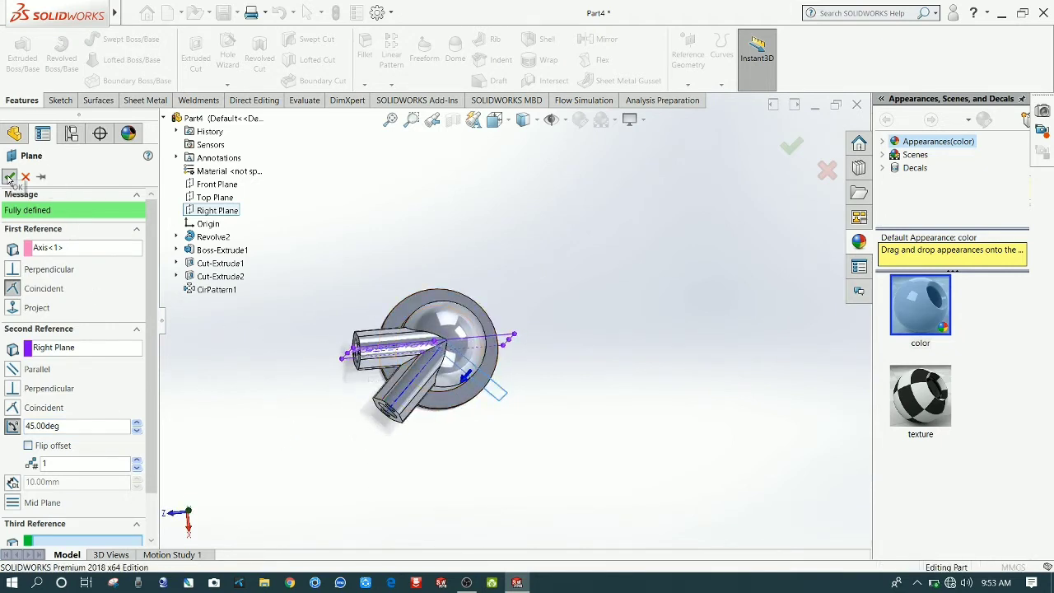
left_click(325, 445)
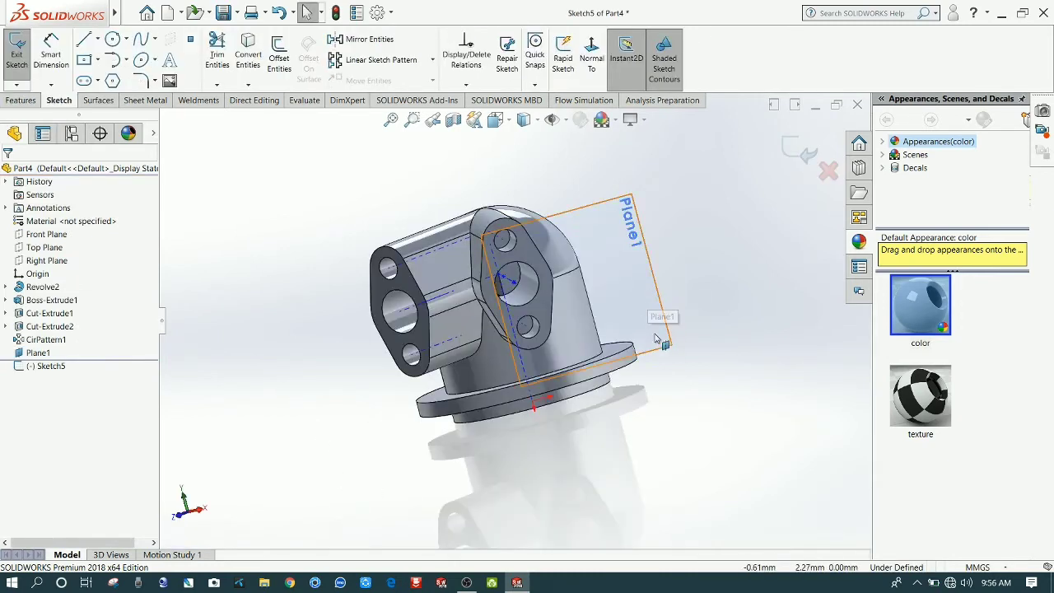
Step: Enlarge the 45° reference plane so it extends past both bosses
left_click(634, 276)
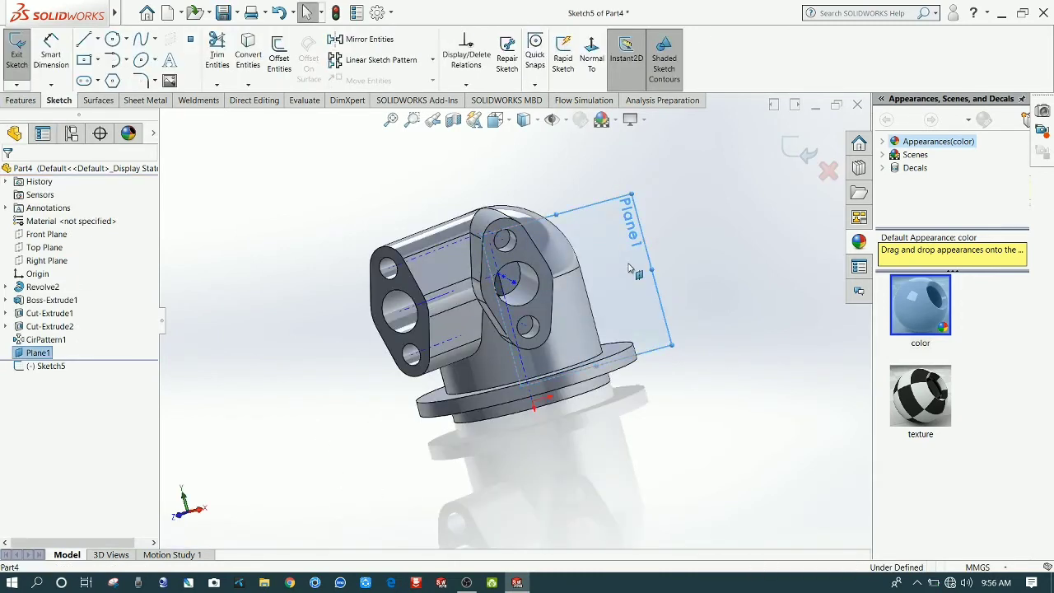
left_click_drag(478, 236, 260, 233)
left_click(701, 472)
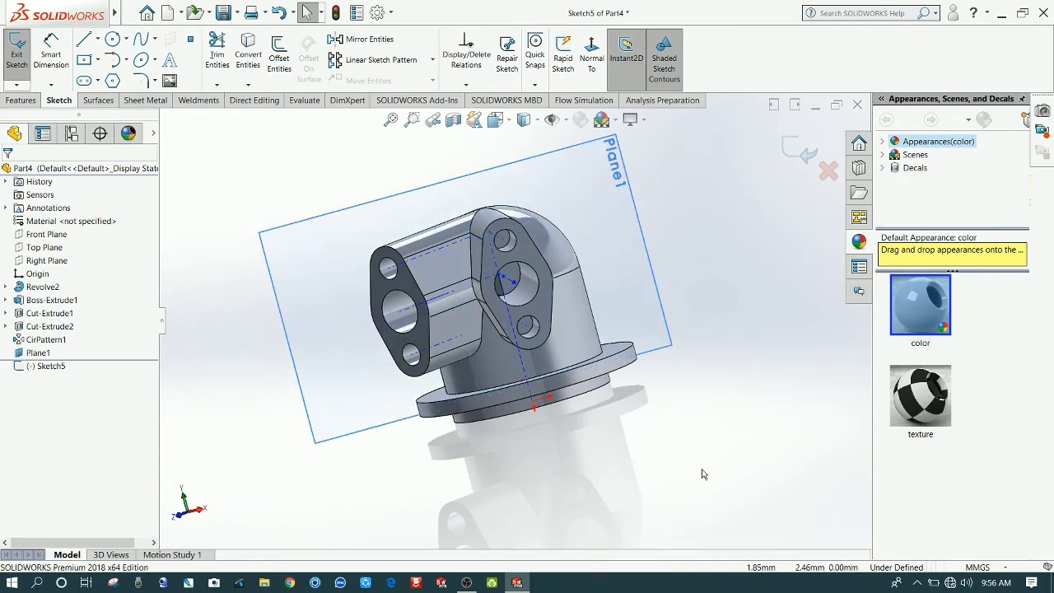
Step: Leave the empty sketch and start a new sketch on the 45° reference plane
middle_click_drag(703, 470, 728, 414)
left_click(588, 222)
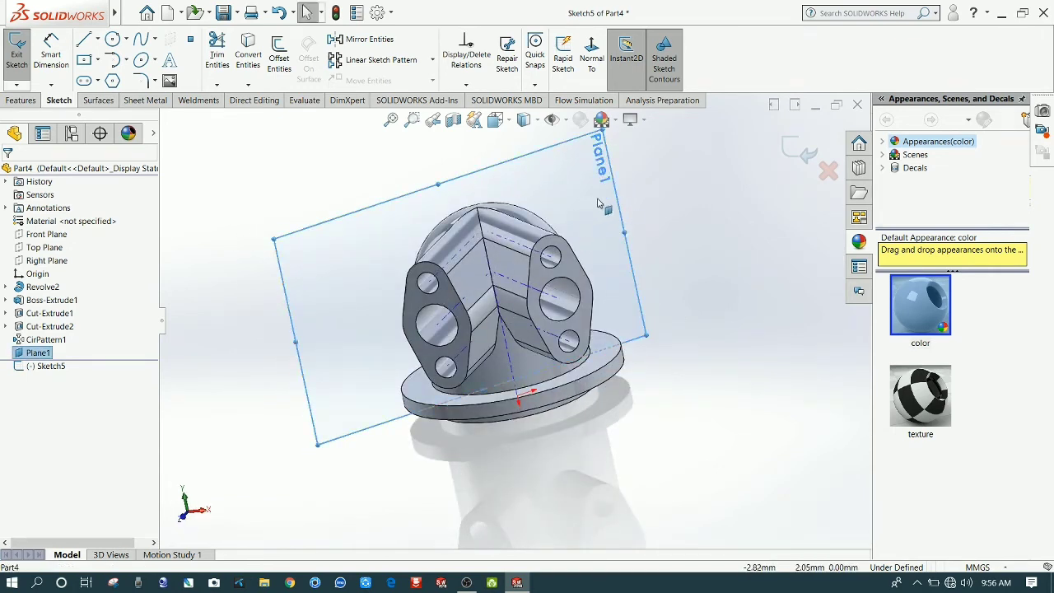
left_click(662, 190)
middle_click_drag(663, 189, 803, 204)
key("ctrl+b")
left_click(529, 175)
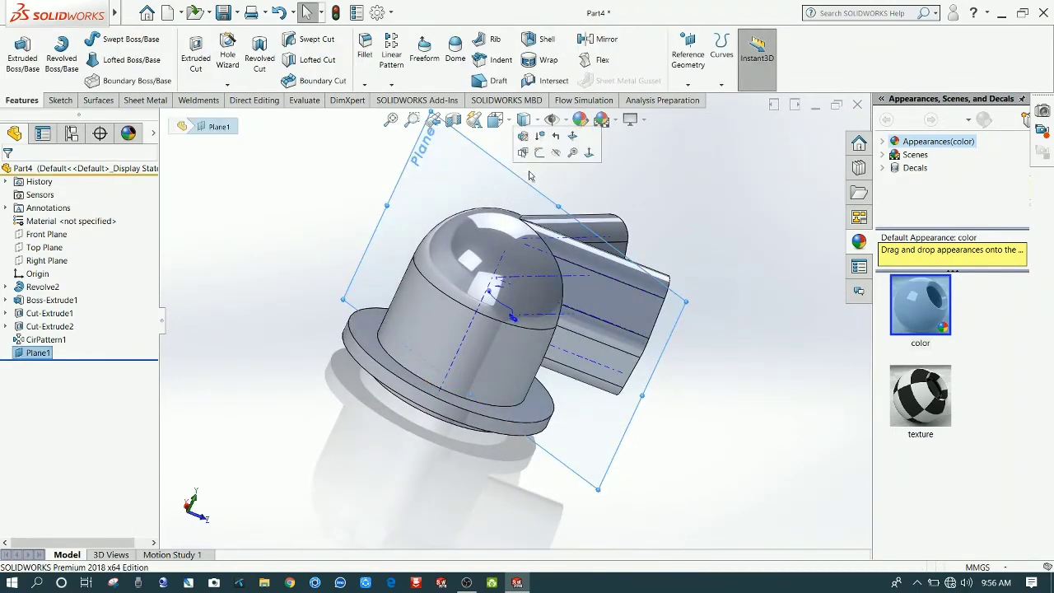
left_click(540, 153)
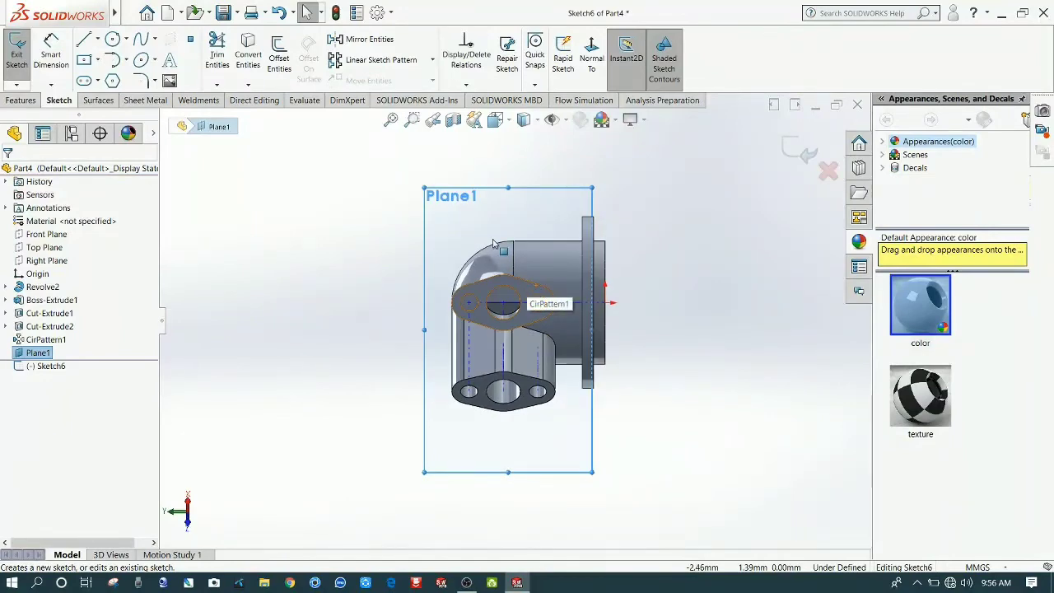
Step: Sketch an inclined line about 4.1 mm long from a point on the central axis near the dome's top, out past the boss end
scroll(495, 244, "down", 2)
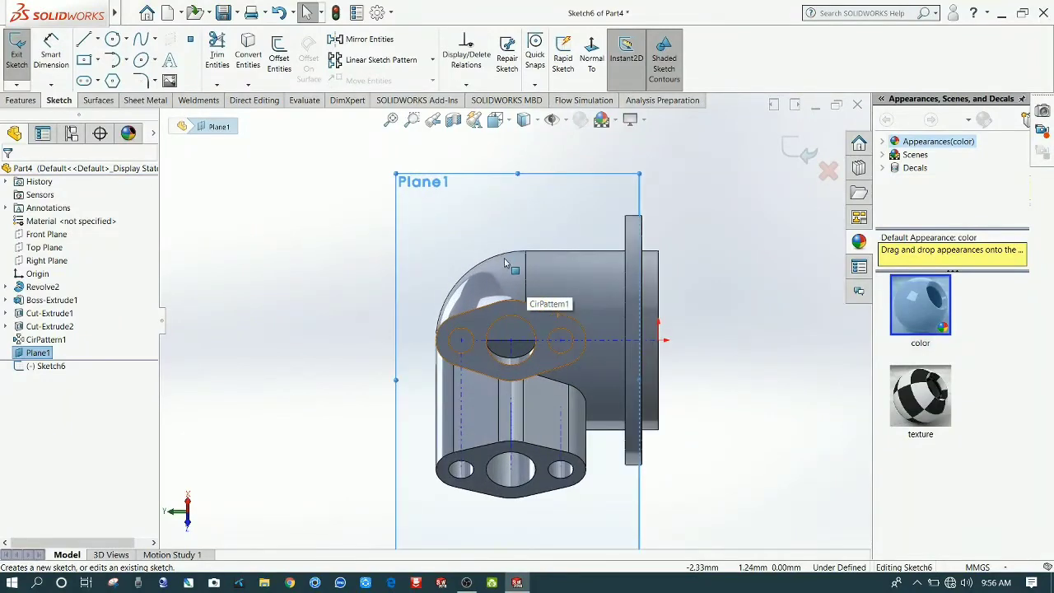
left_click(595, 76)
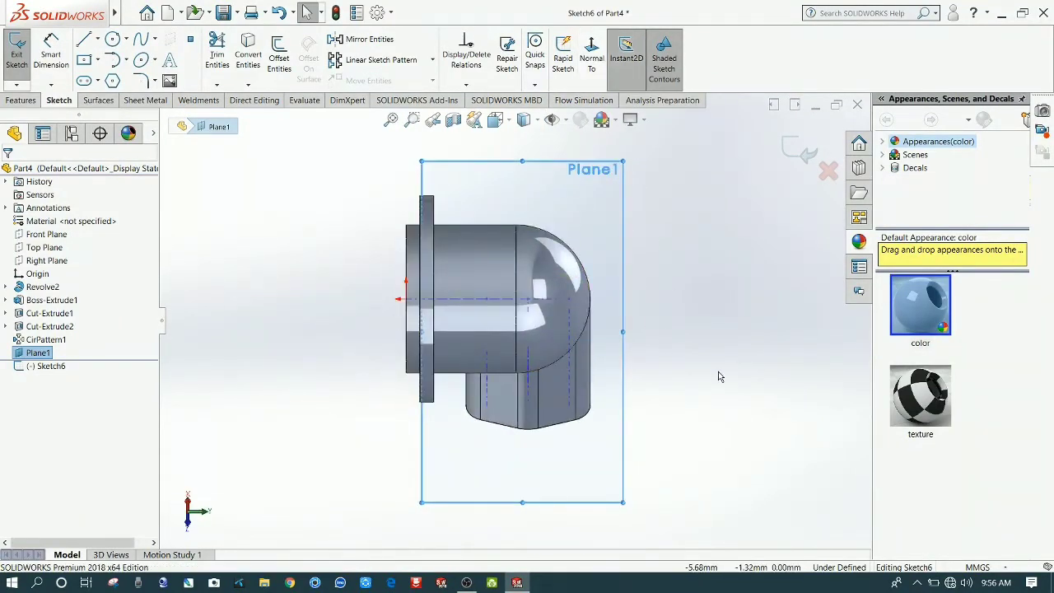
key("ctrl+8")
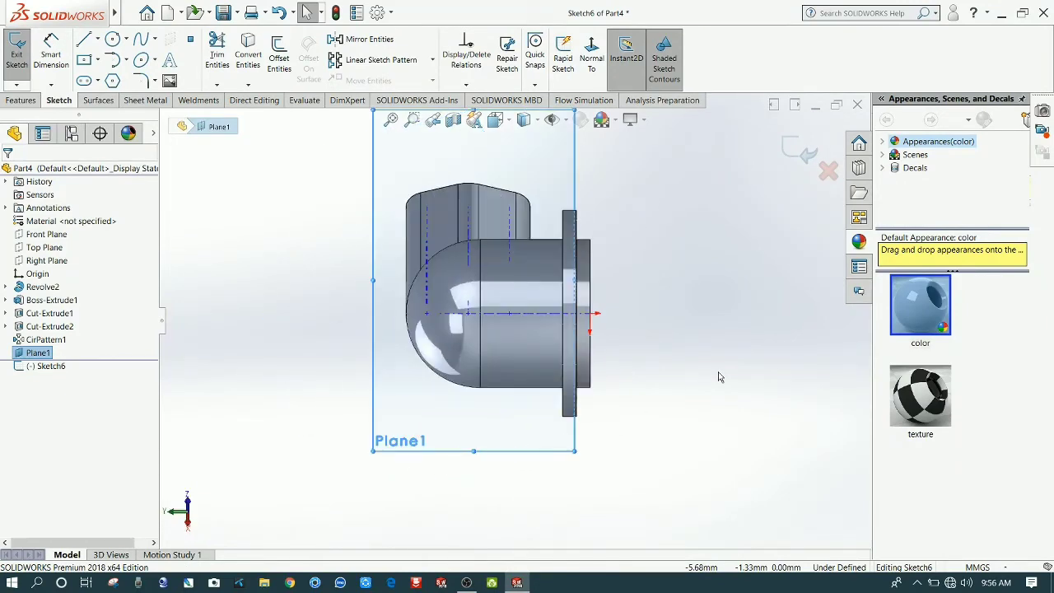
key("ctrl+8")
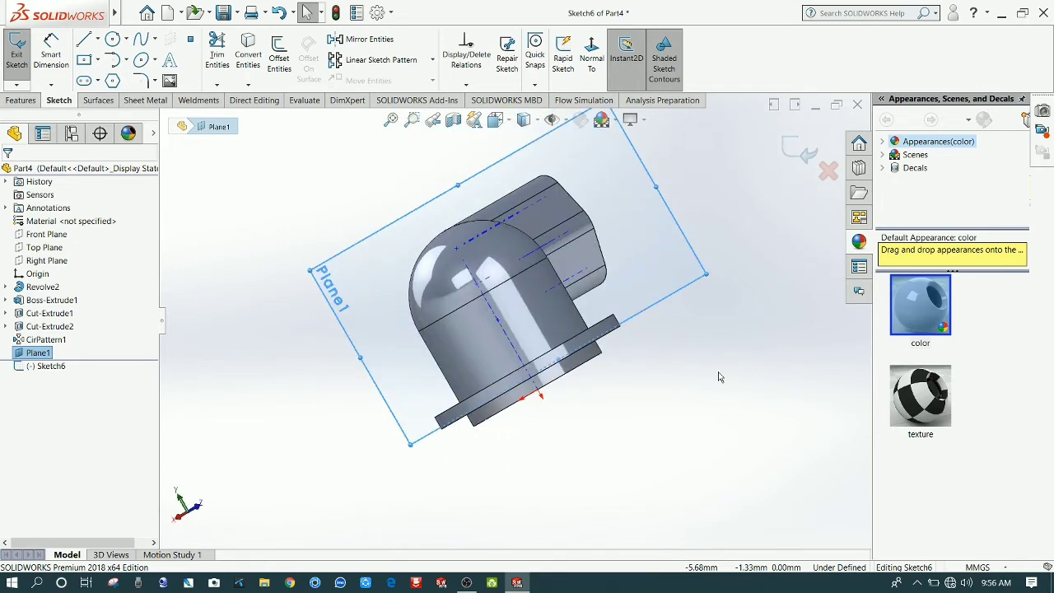
left_click(114, 43)
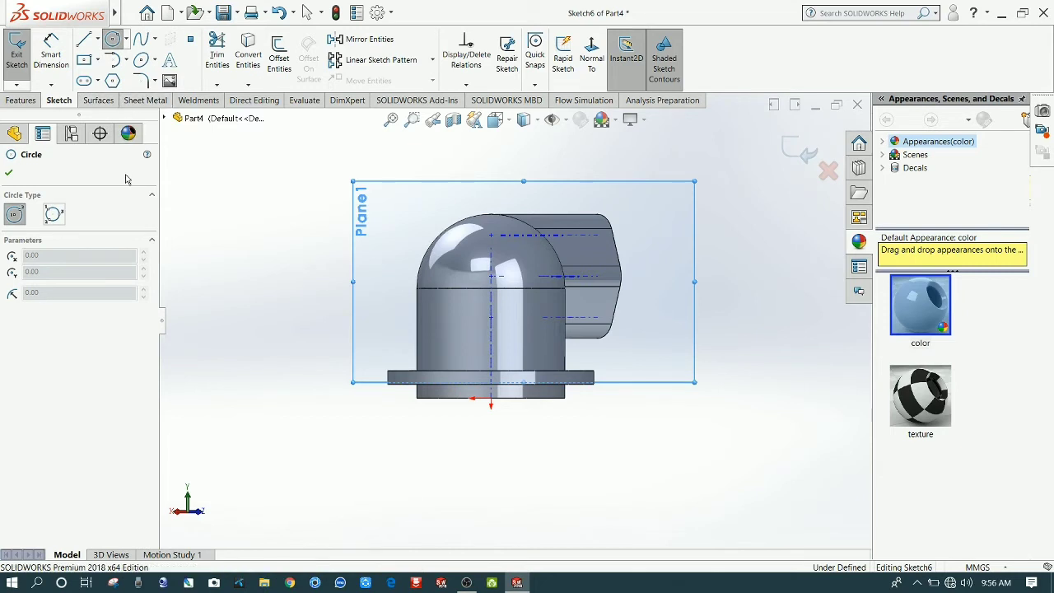
left_click(89, 43)
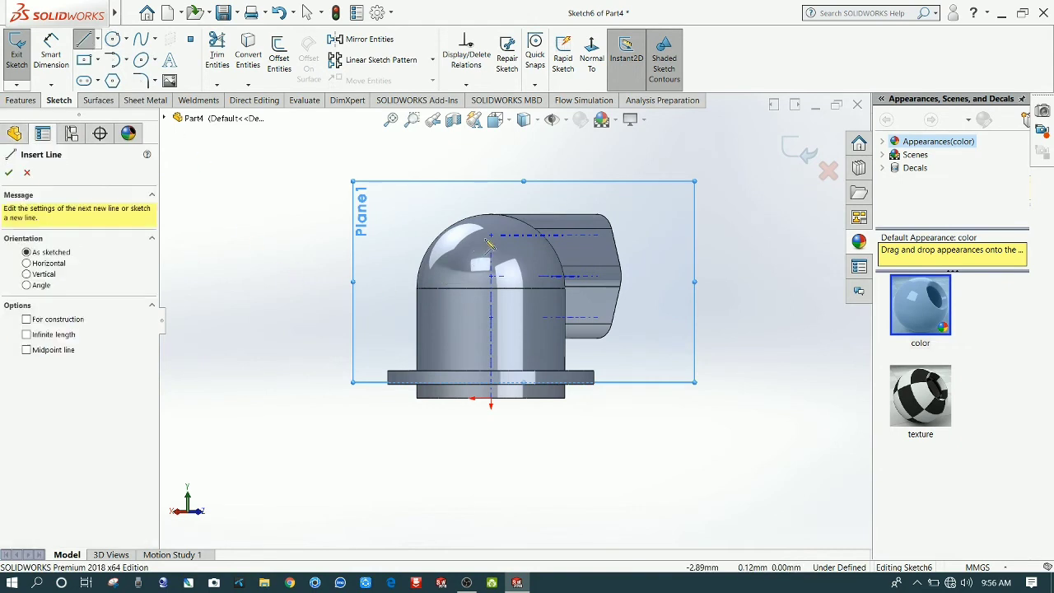
left_click(492, 237)
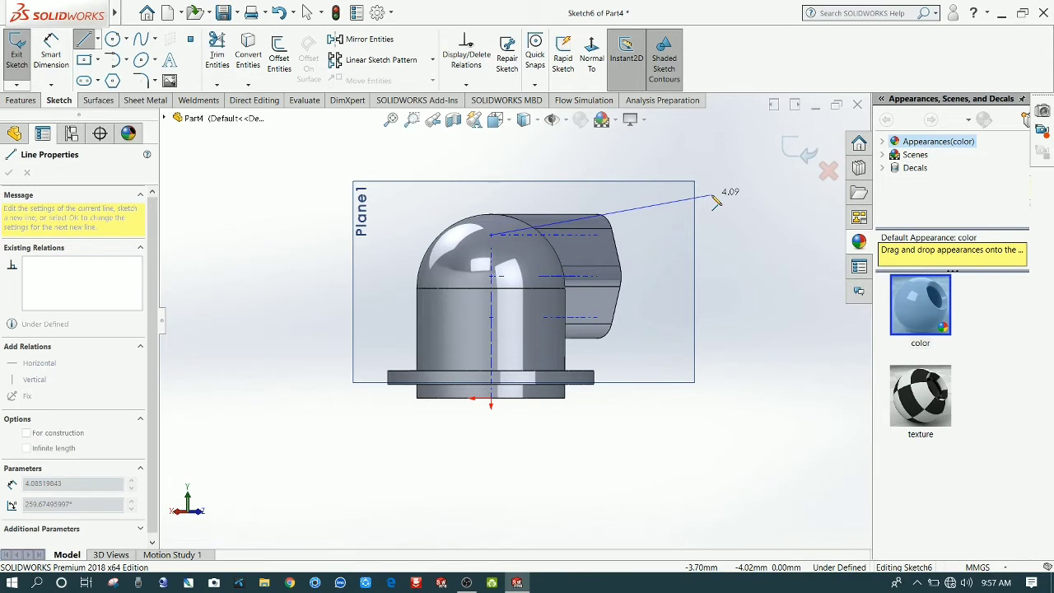
left_click(712, 196)
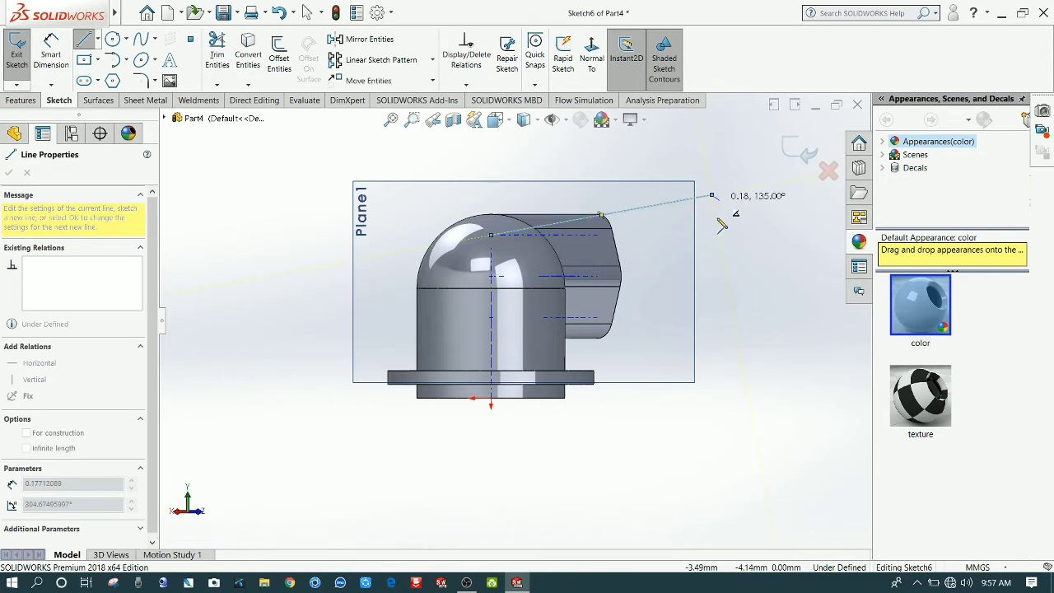
right_click(721, 224)
left_click(745, 270)
key("Escape")
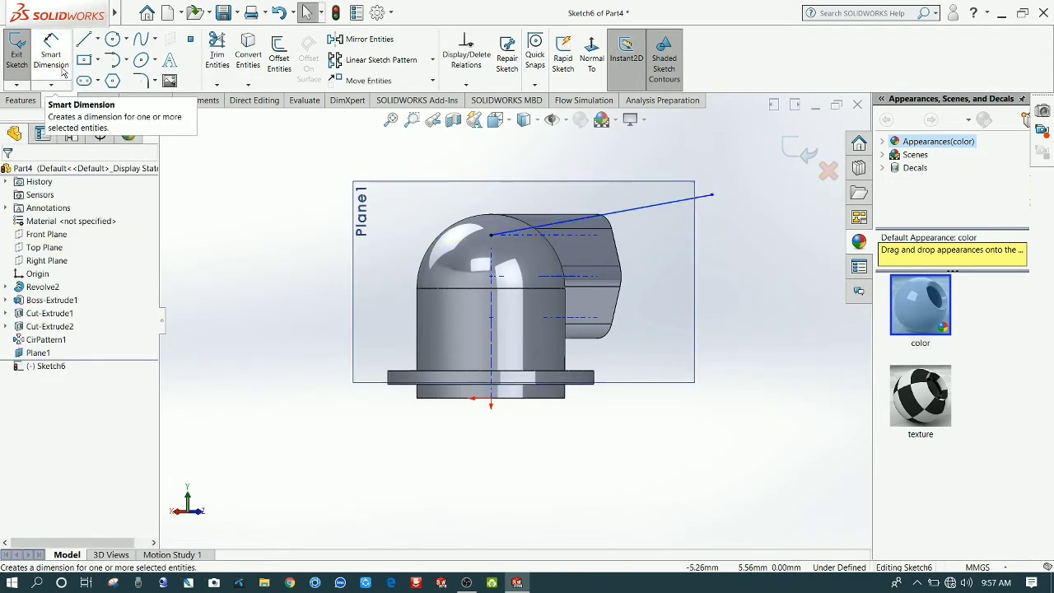
Step: Dimension the angle between the inclined line and the dome's horizontal base edge as 6°
left_click(62, 71)
left_click(519, 288)
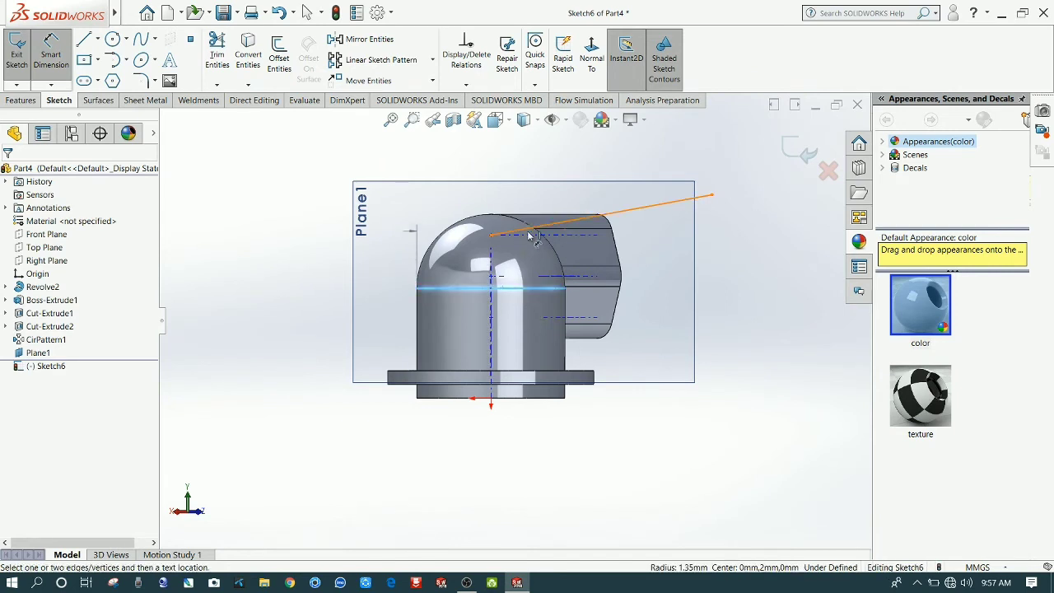
left_click(531, 235)
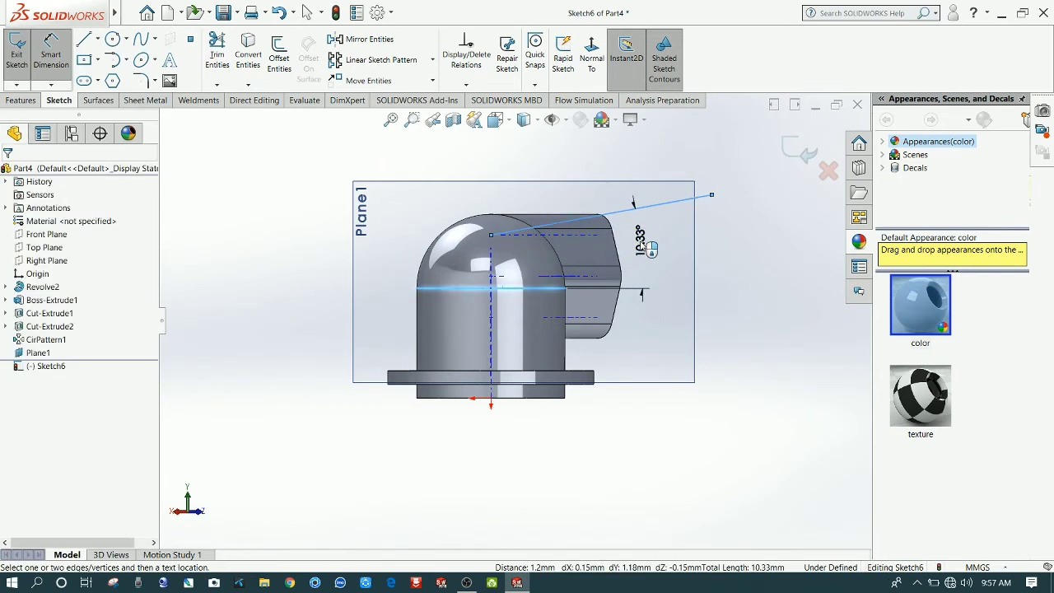
left_click(642, 246)
type("6")
key("Return")
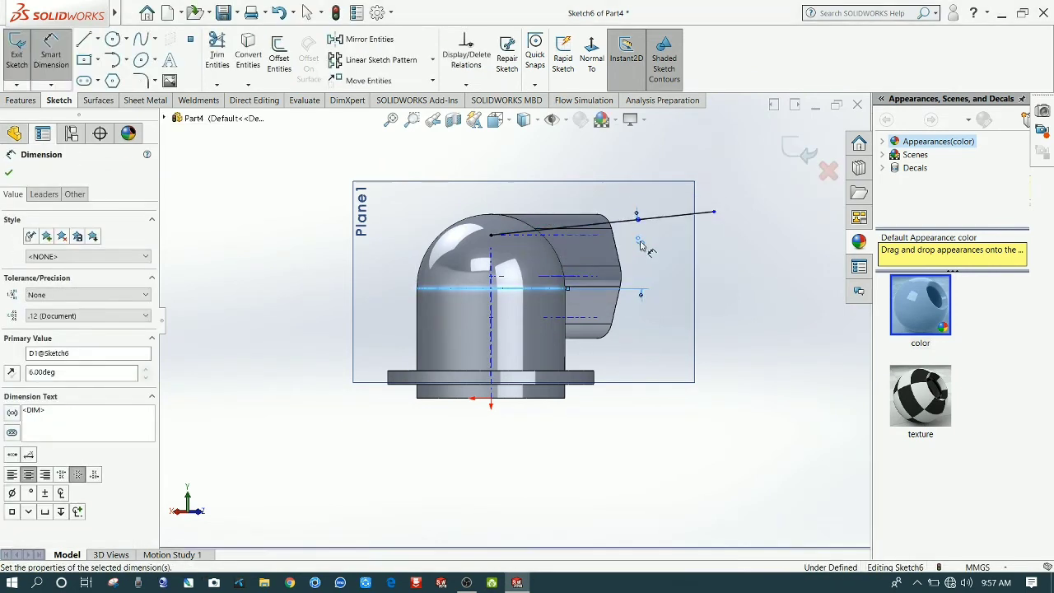
left_click(811, 352)
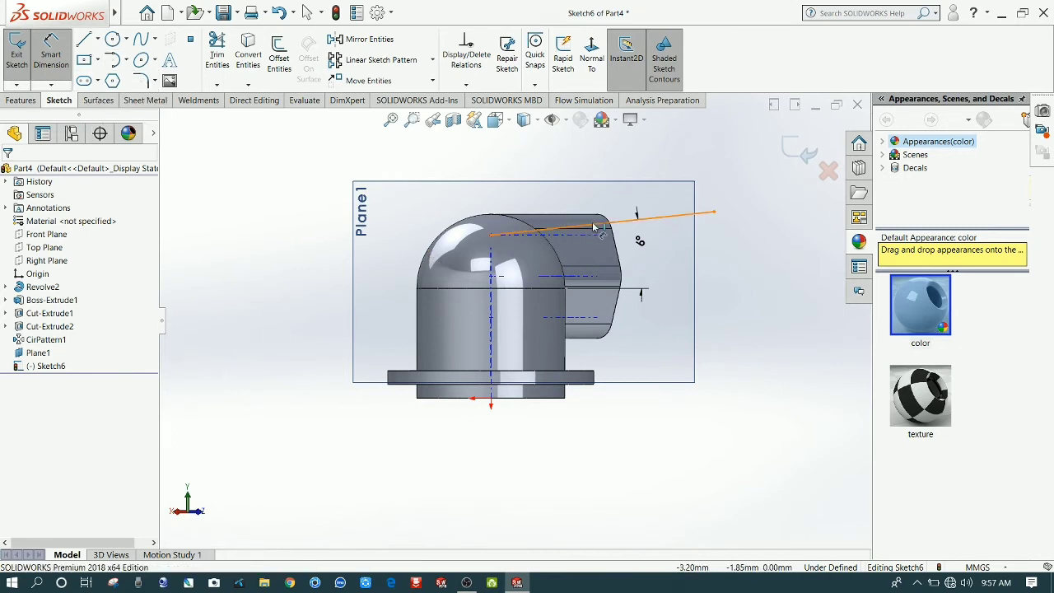
Step: Dimension the inclined line's horizontal extent from the central axis to its outer end as 2.4 mm
left_click(624, 221)
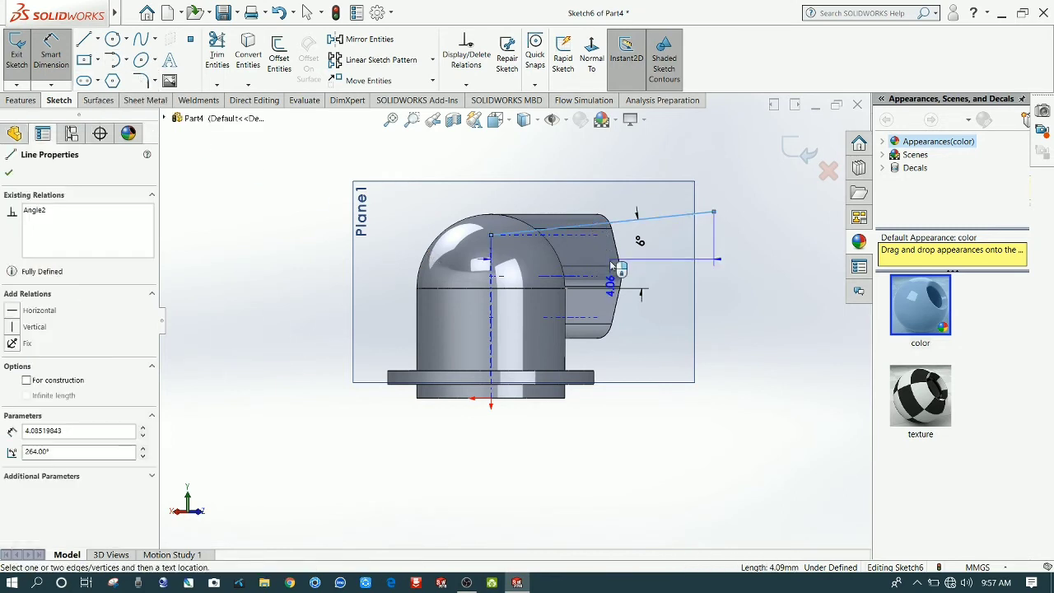
left_click(655, 447)
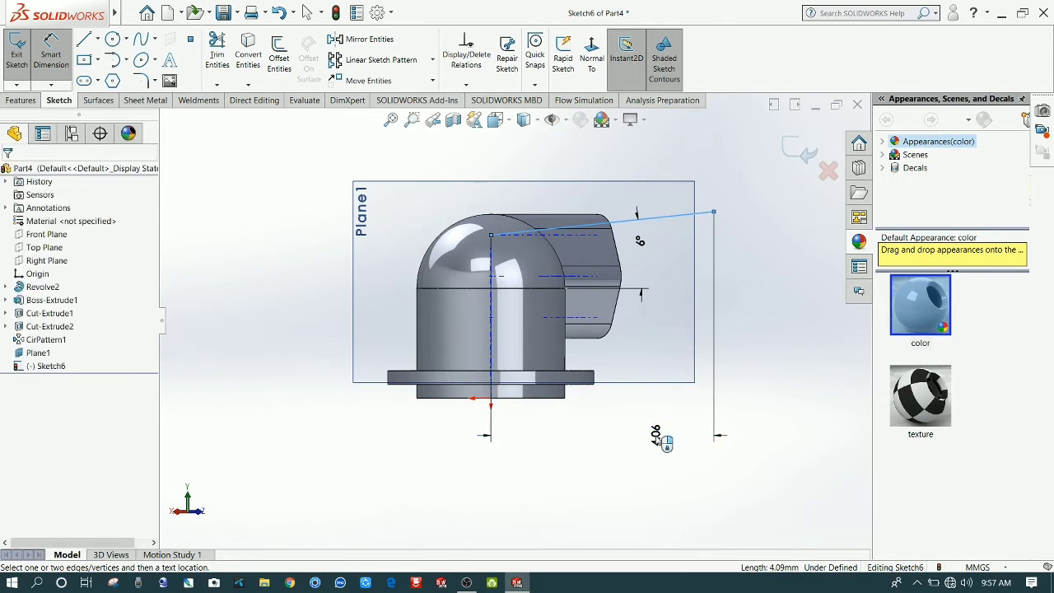
type("2.04")
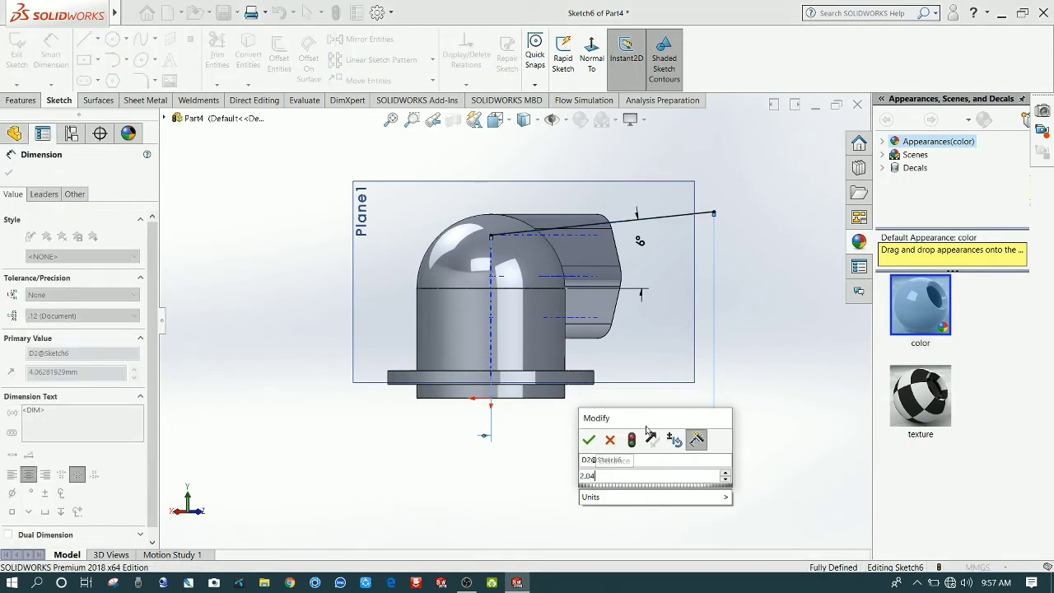
key("BackSpace")
key("BackSpace")
type("4")
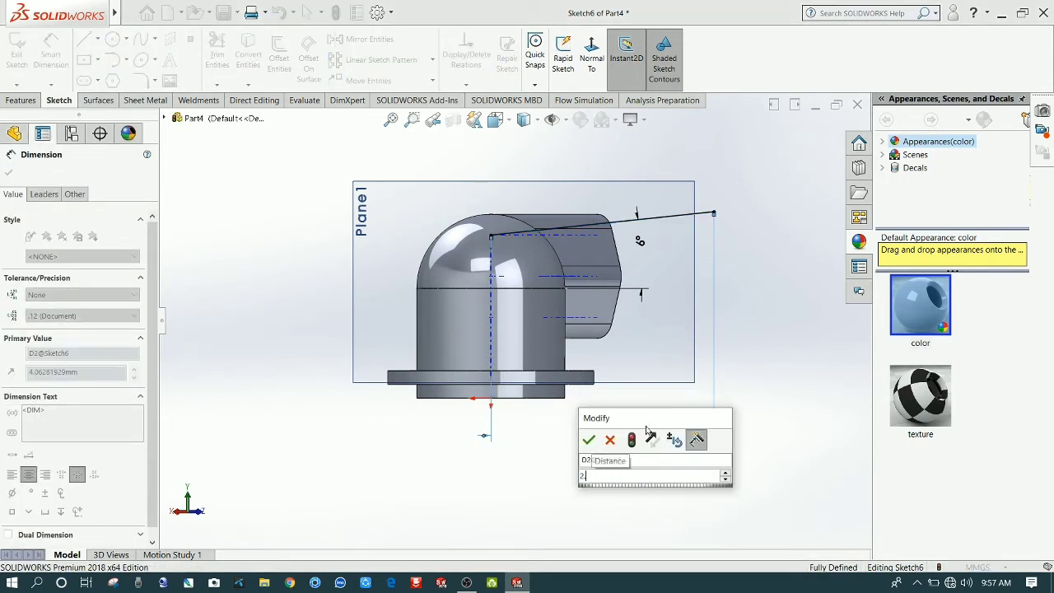
key("Return")
left_click(647, 430)
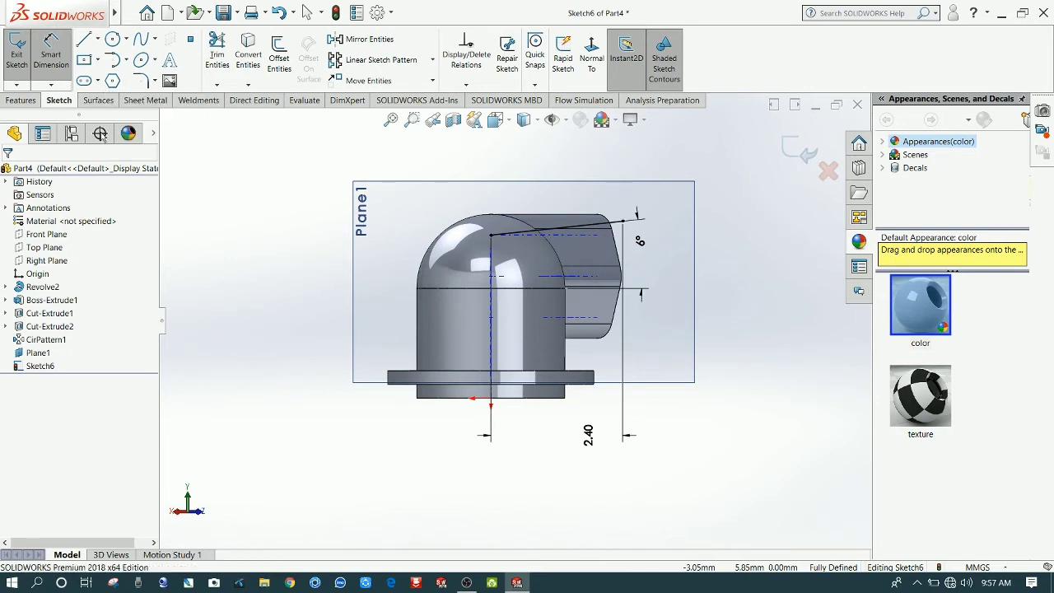
key("Escape")
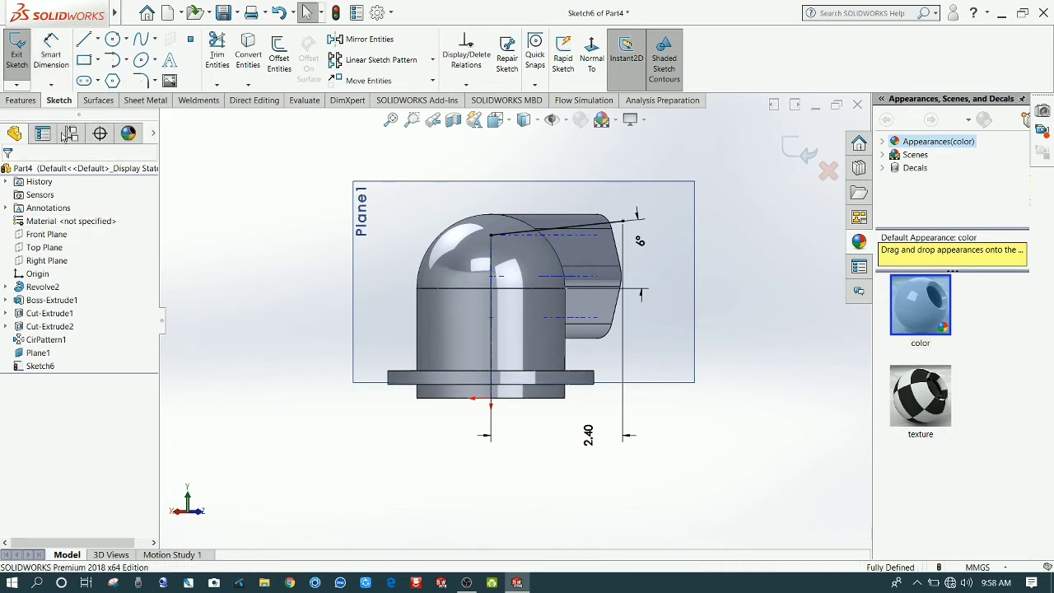
Step: Draw a 3 Point Corner Rectangle about 0.65 mm high on the upper side of the inclined line, using its full length as the base
left_click(97, 60)
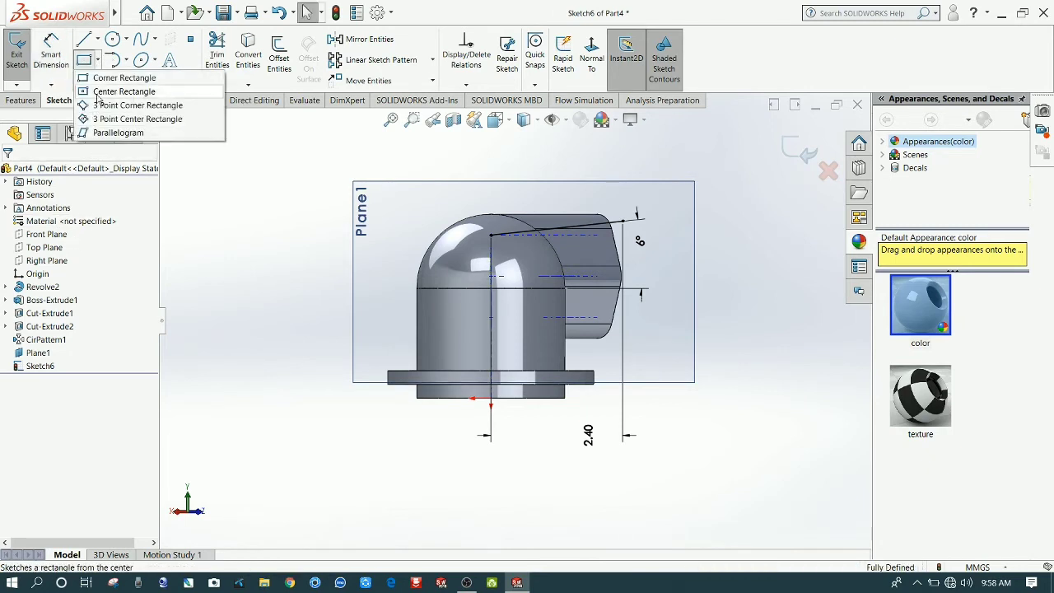
left_click(97, 107)
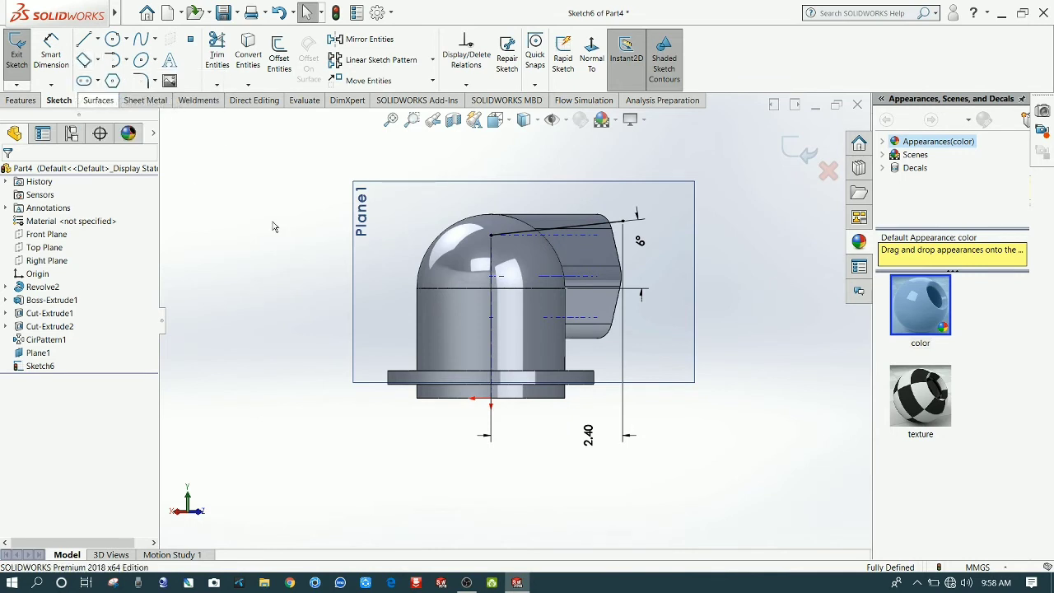
left_click(491, 235)
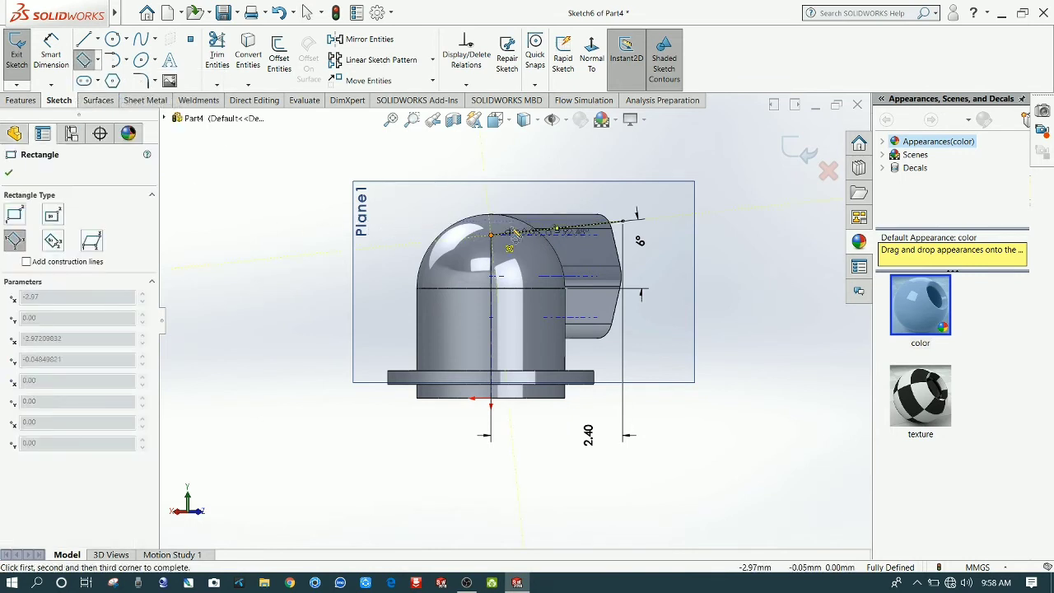
left_click(623, 220)
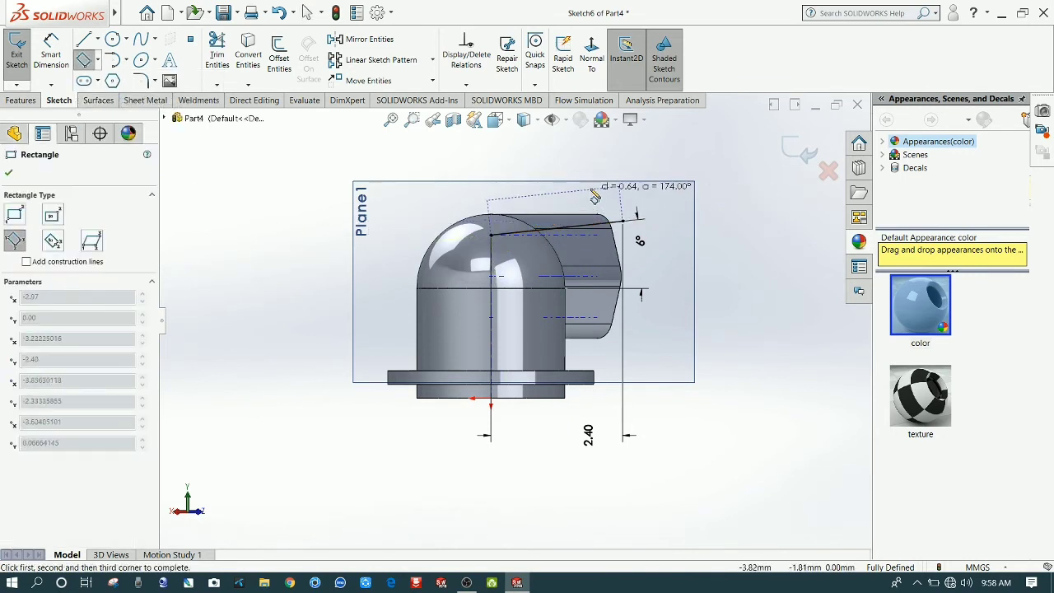
left_click(594, 195)
Step: Dimension the vertical extent of the rectangle's outer short side as 0.6 mm
left_click(50, 53)
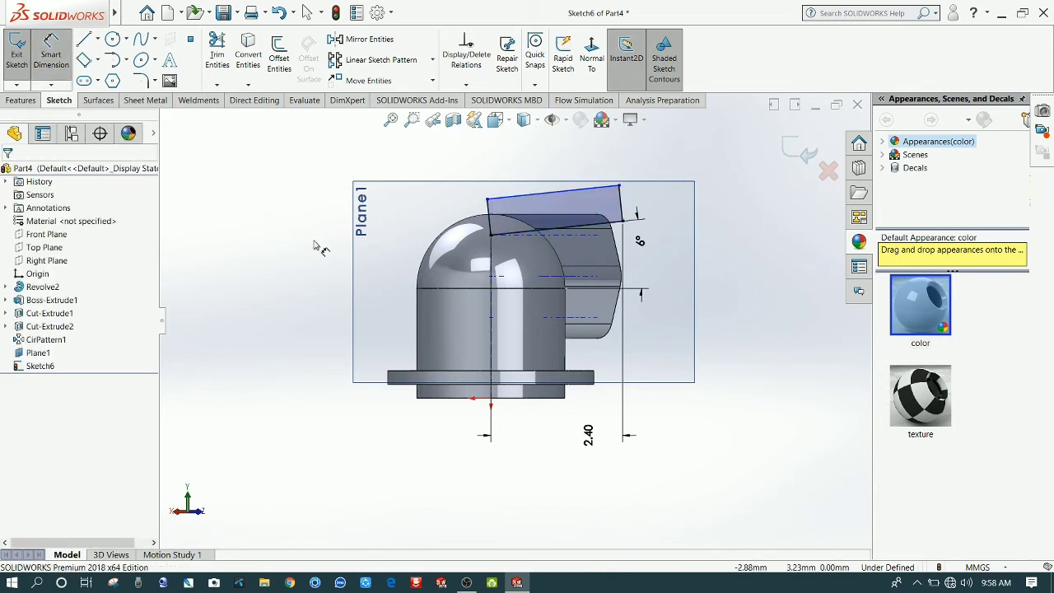
left_click(621, 202)
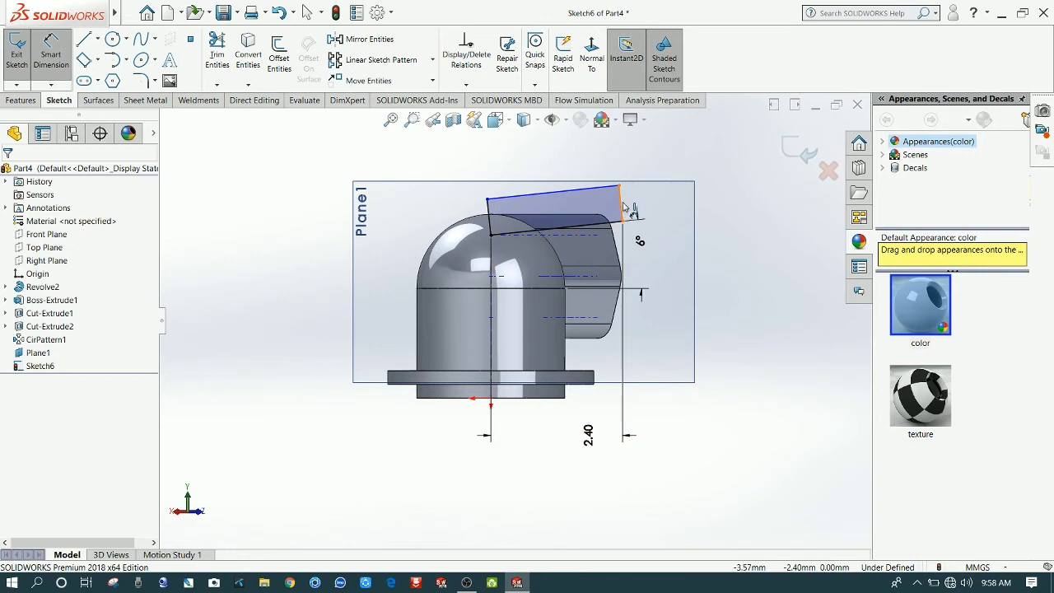
left_click(650, 206)
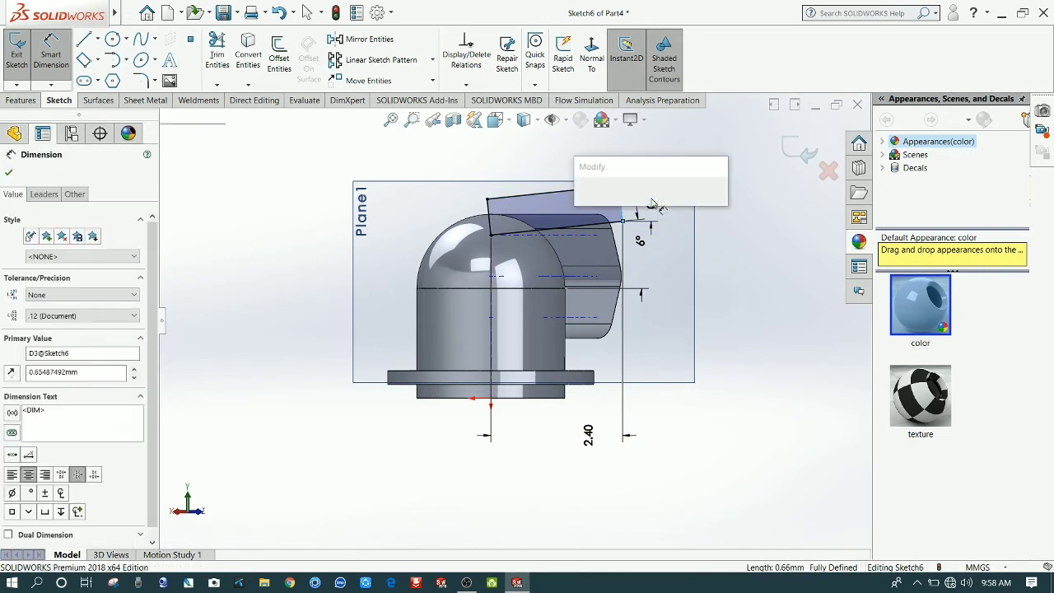
type("0.6")
key("Return")
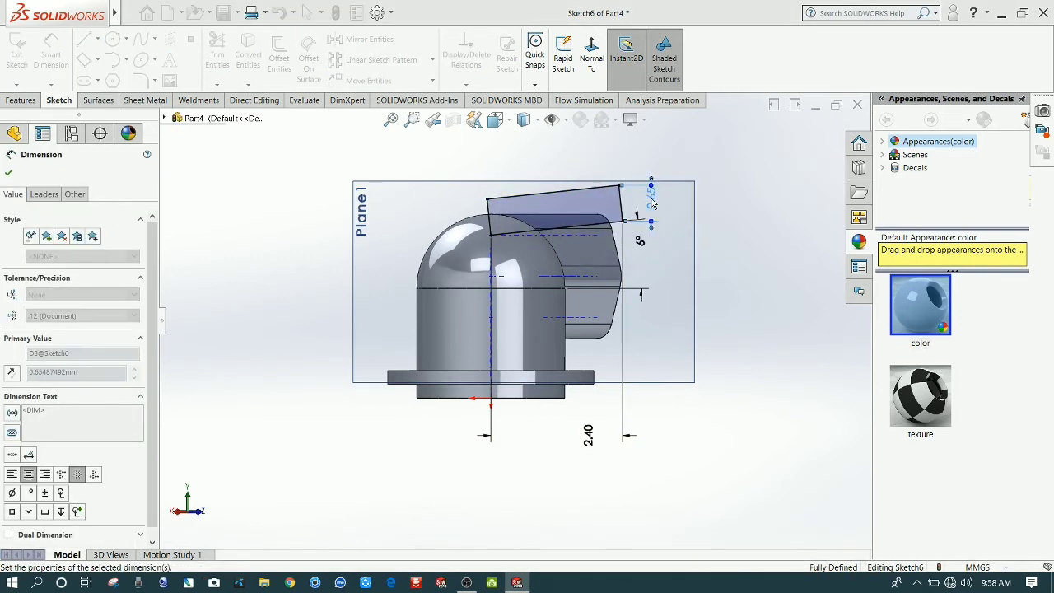
left_click(736, 227)
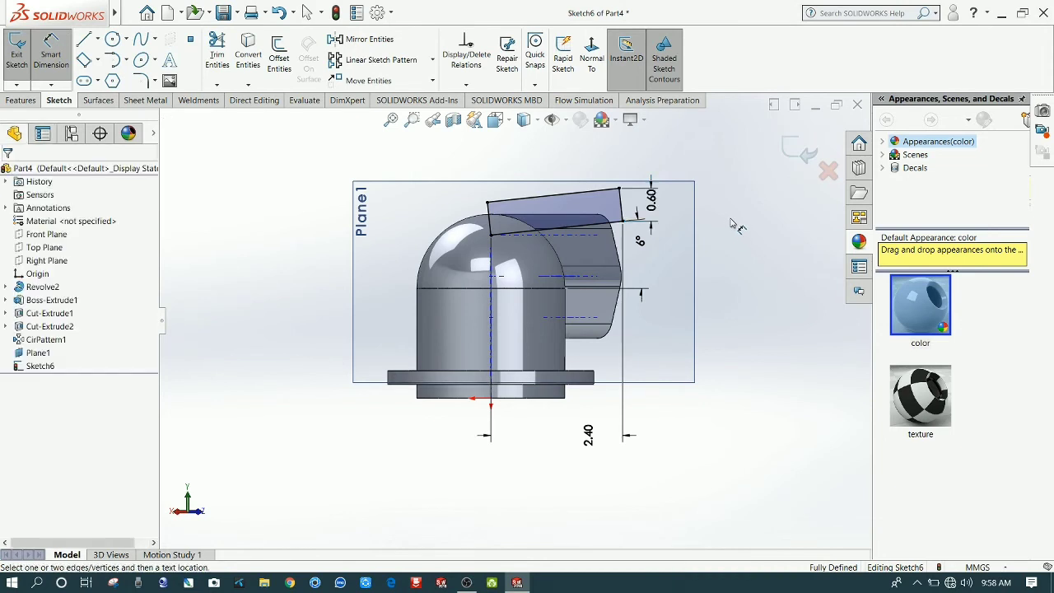
Step: Dimension the rectangle's lower corner on the central axis at 2.35 mm above the bottom edge of the flanged base
left_click(491, 235)
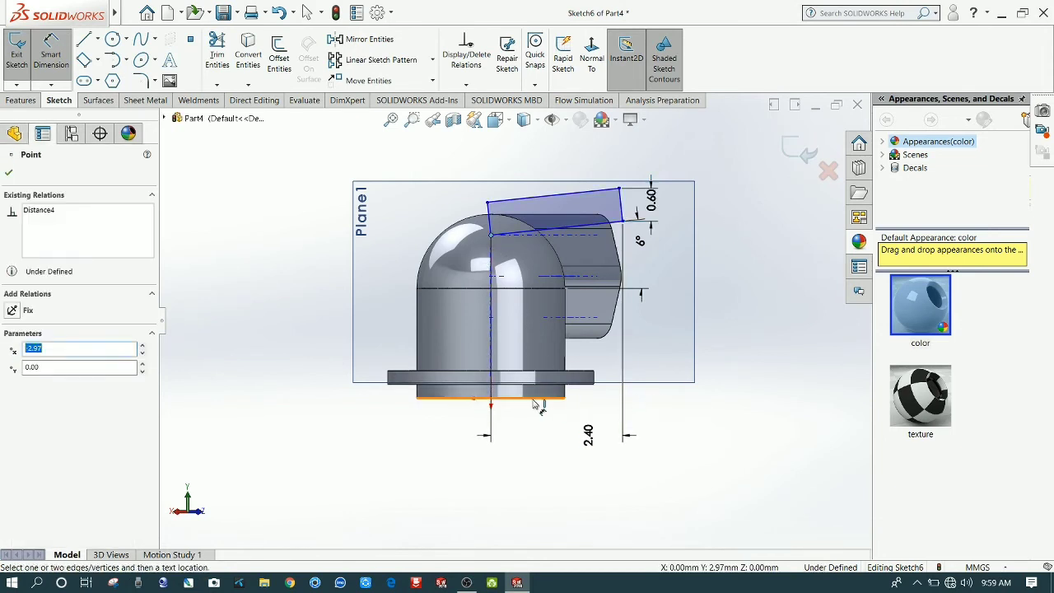
left_click(563, 398)
left_click(749, 365)
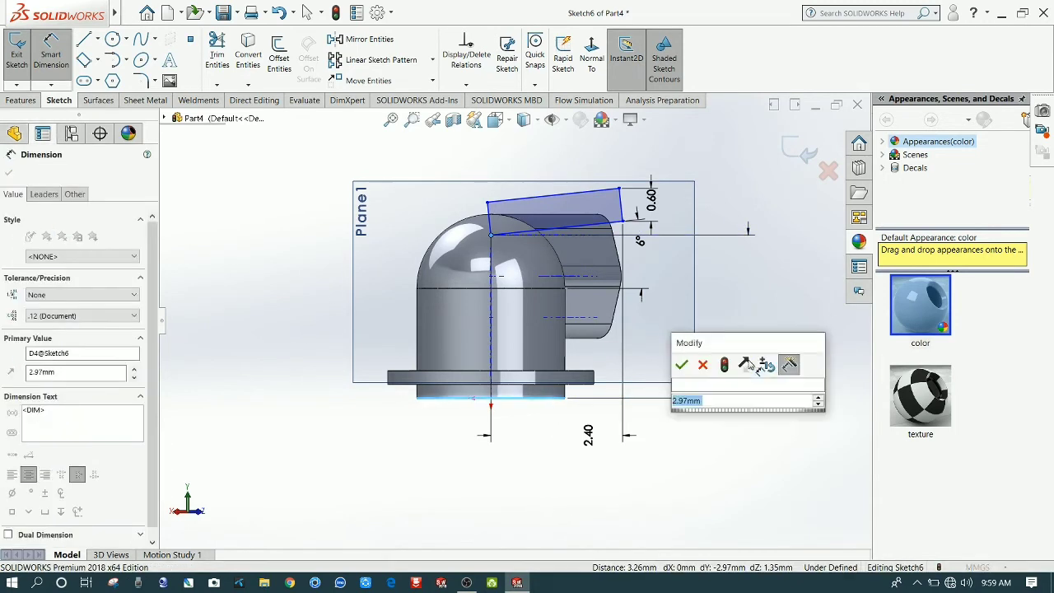
type("2")
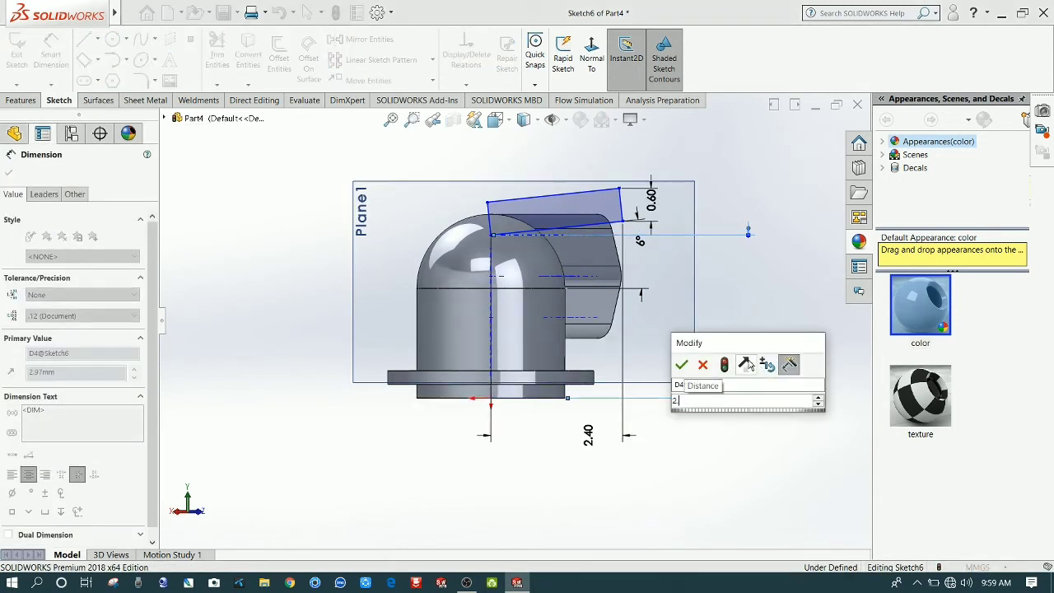
type(".35")
key("Return")
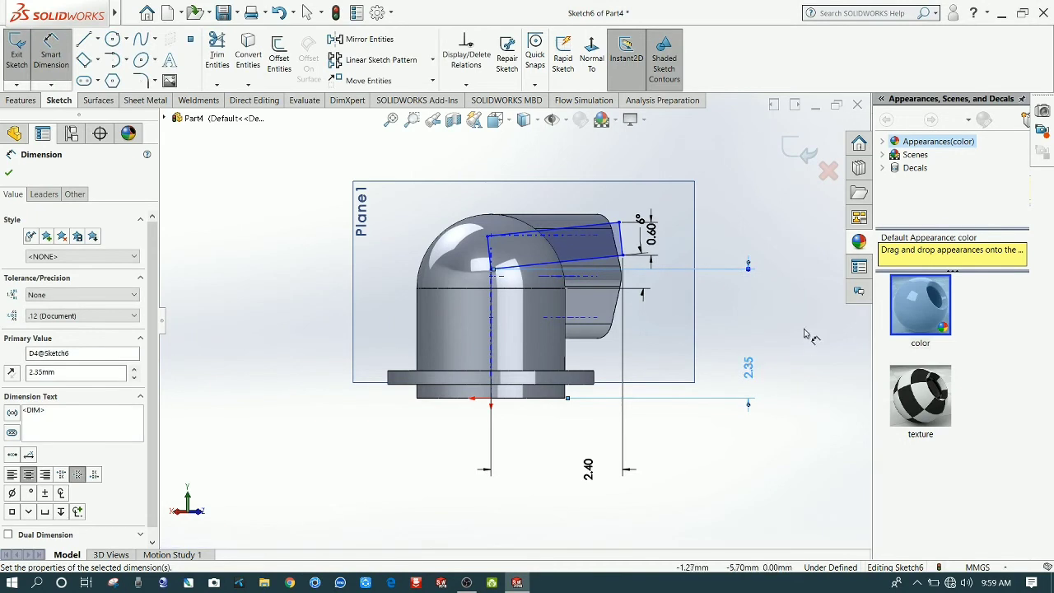
left_click(793, 321)
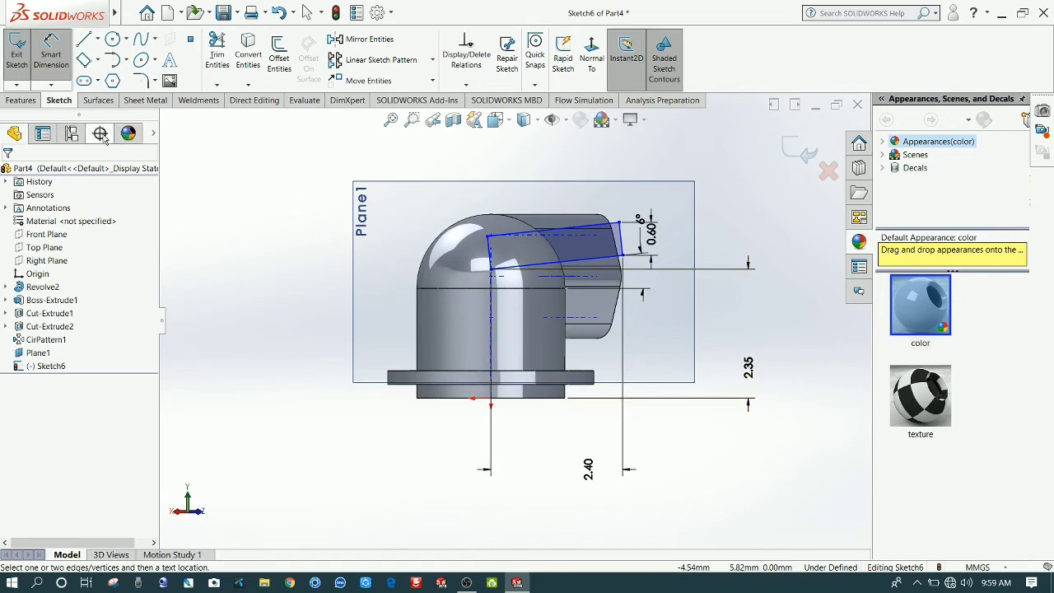
Step: Revolve the inclined rectangle region 360° about its lower inclined line as a boss merged with the body
left_click(24, 101)
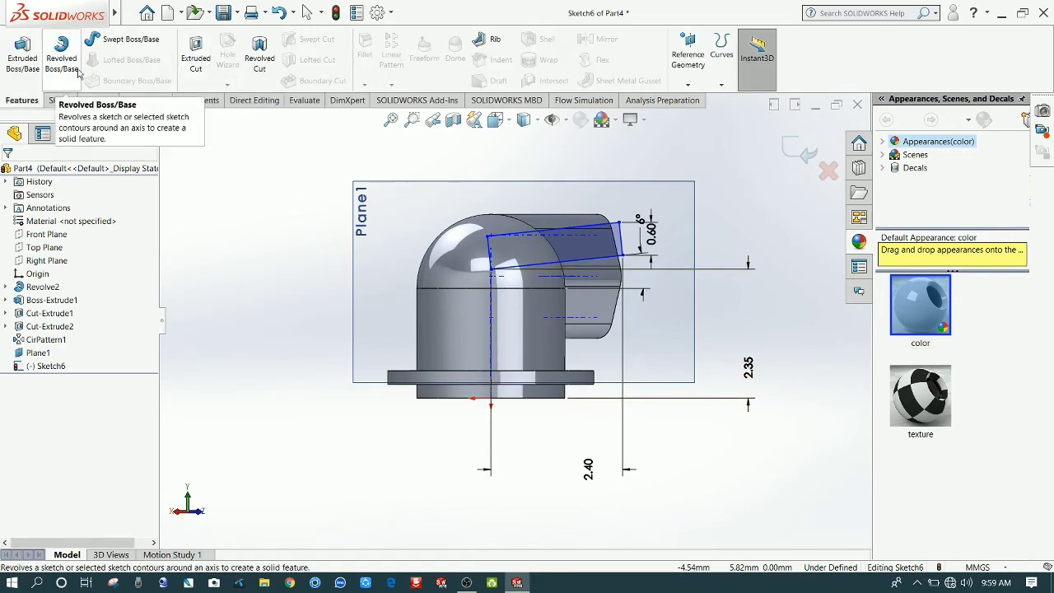
left_click(62, 76)
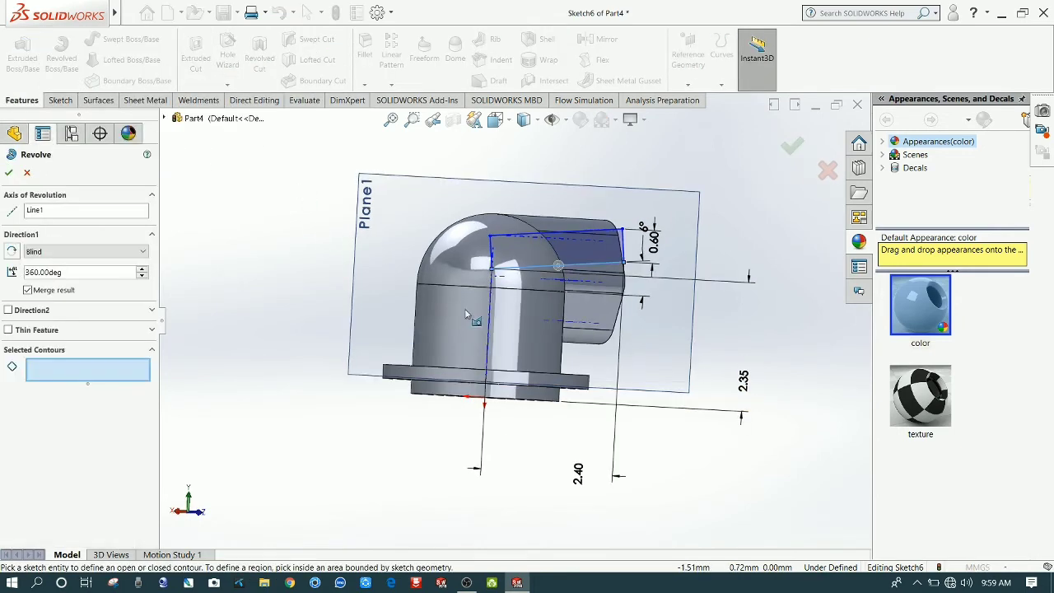
left_click(557, 248)
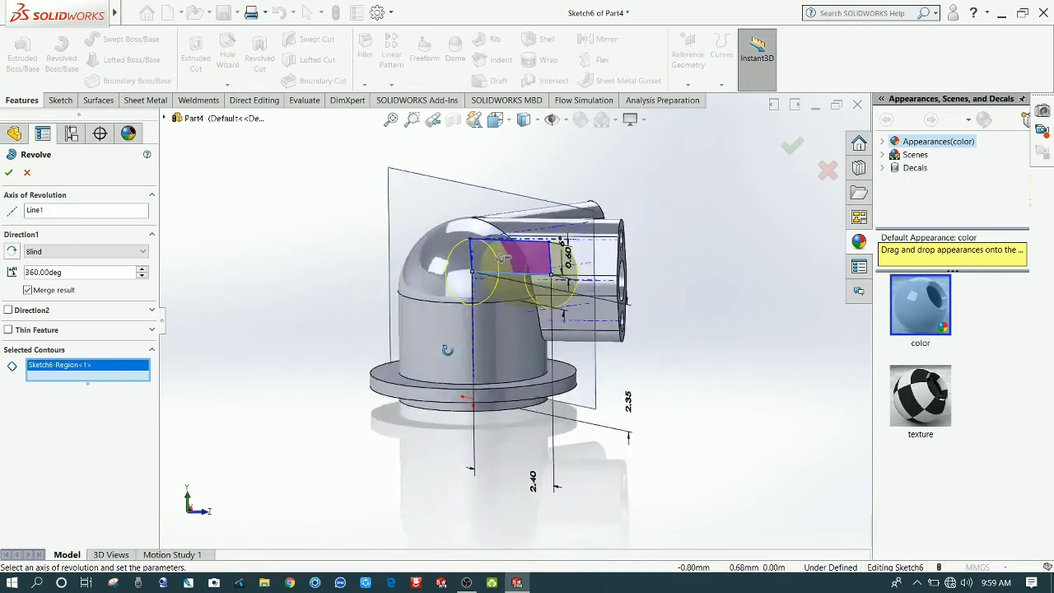
left_click(10, 173)
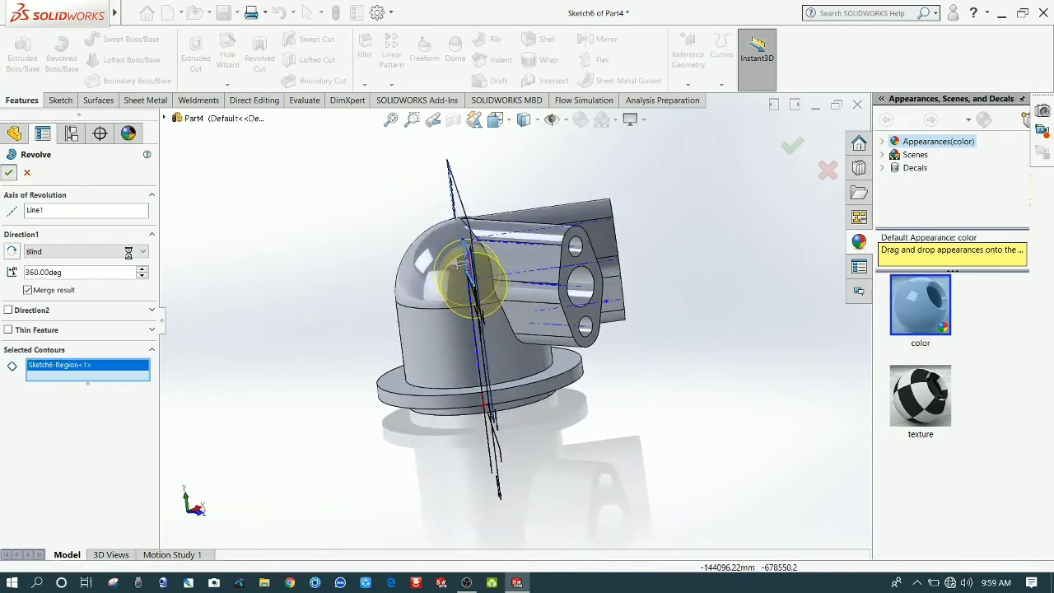
middle_click_drag(266, 306, 262, 302)
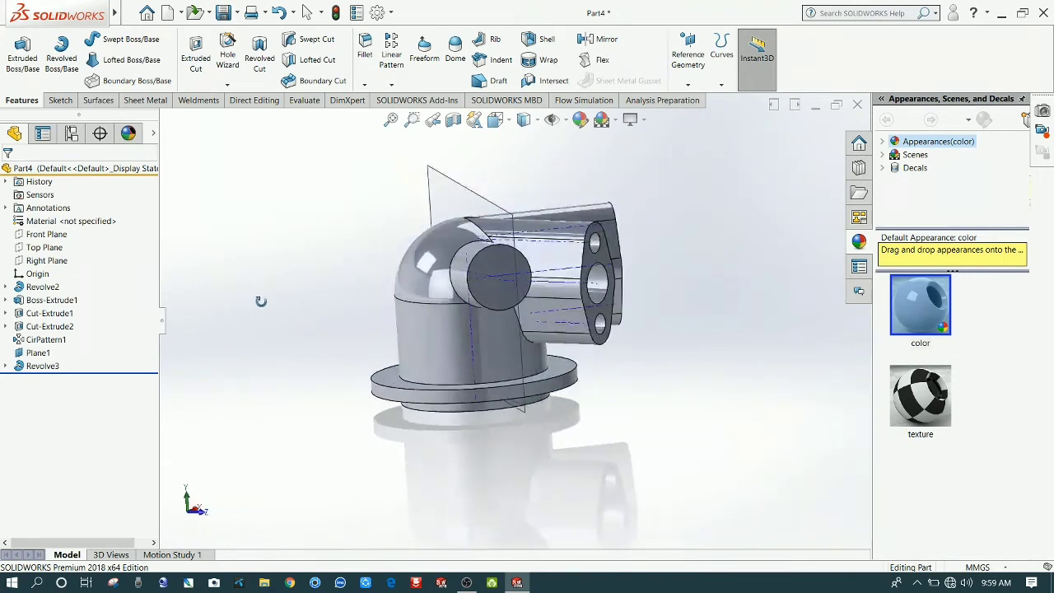
Step: Hide all sketches and reference geometry in the view and examine the round end face of the new inclined boss
left_click(551, 120)
middle_click_drag(753, 330, 651, 359)
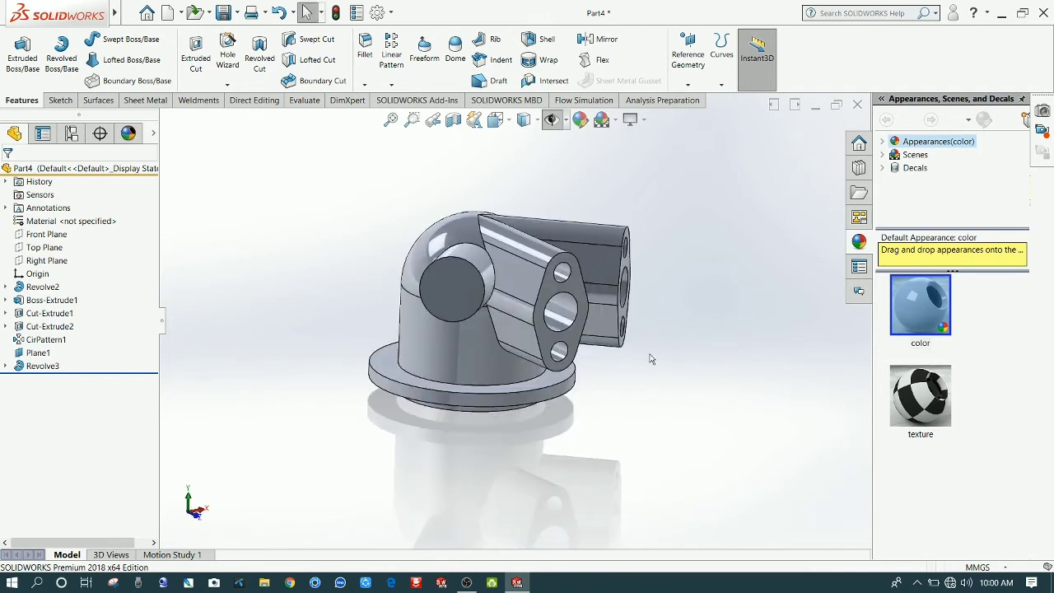
left_click(451, 300)
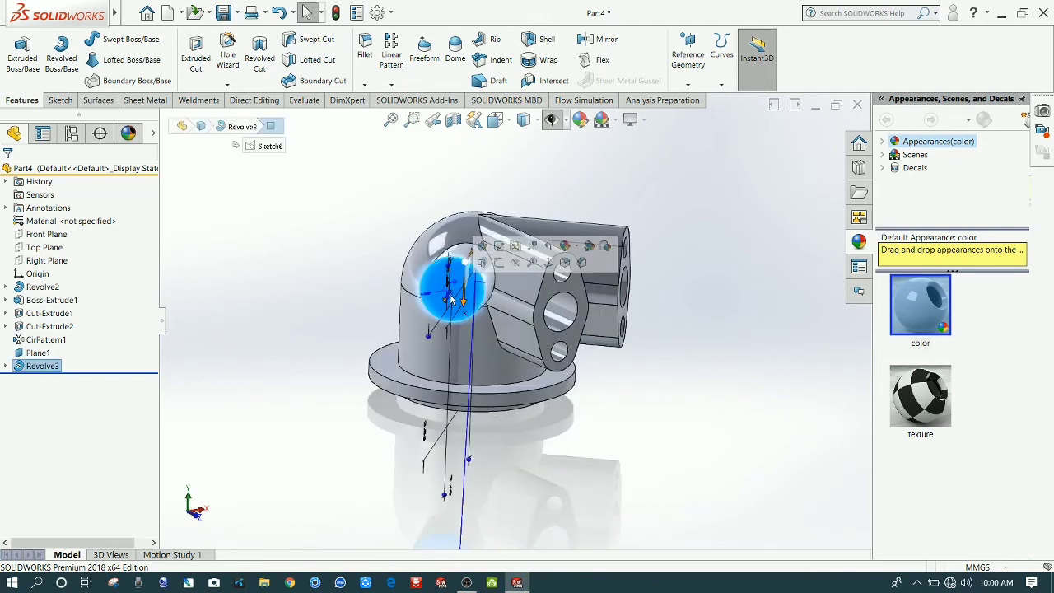
left_click(280, 379)
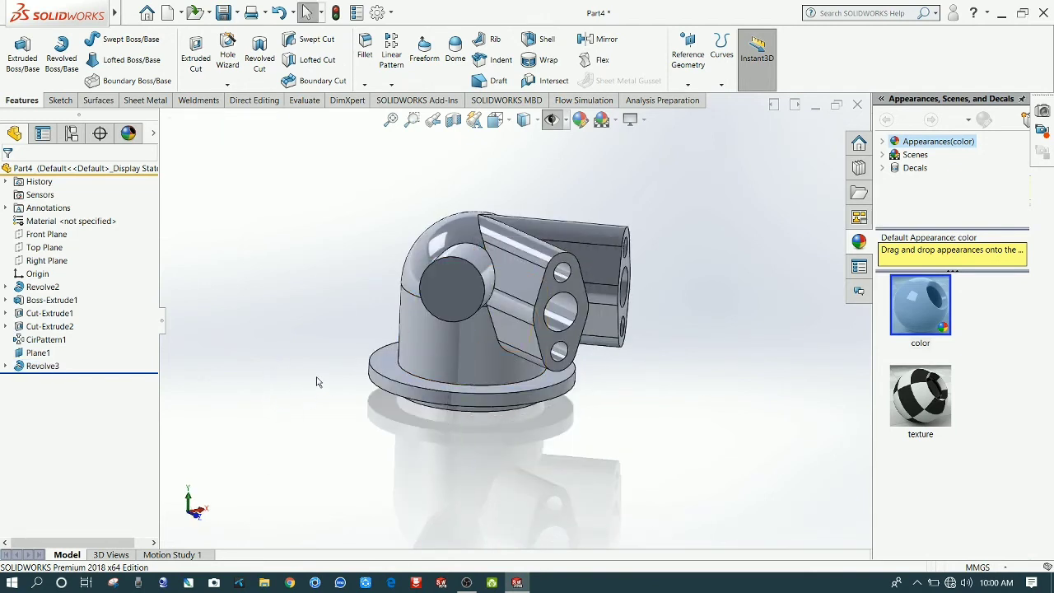
Step: Show Sketch1, the profile sketch of the domed base revolve, and hide the 45° plane
left_click(6, 287)
right_click(52, 300)
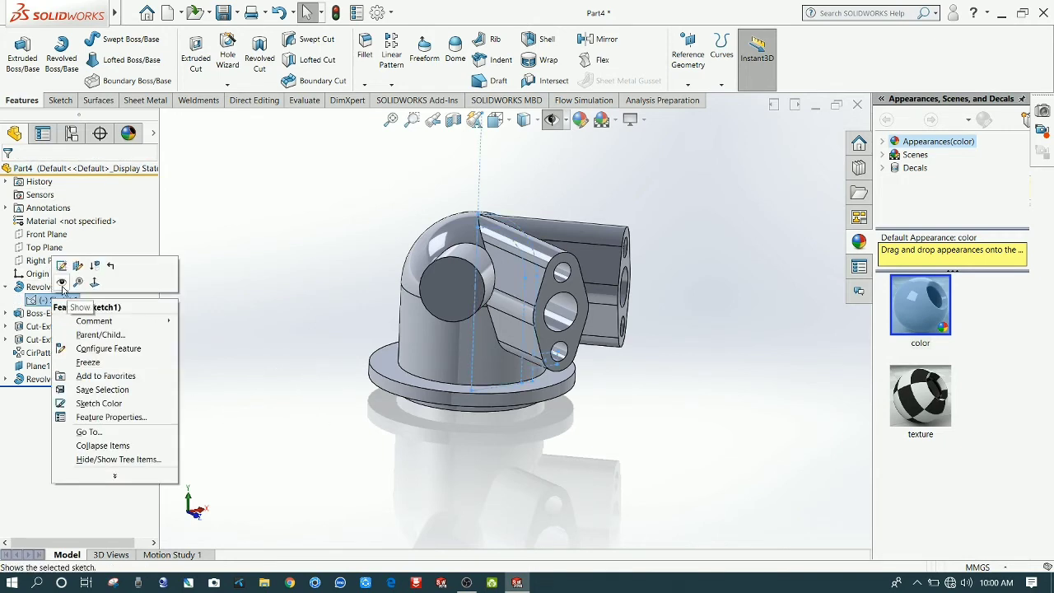
left_click(63, 285)
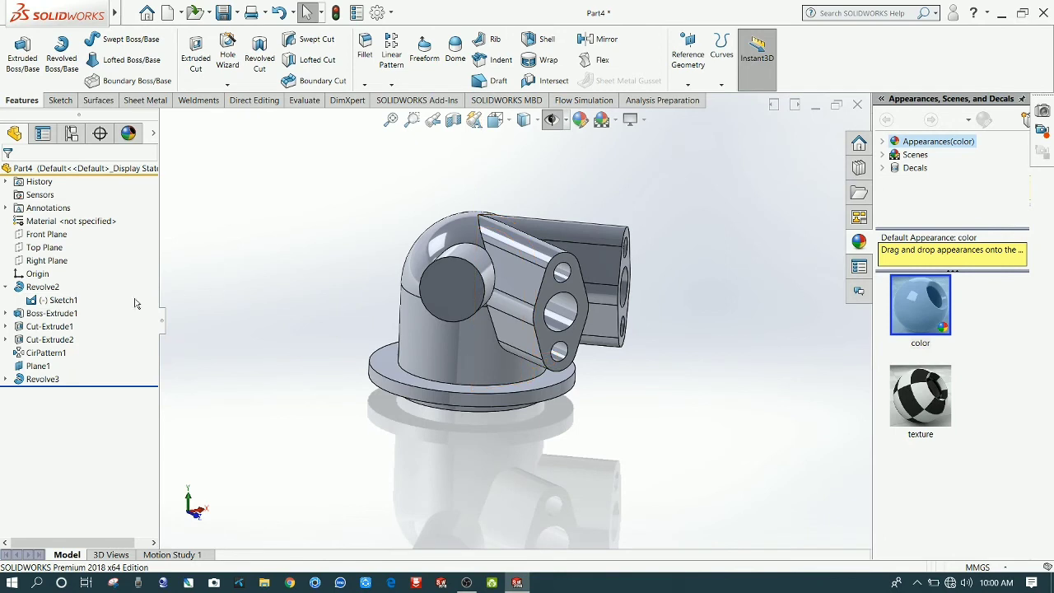
right_click(59, 300)
left_click(79, 284)
middle_click_drag(326, 205, 305, 206)
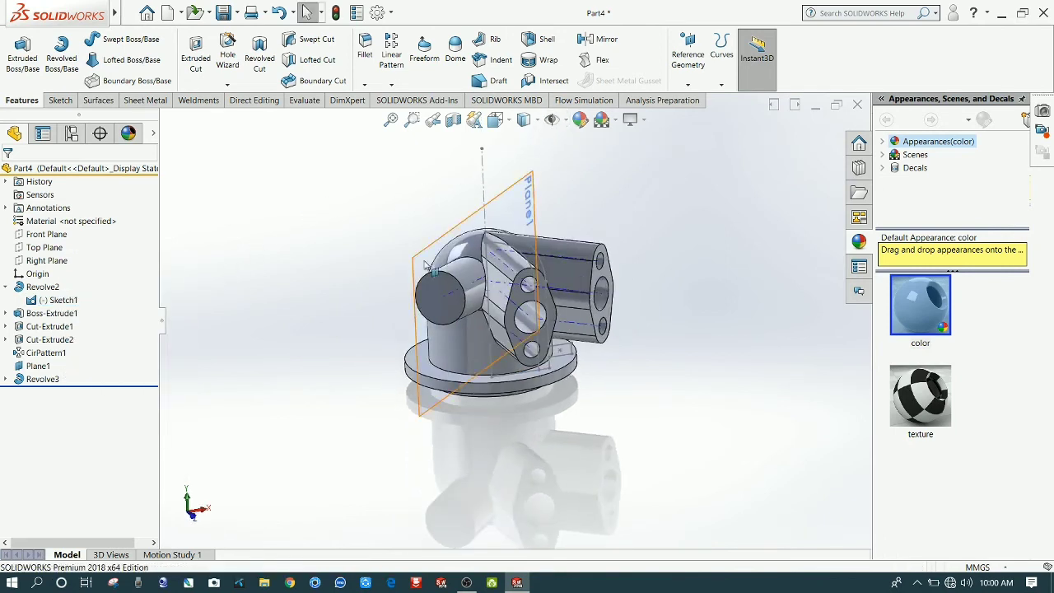
right_click(498, 216)
left_click(540, 199)
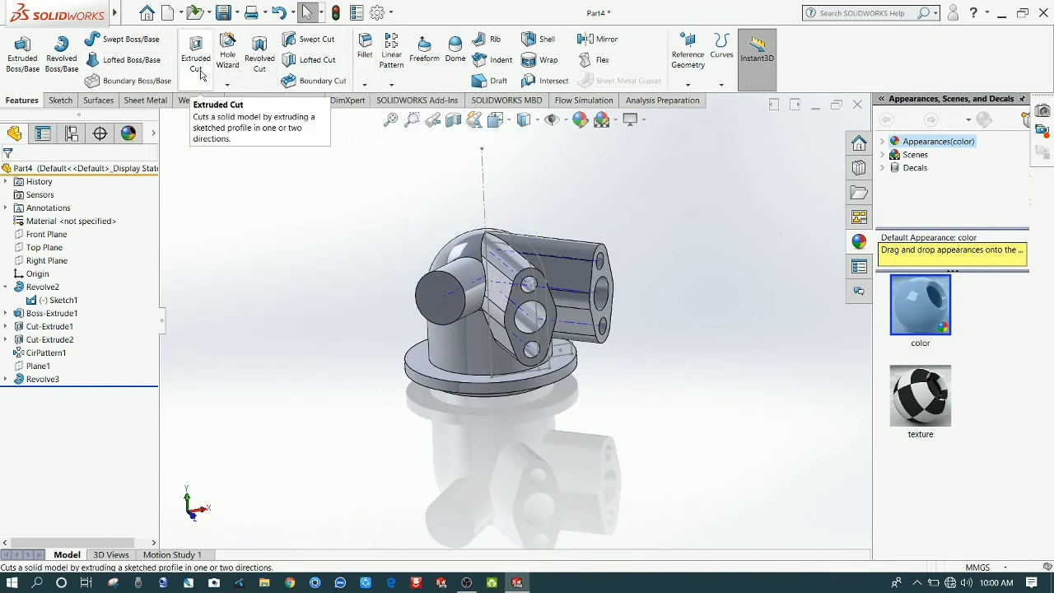
Step: Hollow the domed body with a 360° Revolved Cut, using the inner region of Sketch1 and its vertical centerline as the axis
left_click(260, 66)
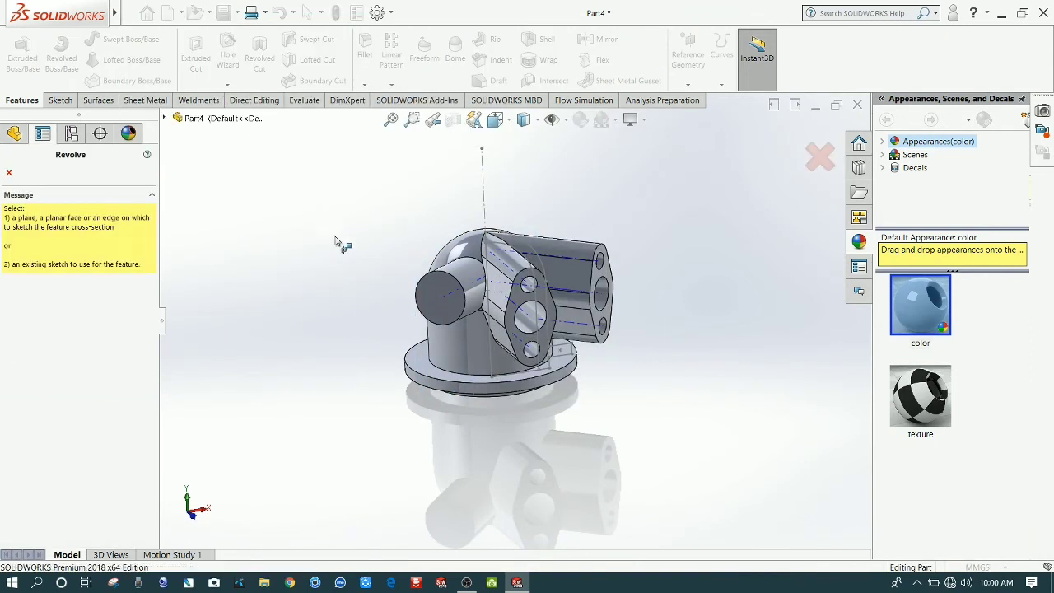
left_click(521, 260)
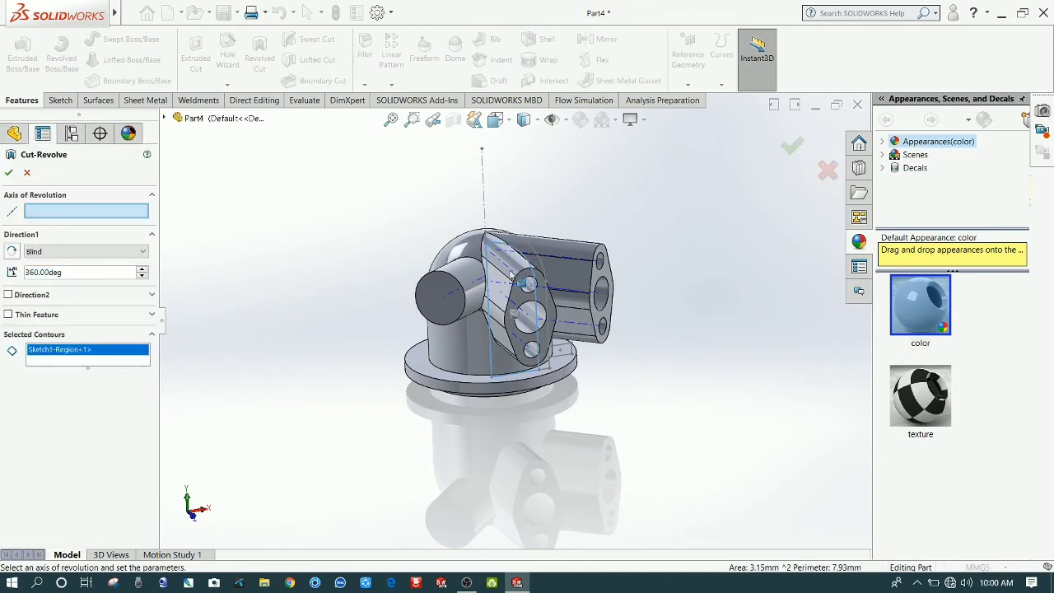
left_click(484, 193)
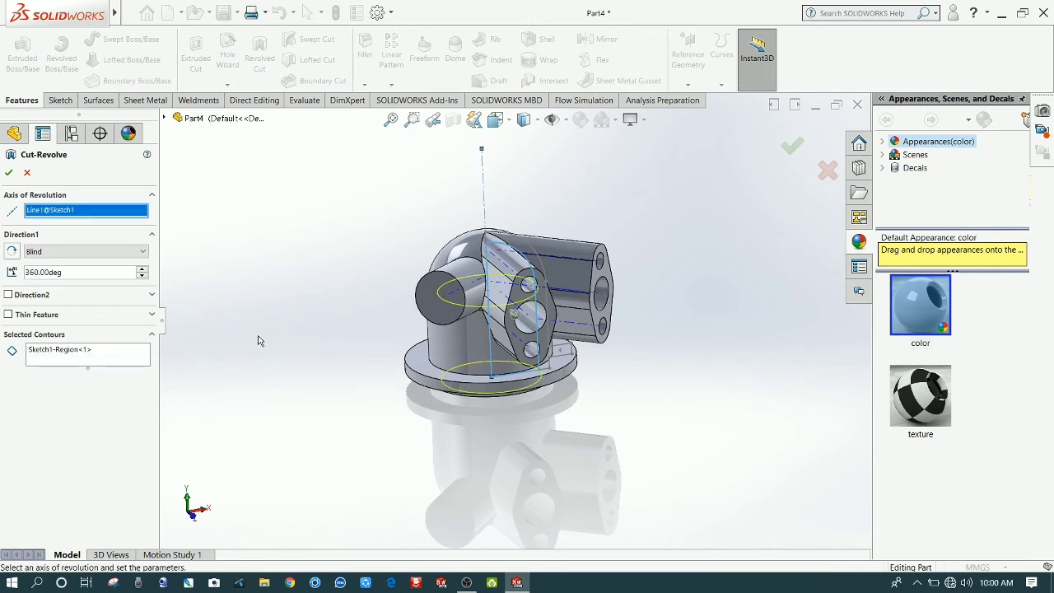
middle_click_drag(293, 412, 262, 348)
left_click(9, 173)
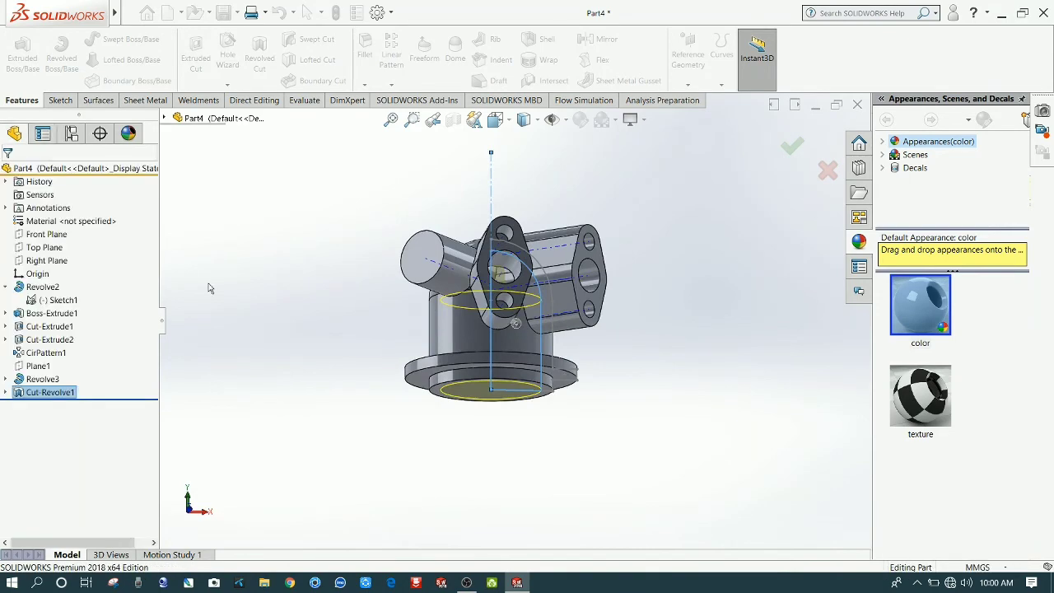
middle_click_drag(360, 395, 351, 439)
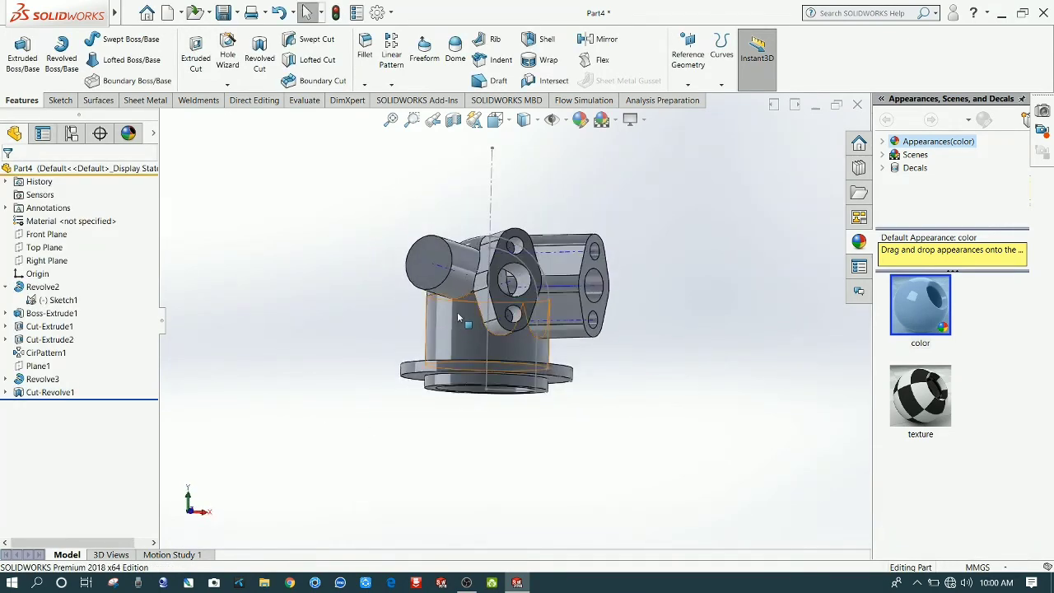
Step: Hide all sketches and reference geometry in the view and select the leftover faces inside the front boss's central bore
scroll(549, 234, "down", 5)
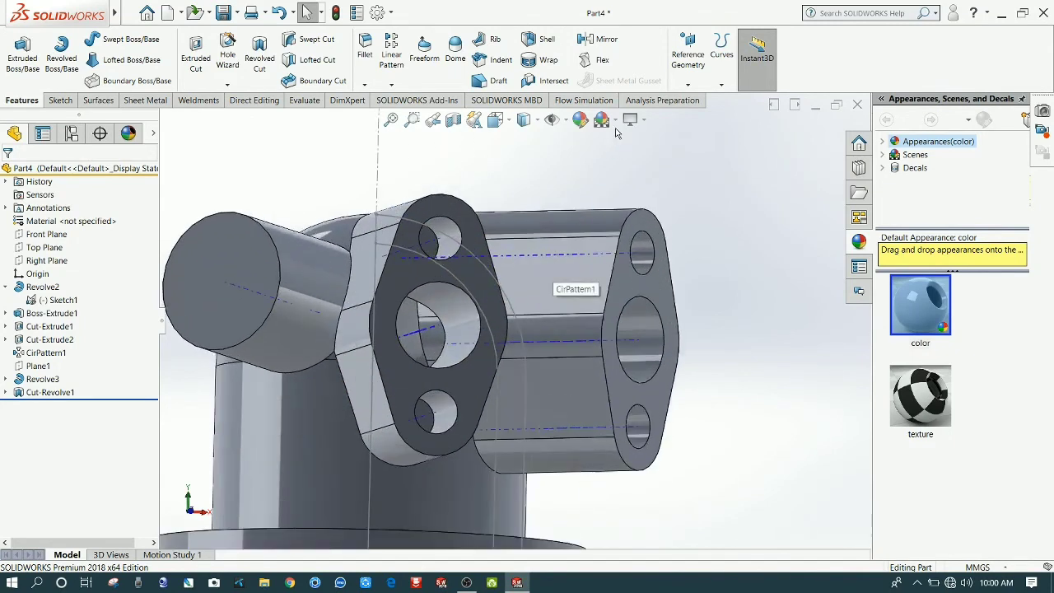
left_click(554, 119)
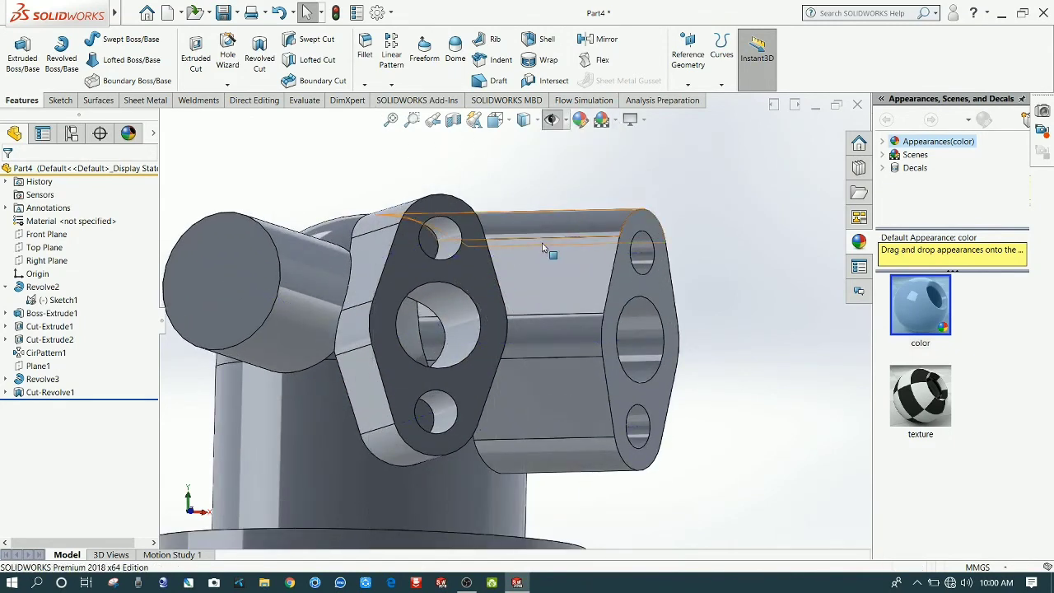
left_click(435, 343)
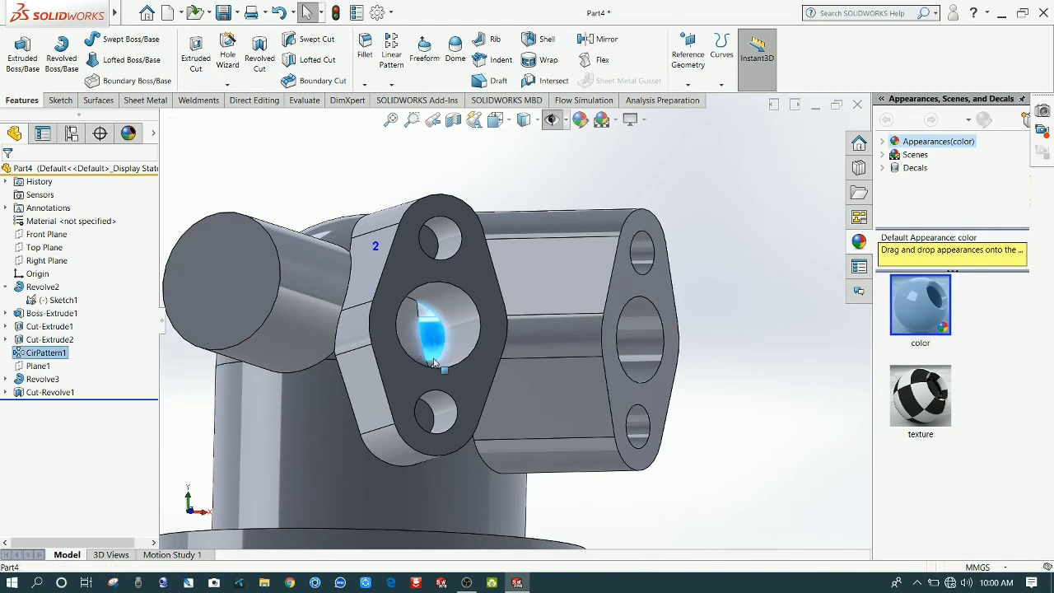
scroll(433, 367, "down", 4)
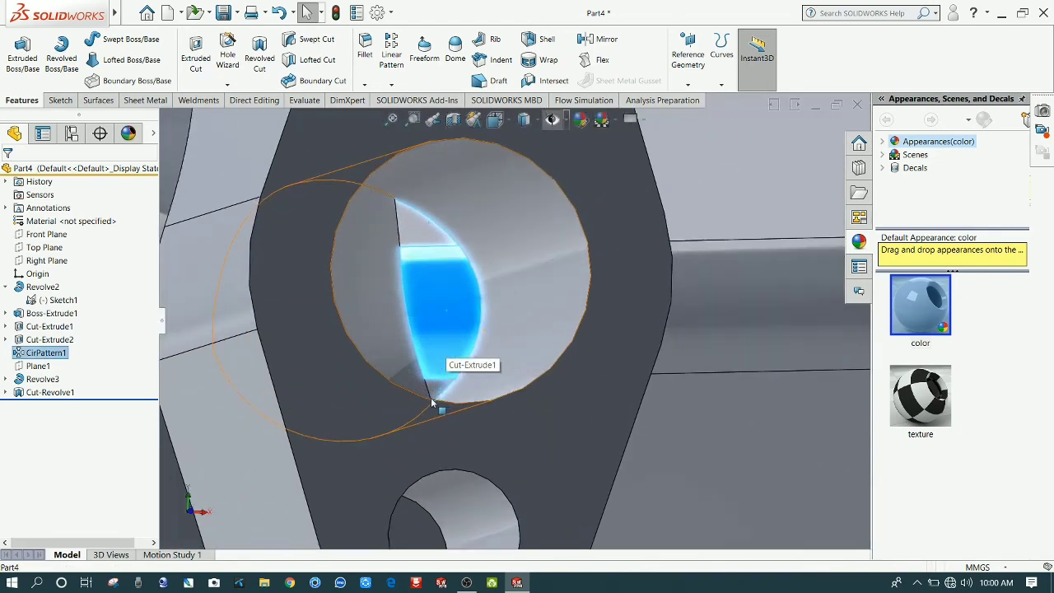
left_click(424, 237, "ctrl")
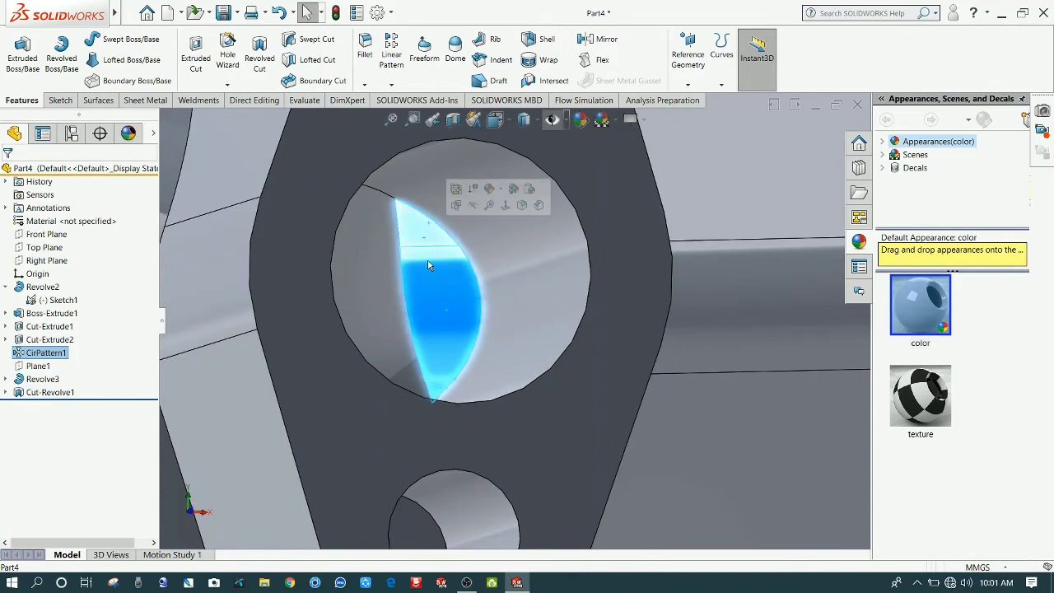
scroll(427, 265, "up", 4)
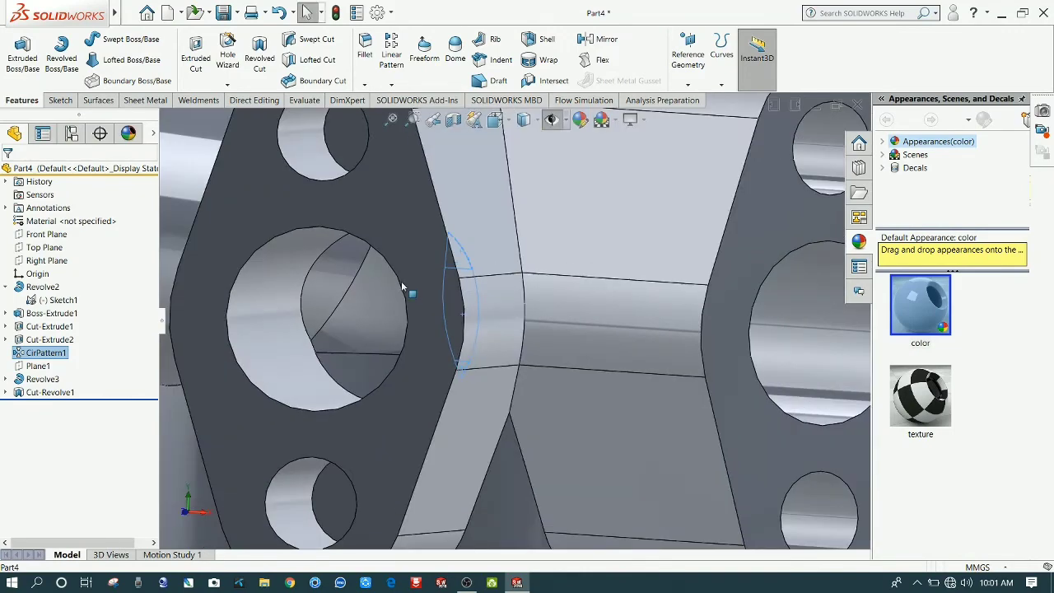
left_click(353, 307, "ctrl")
scroll(352, 307, "up", 4)
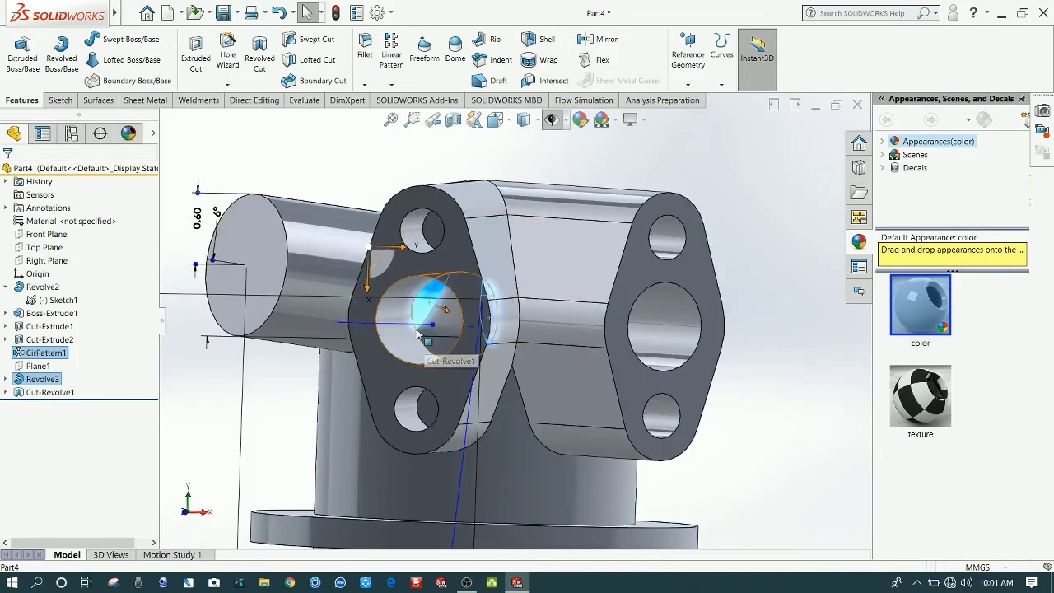
Step: Remove the four leftover faces obstructing the front boss's central bore using Delete Face with the Delete and Patch option
right_click(428, 304)
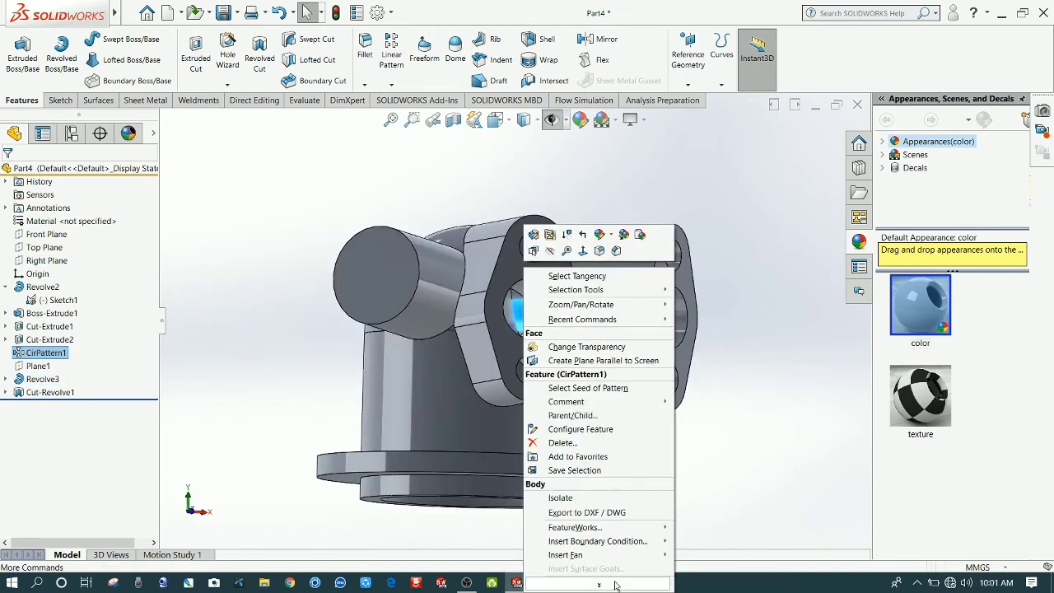
left_click(614, 585)
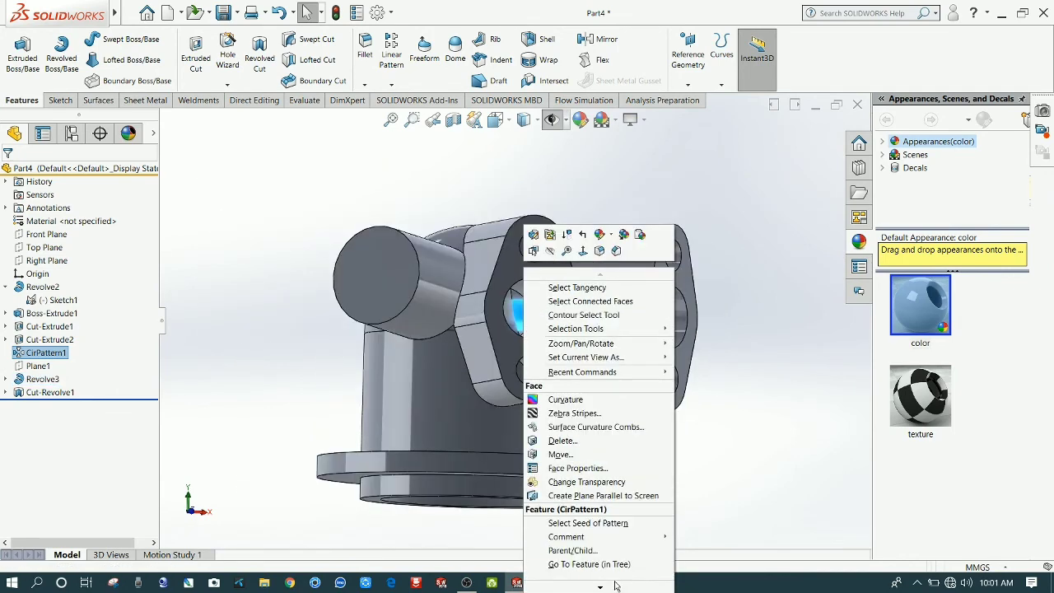
left_click(562, 441)
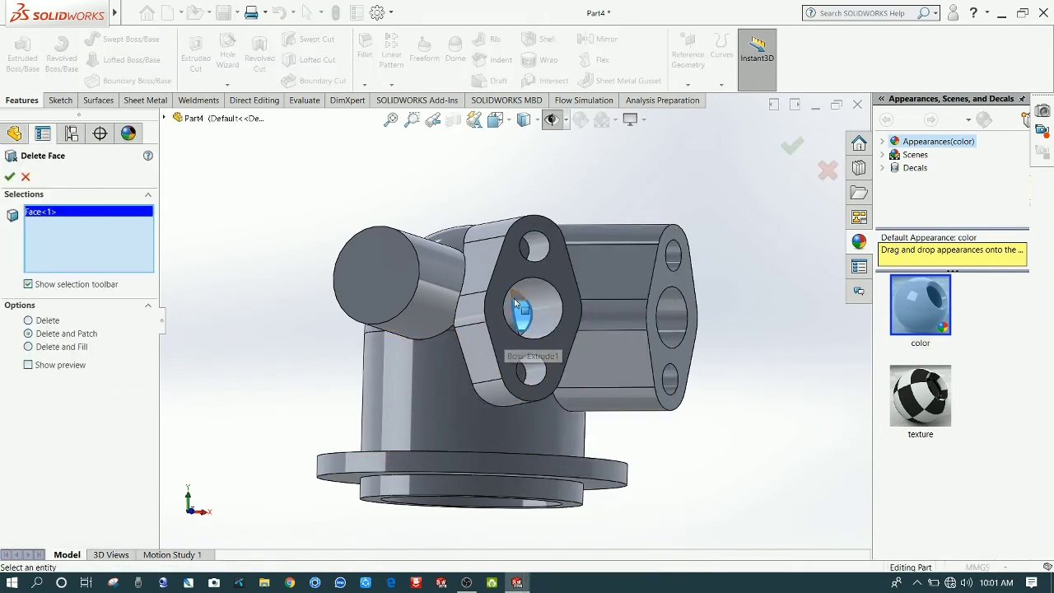
left_click(523, 322)
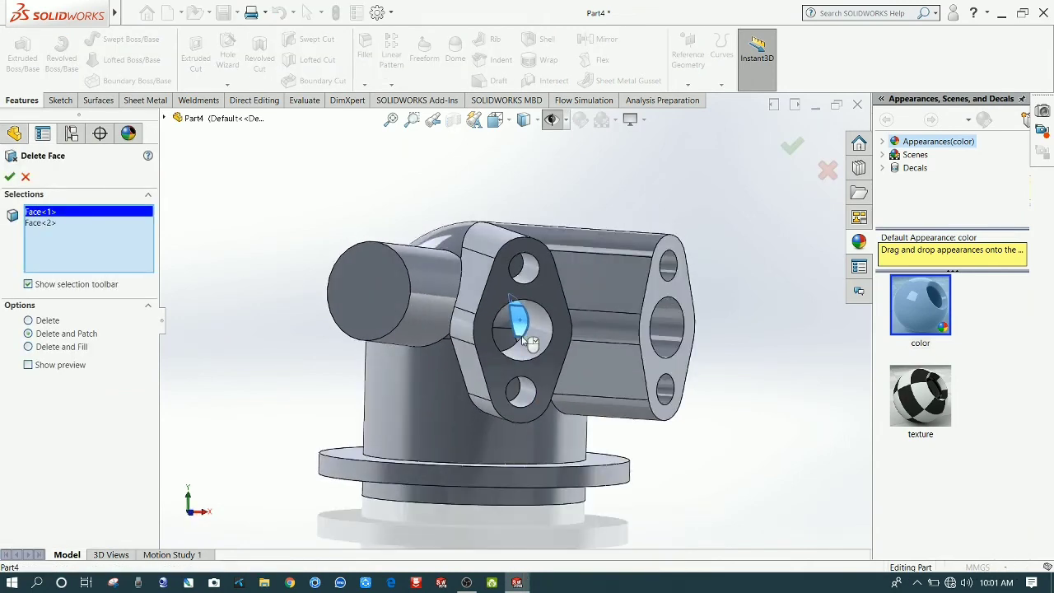
scroll(519, 325, "down", 6)
left_click(500, 337)
middle_click_drag(515, 336, 485, 334)
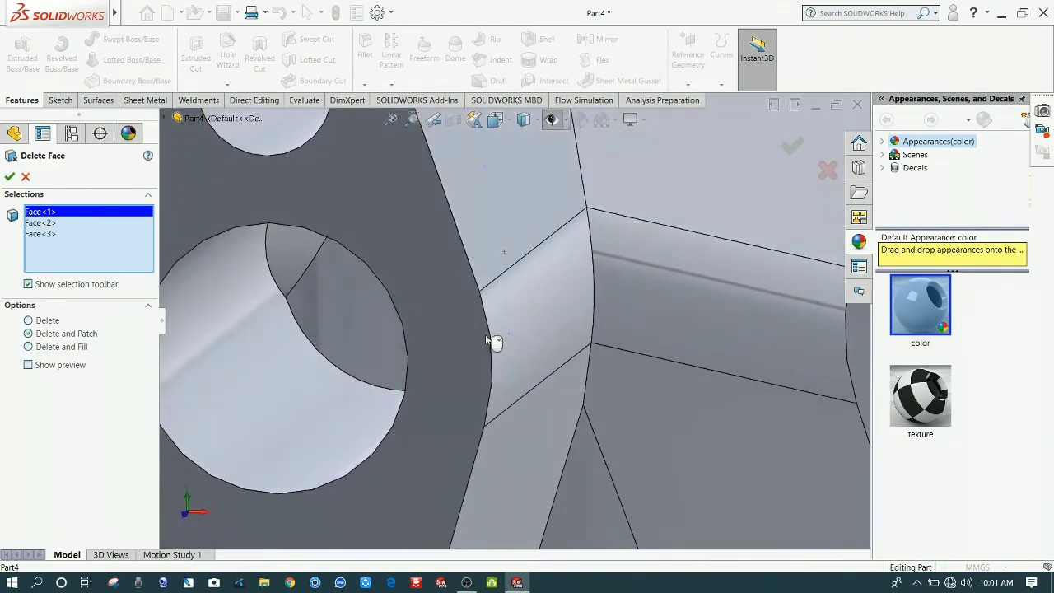
left_click(289, 266)
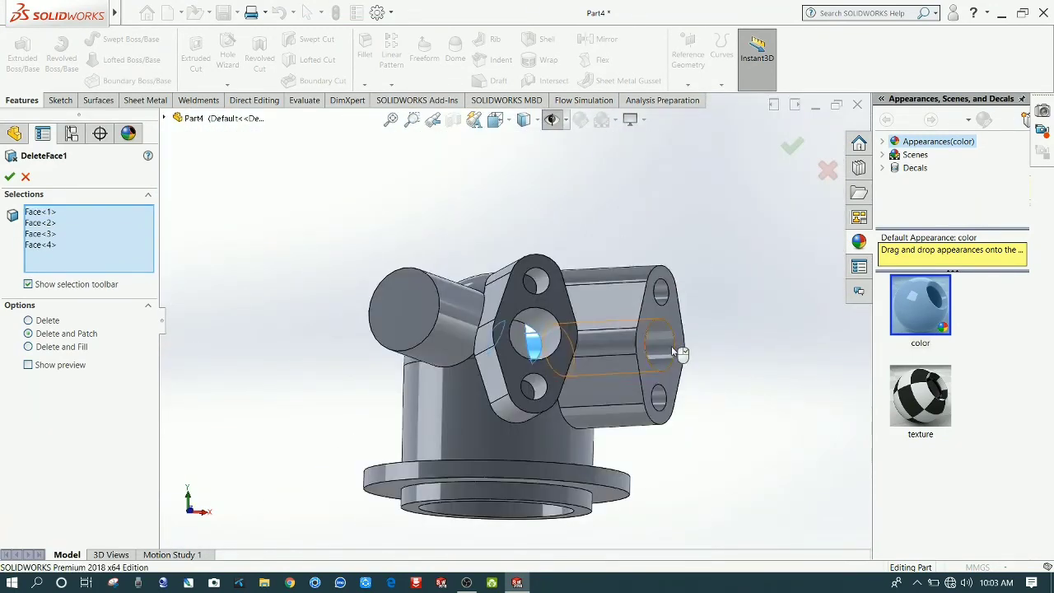
middle_click_drag(694, 324, 638, 465)
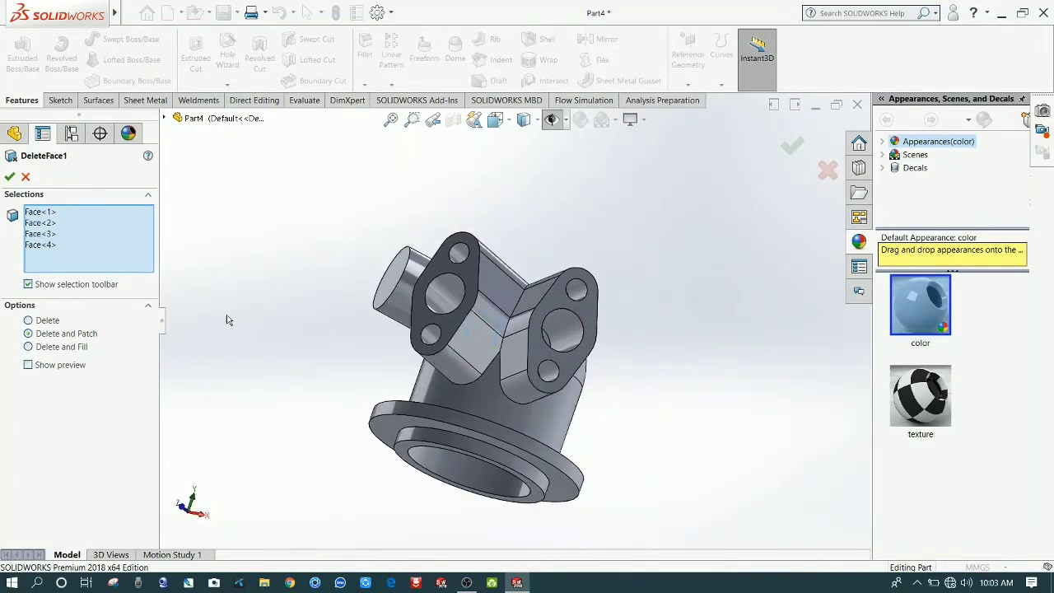
left_click(9, 177)
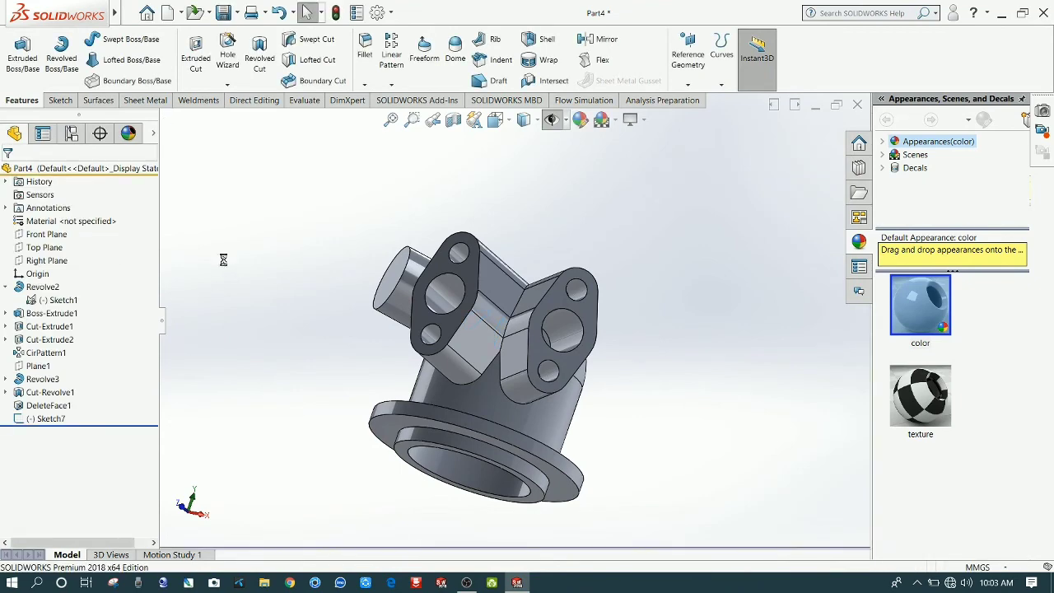
Step: Start a sketch on the inclined boss's round end face and draw a concentric circle of about 0.34 mm radius
mouse_move(284, 317)
middle_mouse_down()
mouse_move(313, 282)
mouse_move(369, 331)
middle_mouse_up()
left_click(482, 326)
left_click(514, 300)
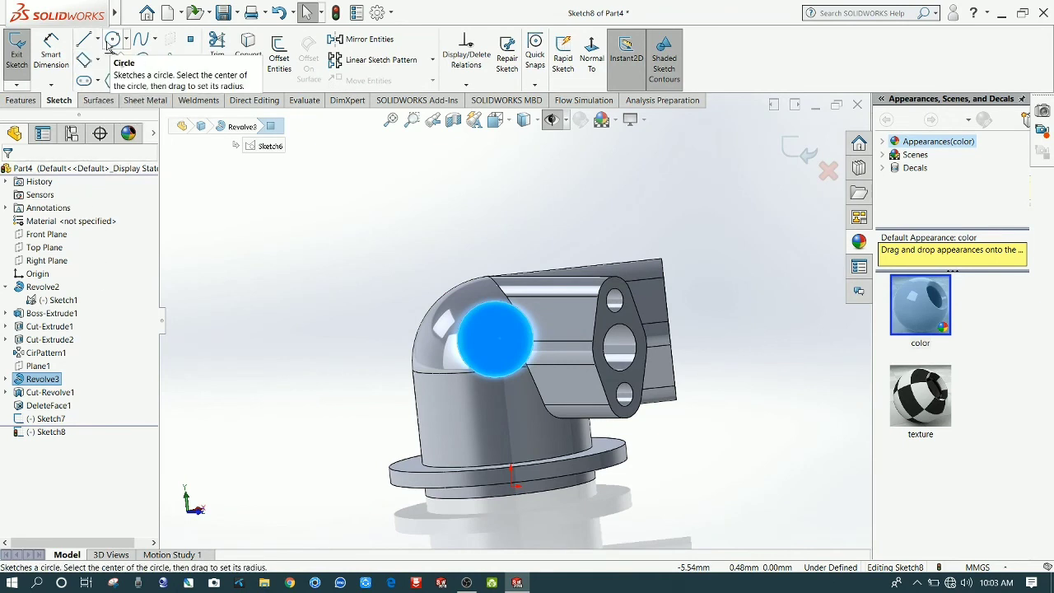
left_click(113, 38)
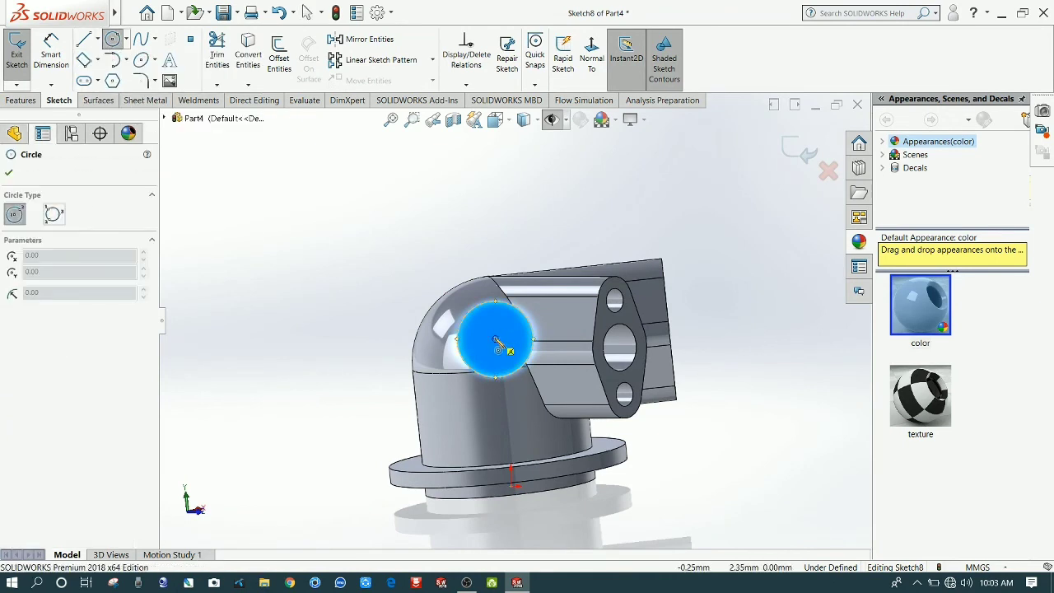
left_click(495, 338)
left_click(516, 339)
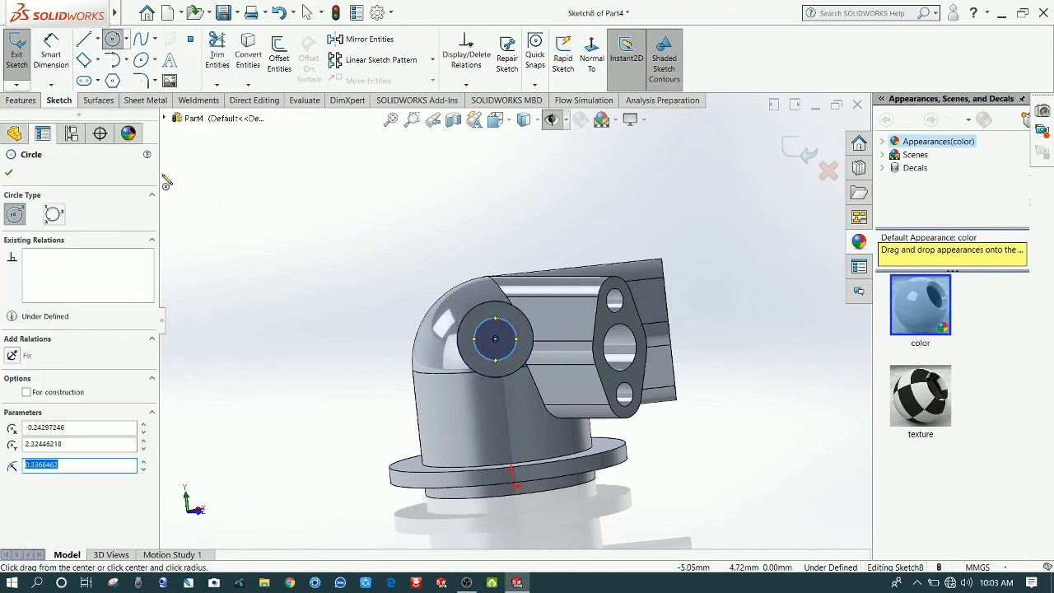
Step: Dimension the circle on the inclined boss's end face to a diameter of 0.82 mm
left_click(65, 66)
left_click(482, 354)
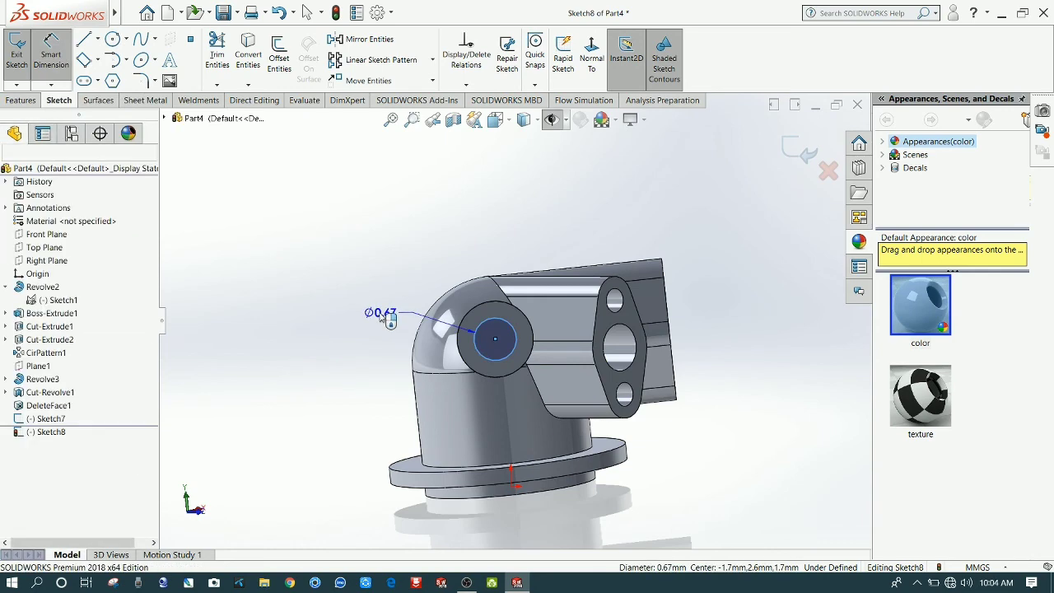
left_click(386, 321)
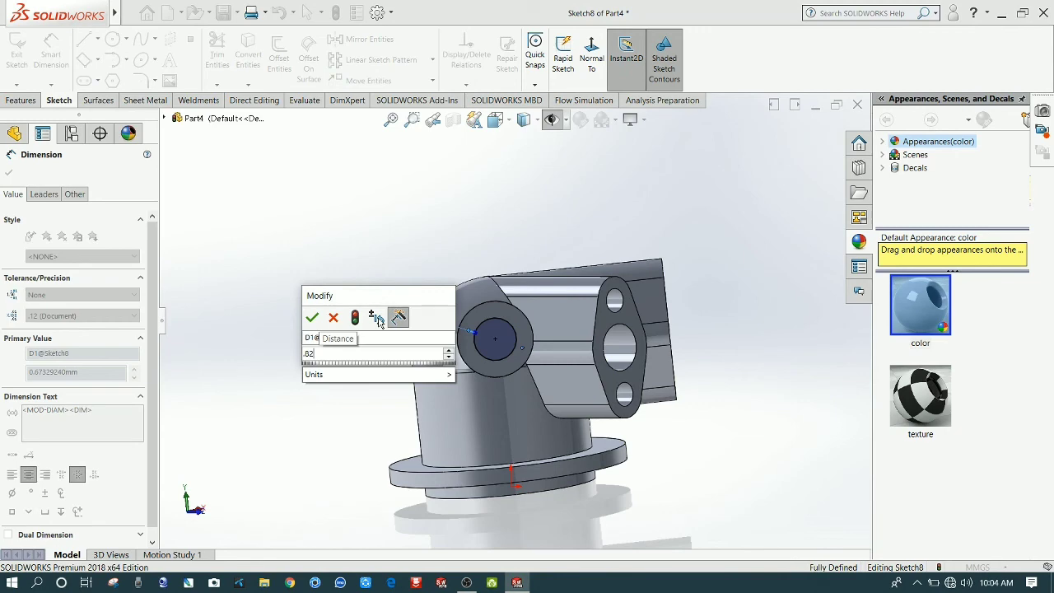
key("Return")
Step: Bore the inclined boss with a blind Extruded Cut of the circle, 2 mm deep
left_click(21, 100)
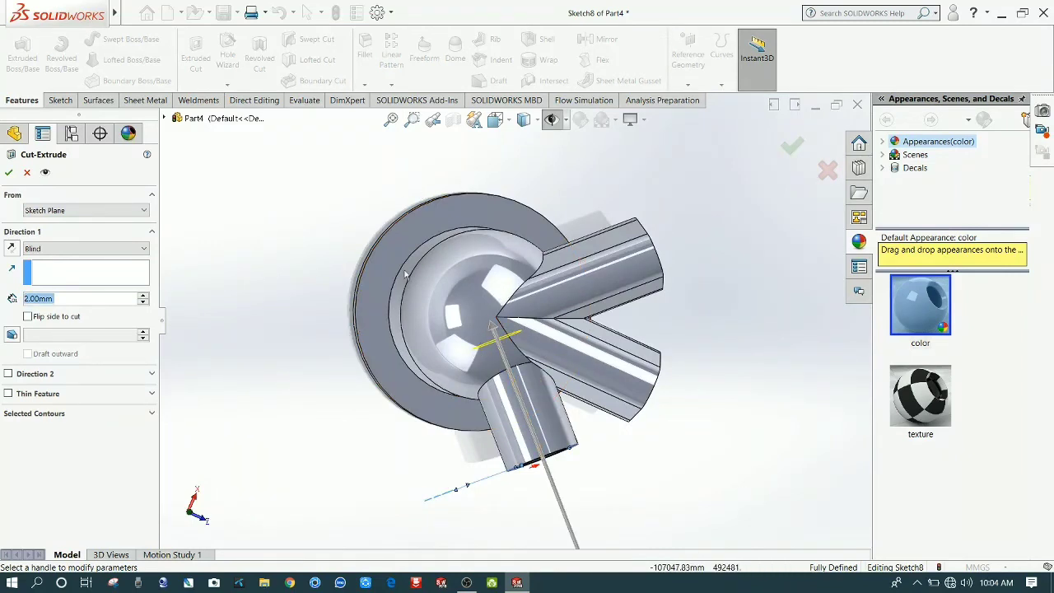
left_click(9, 174)
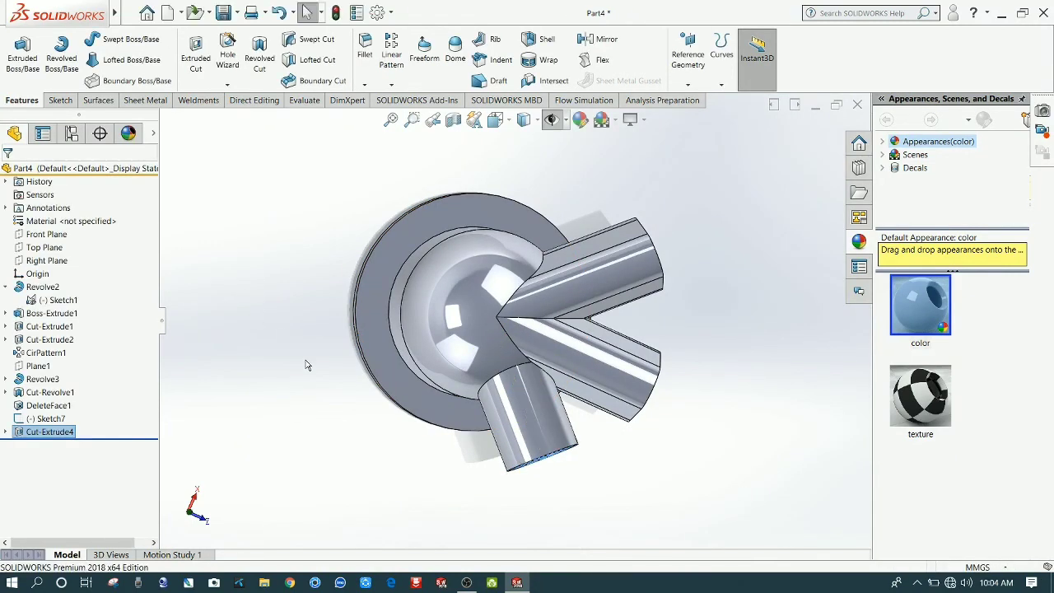
middle_click_drag(306, 365, 337, 402)
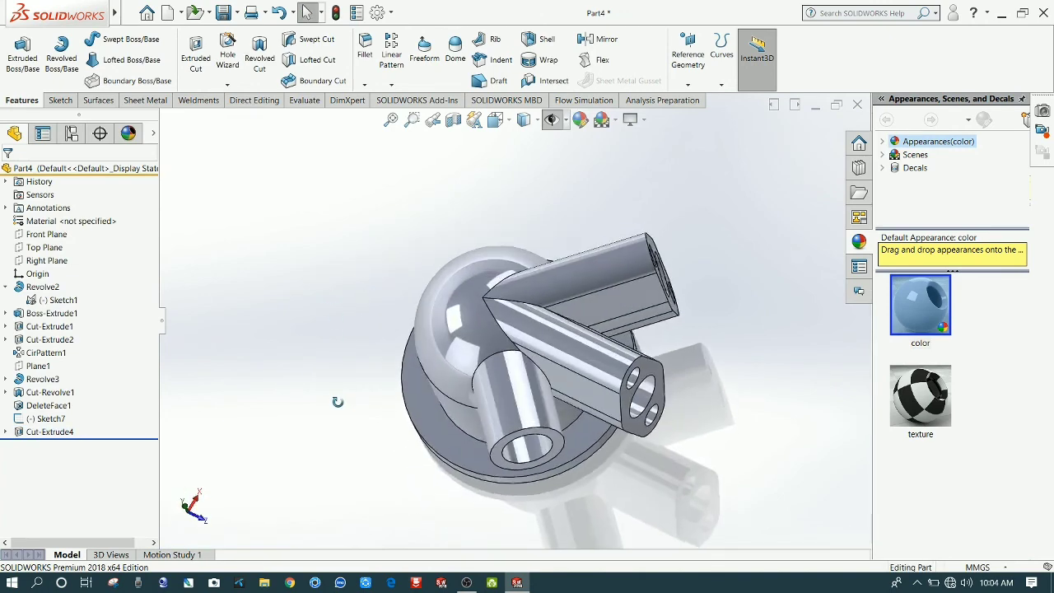
Step: Set up a symmetric 0.188 mm fillet on the edges where the inclined boss and the adjacent holed boss meet the dome
scroll(337, 402, "up", 1)
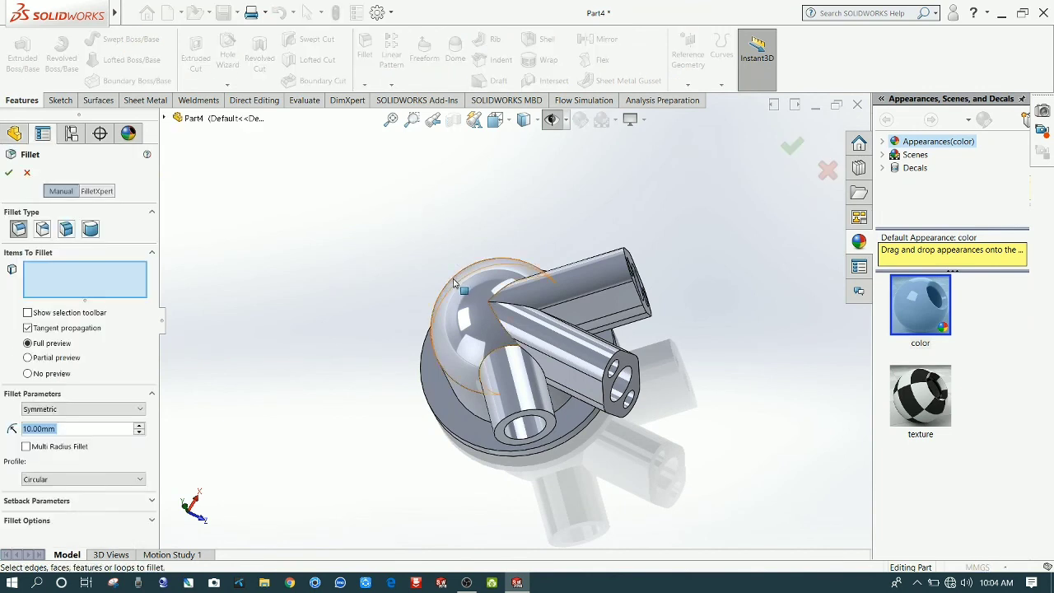
left_click(488, 364)
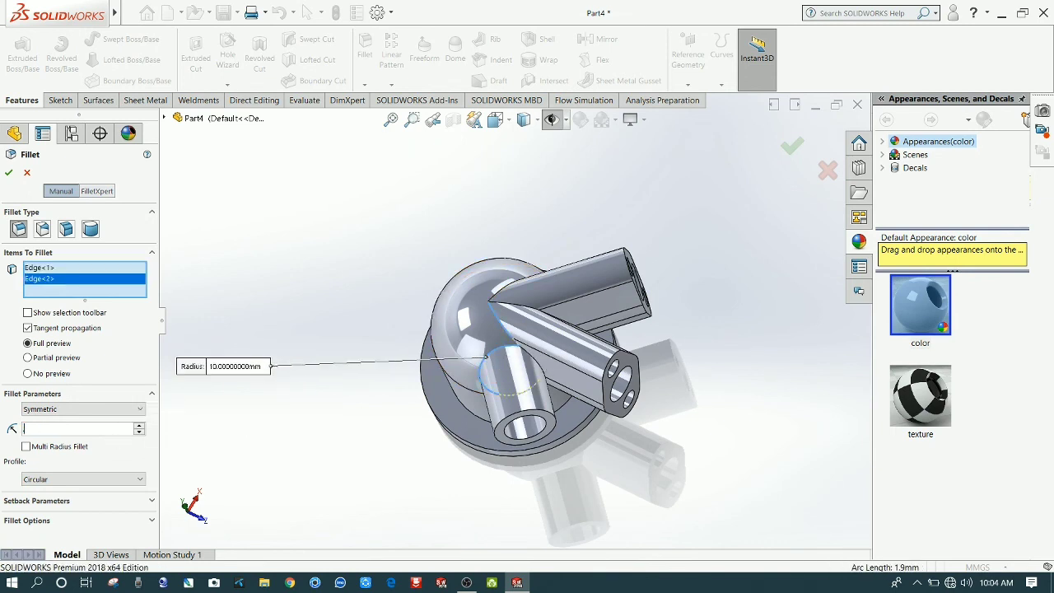
type(".188")
key("Return")
Step: Add the second holed boss's dome edge and the junction edges between the two holed bosses to the fillet and create it
left_click(567, 278)
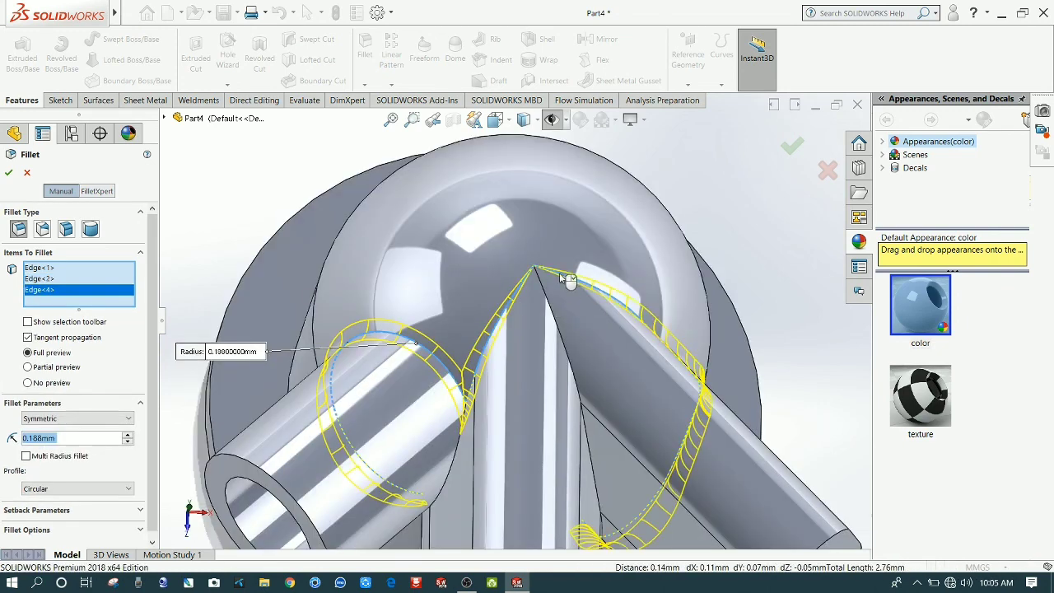
left_click(557, 324)
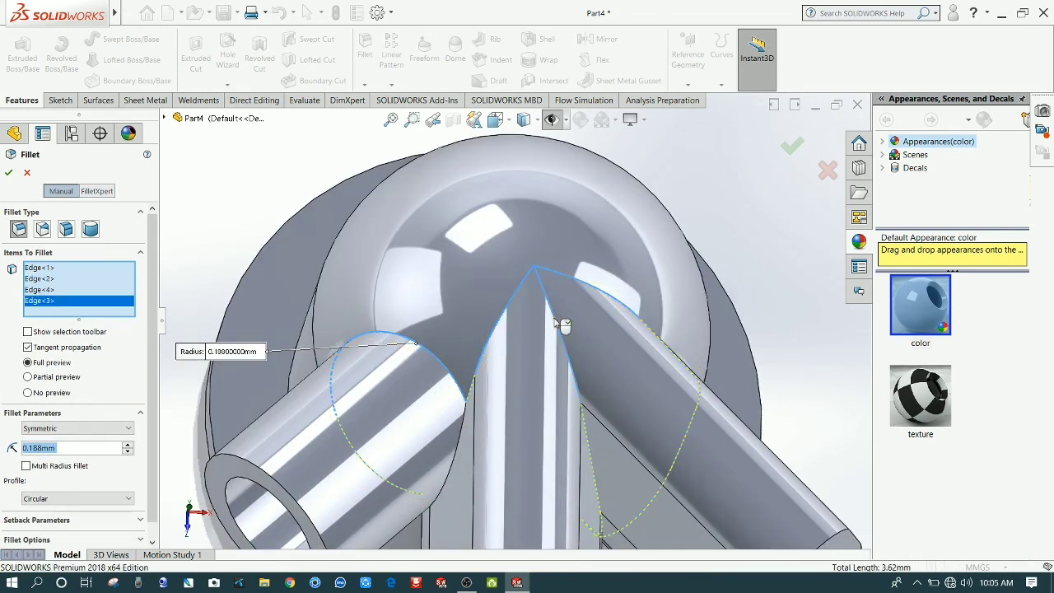
left_click(592, 457)
scroll(581, 449, "up", 5)
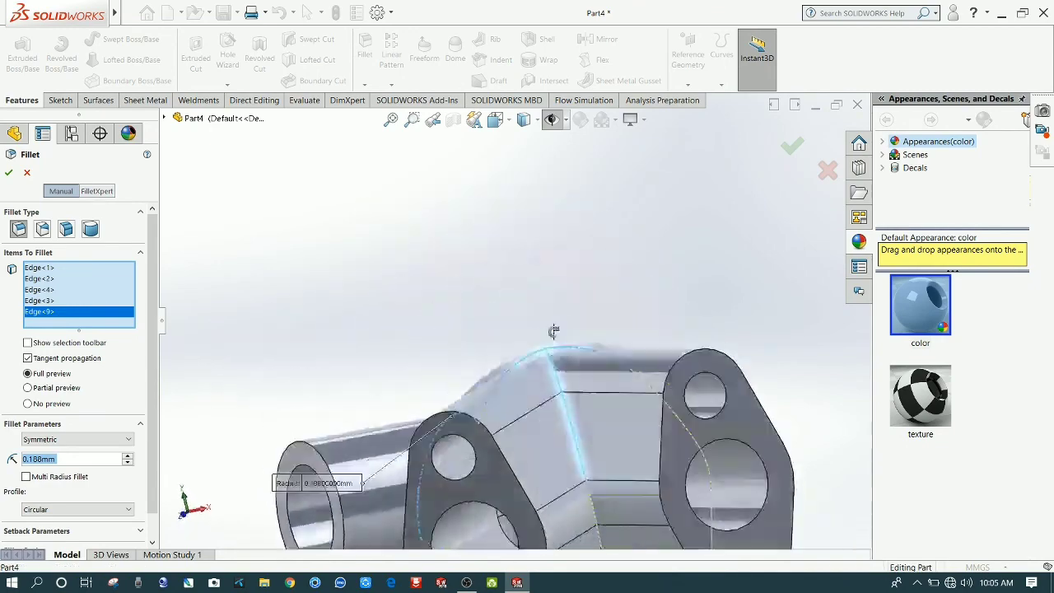
scroll(580, 445, "down", 4)
left_click(448, 435)
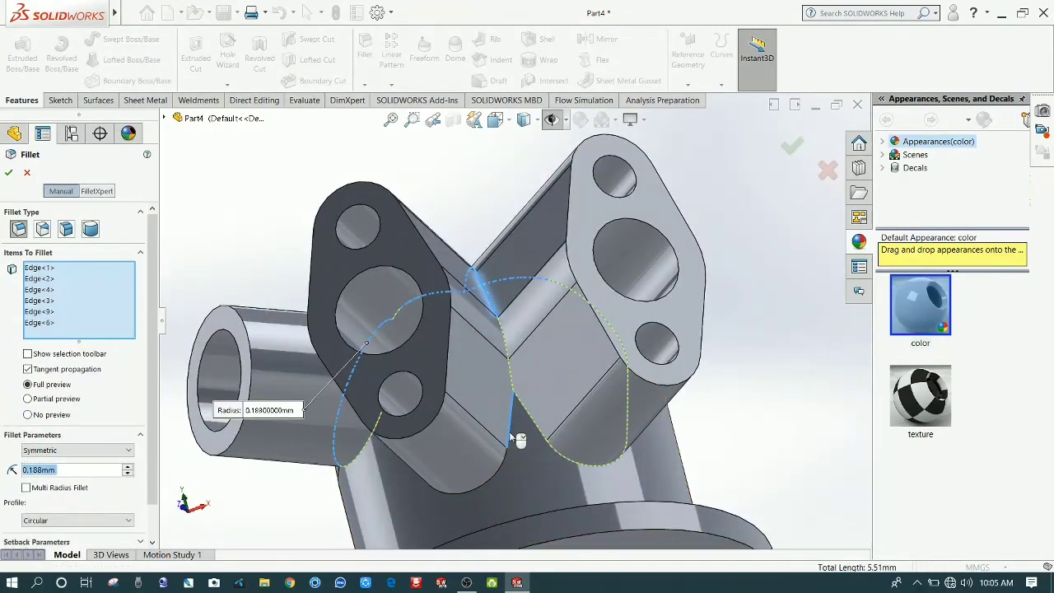
scroll(500, 492, "up", 4)
middle_click_drag(503, 497, 595, 409)
left_click(9, 174)
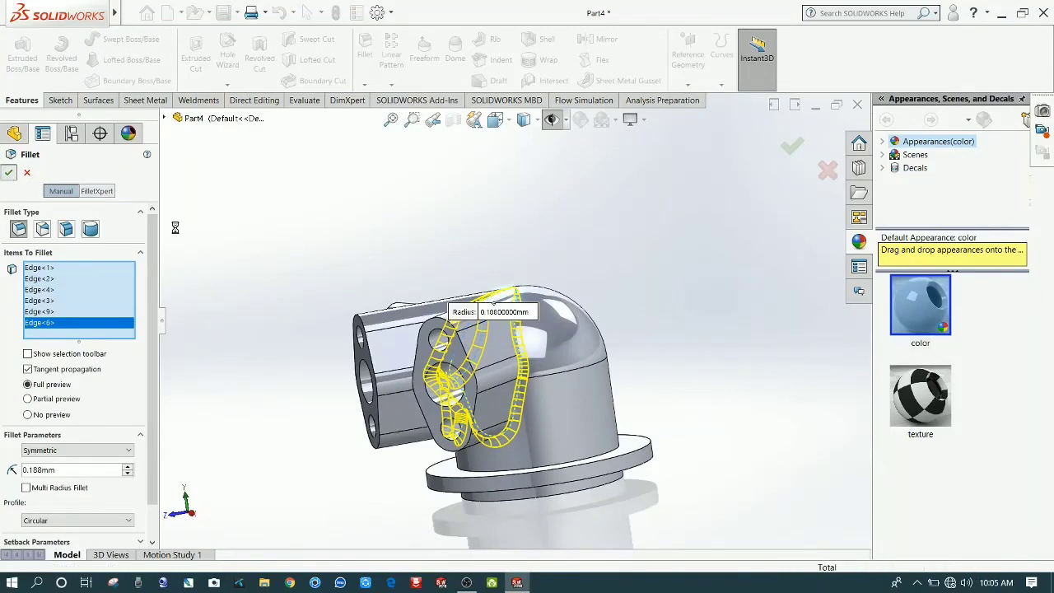
Step: Fillet the edge between the inclined round boss and the neighbouring holed boss with a 0.188 mm radius
mouse_move(396, 289)
middle_mouse_down()
mouse_move(380, 281)
mouse_move(411, 296)
middle_mouse_up()
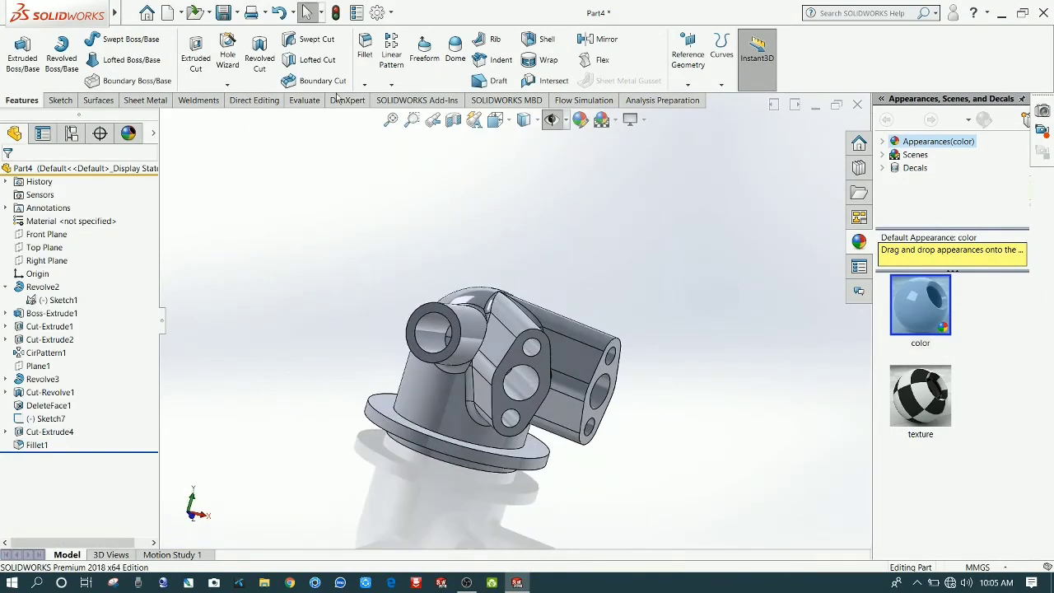
left_click(365, 48)
scroll(487, 342, "down", 3)
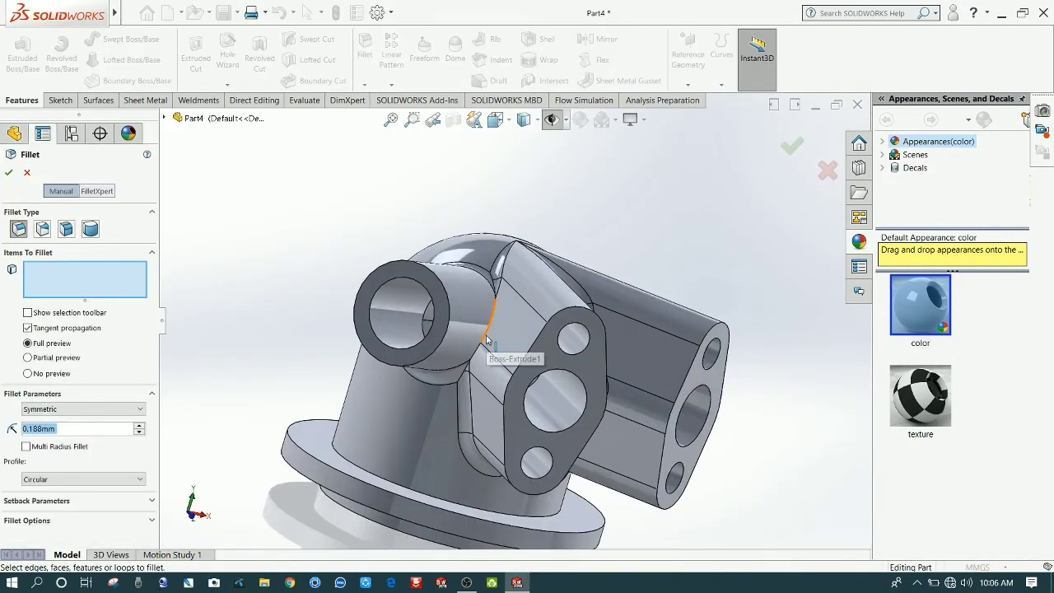
left_click(487, 340)
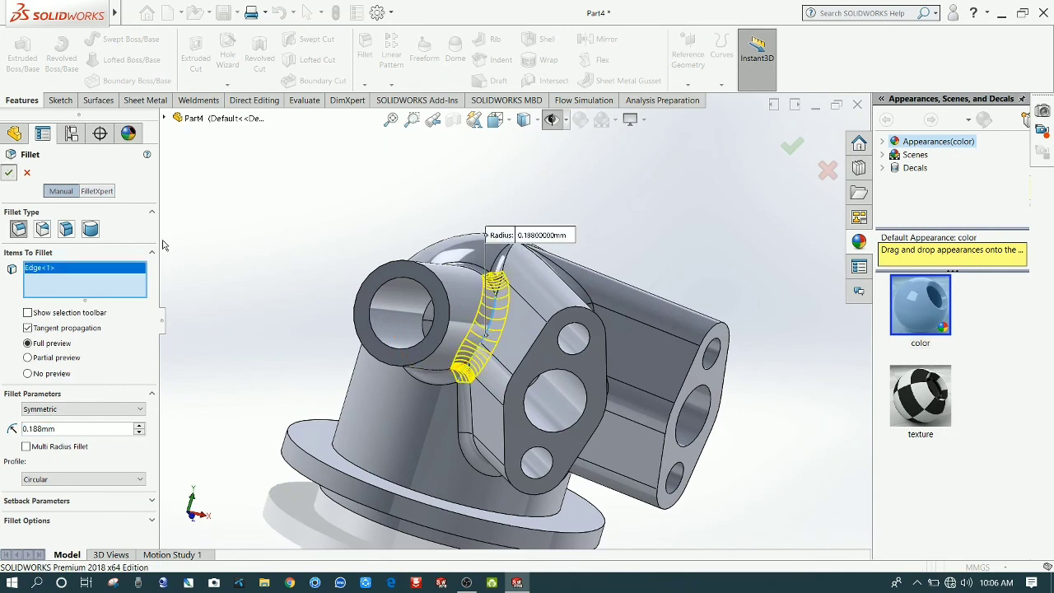
middle_click_drag(261, 264, 224, 340)
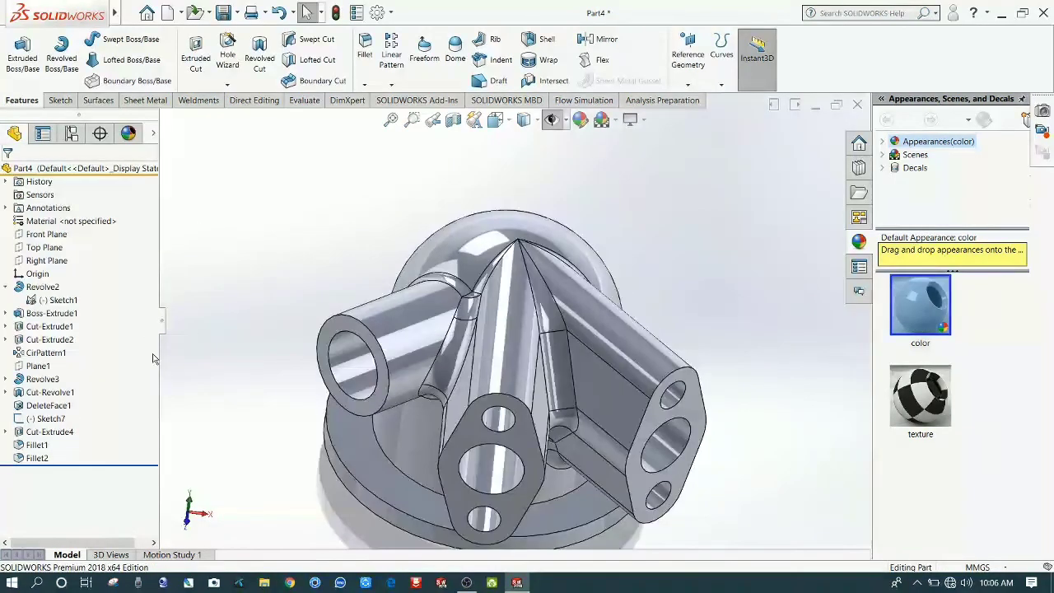
Step: Change the whole part's appearance colour to yellow
left_click(582, 122)
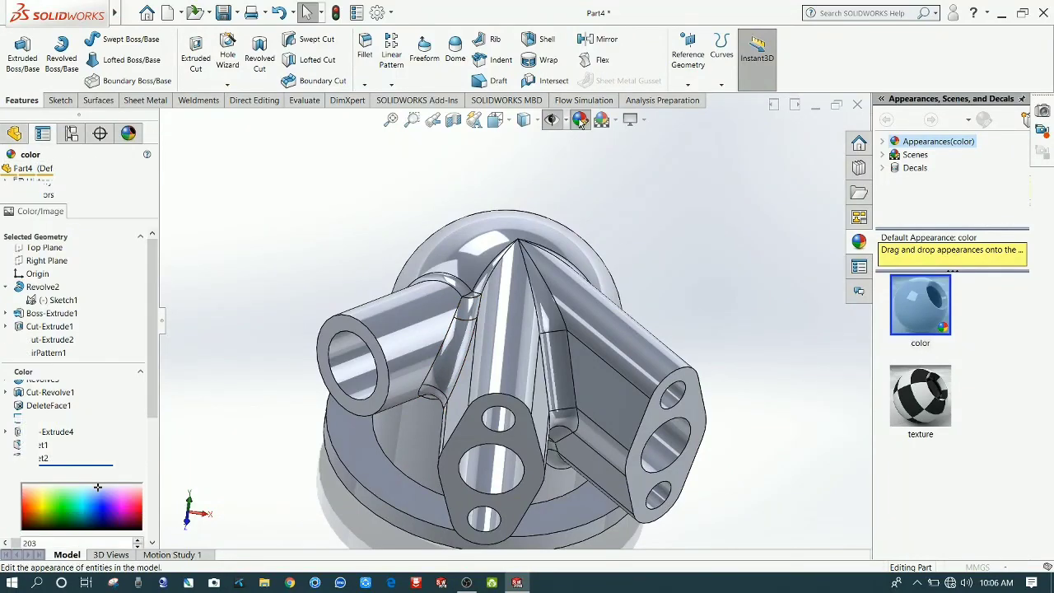
left_click(65, 450)
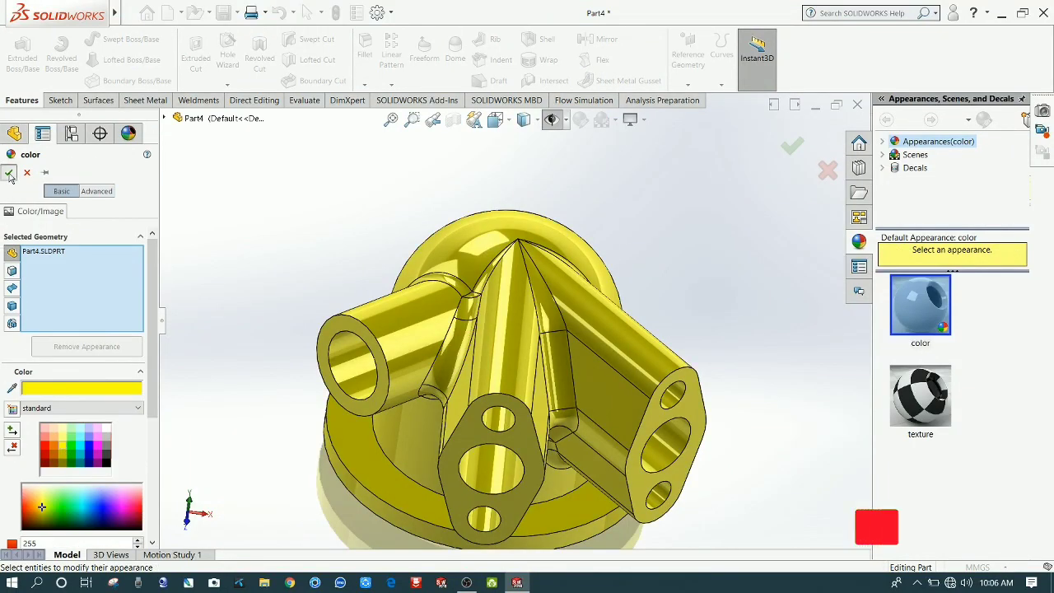
left_click(9, 172)
Step: Apply a red appearance colour to both fillet features, Fillet1 and Fillet2
left_click(36, 460)
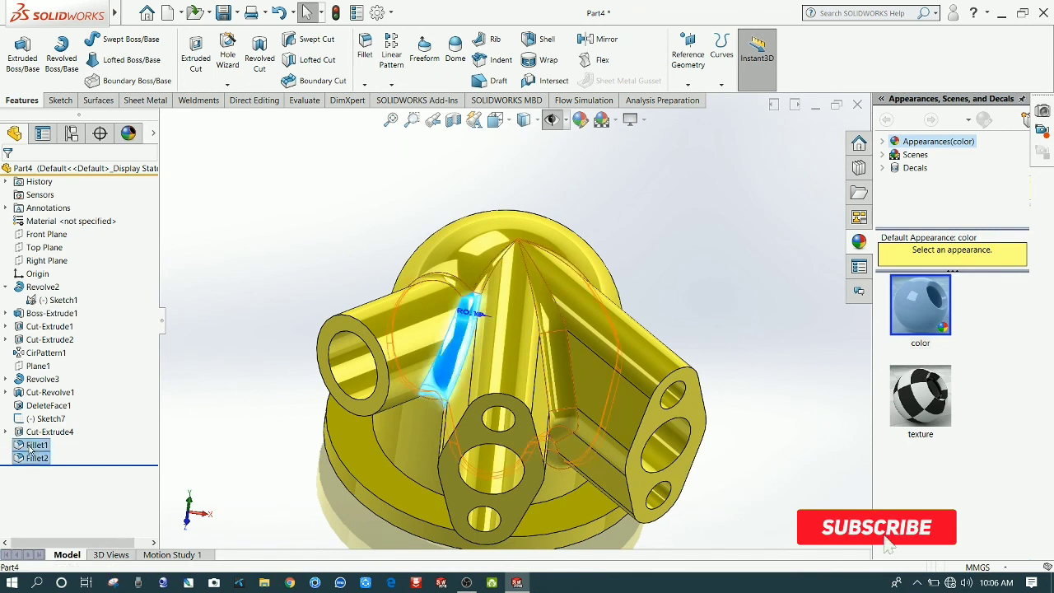
left_click(36, 445, "ctrl")
left_click(66, 429)
left_click(74, 468)
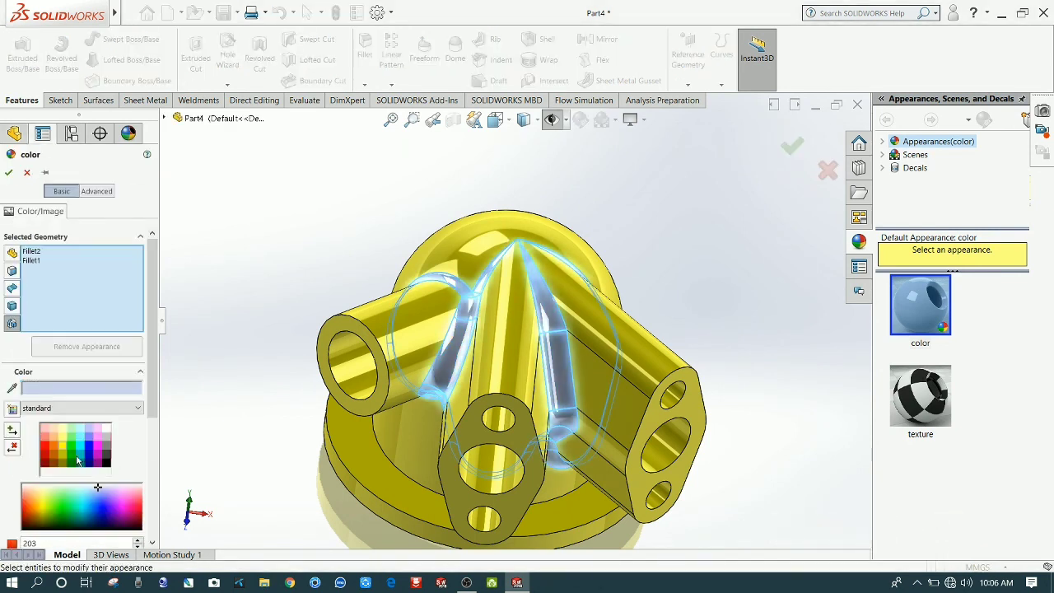
left_click(51, 449)
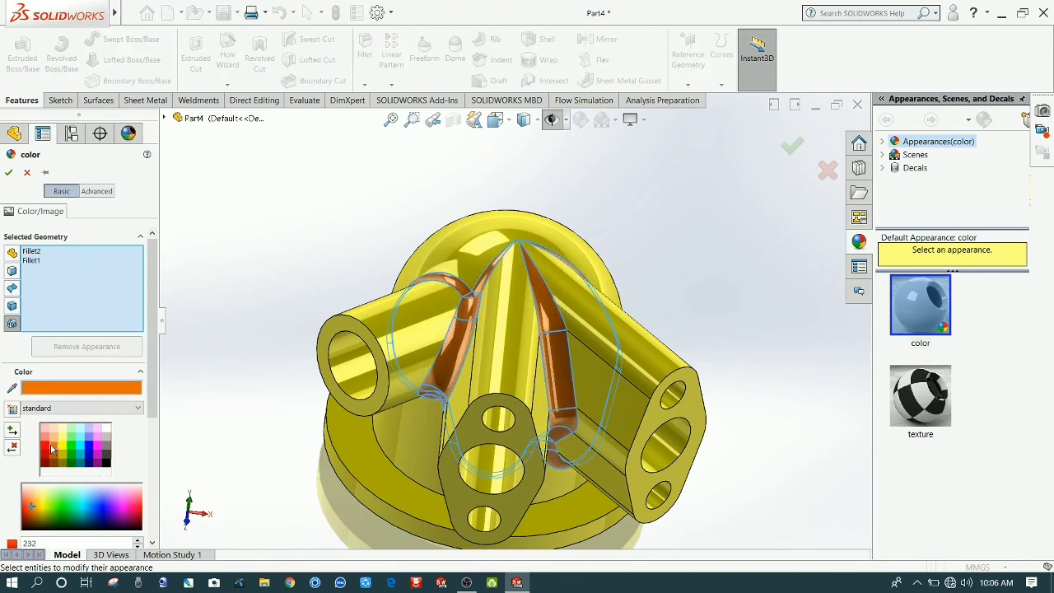
left_click(46, 446)
left_click(11, 173)
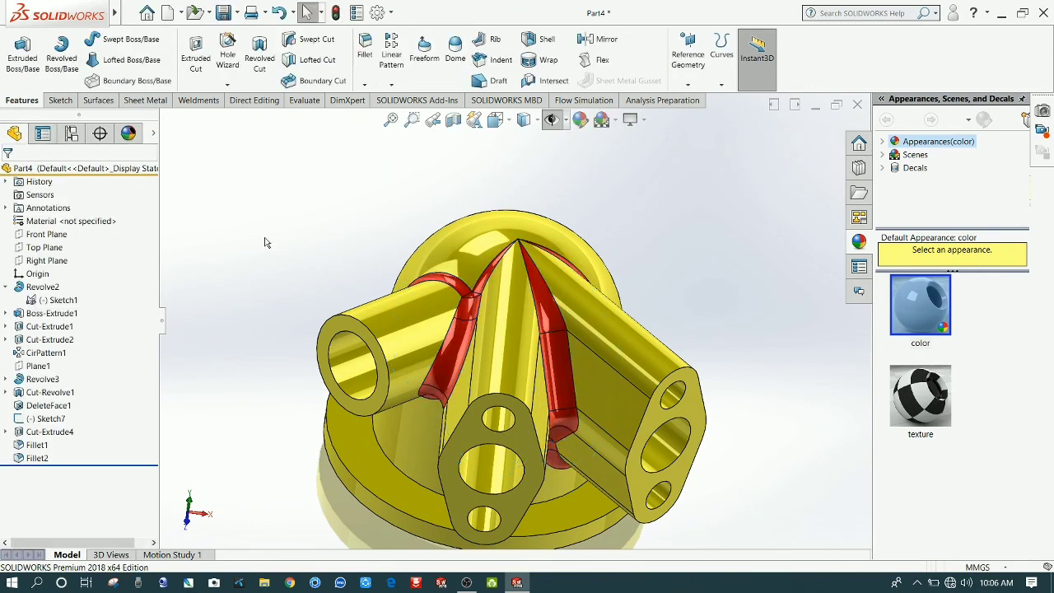
scroll(323, 277, "up", 5)
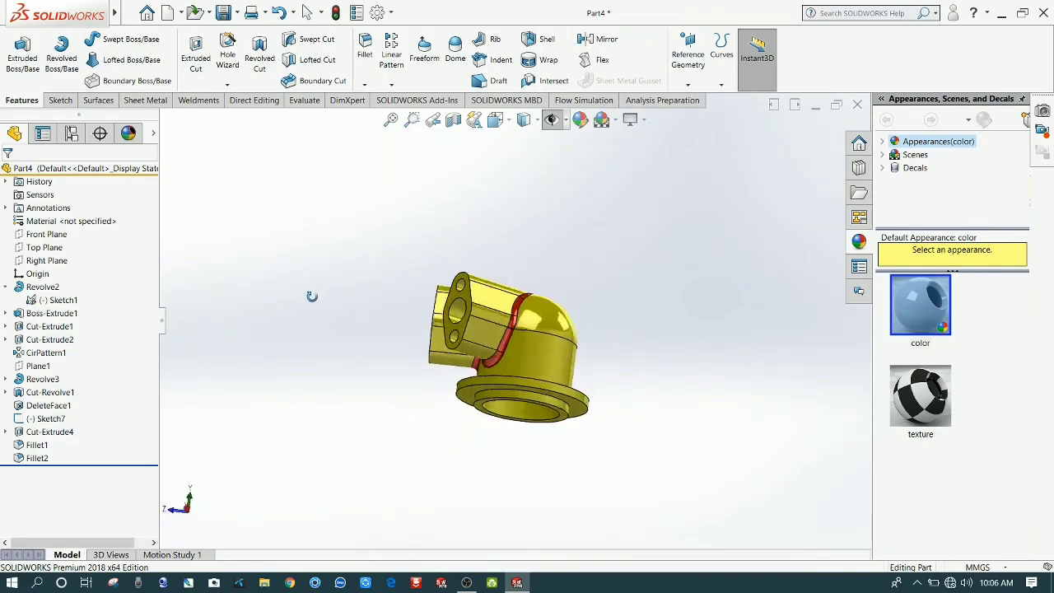